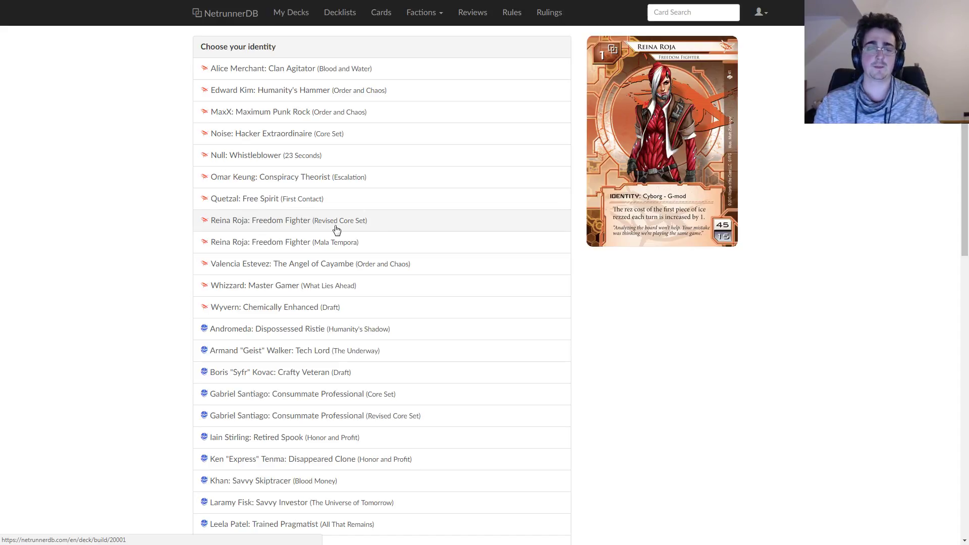
# Step: Choose Gabriel Santiago: Consummate Professional from the Revised Core Set as the deck's identity
pyautogui.scroll(-8, 660, 305)
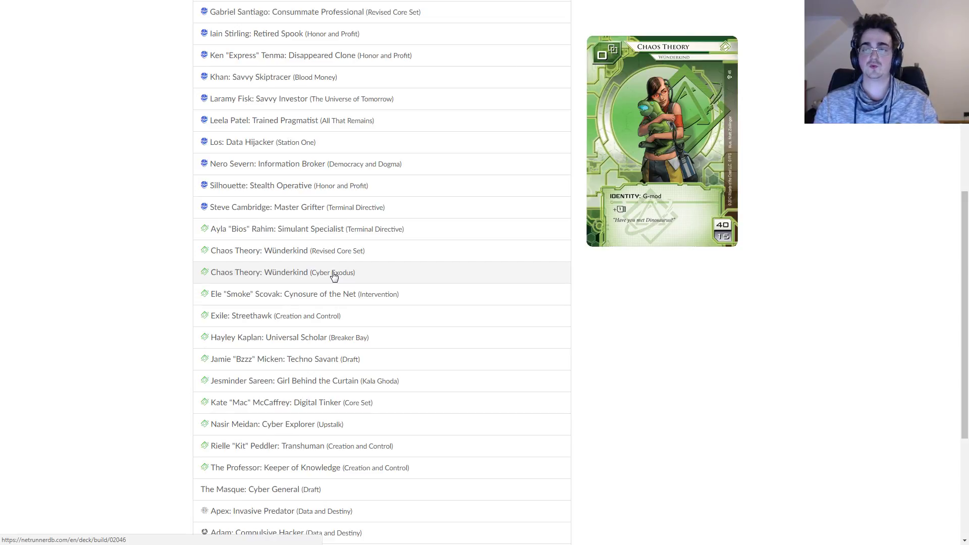
pyautogui.scroll(3, 154, 296)
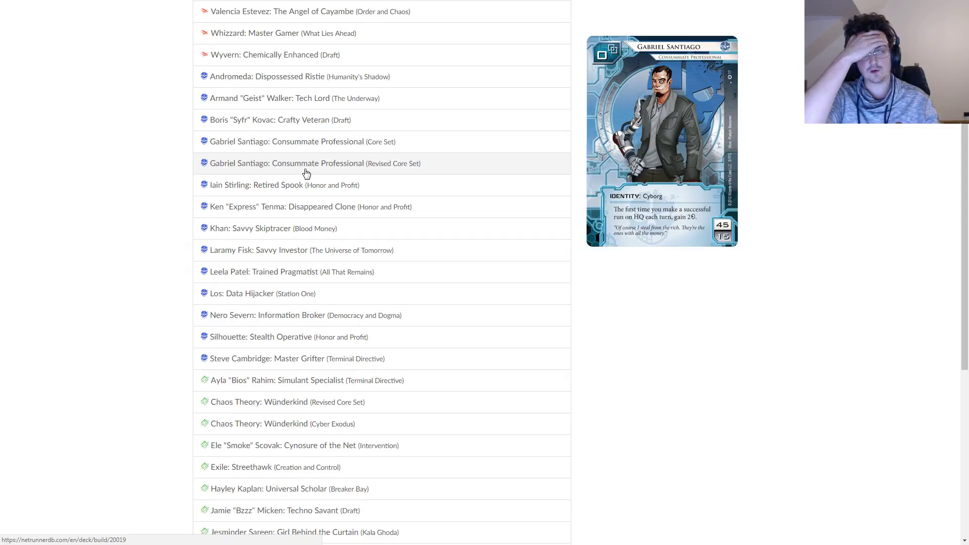
pyautogui.click(306, 173)
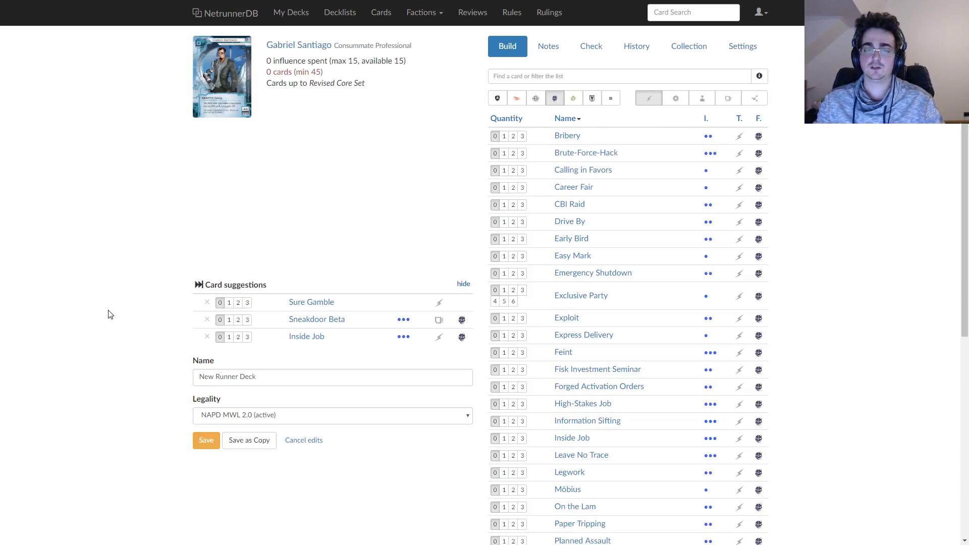
# Step: Rename the new runner deck as "Super Deck Starter"
pyautogui.moveTo(277, 377); pyautogui.dragTo(85, 374)
pyautogui.press('BackSpace')
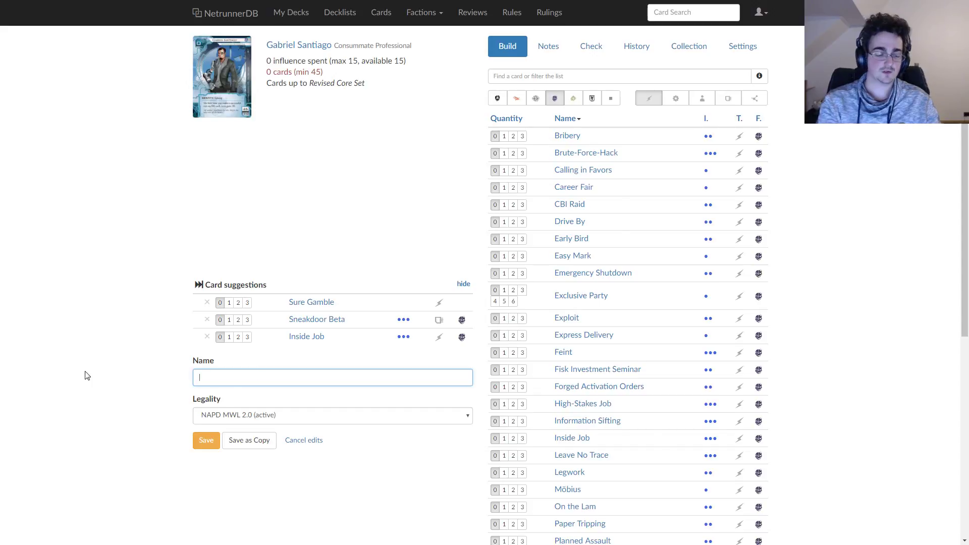
pyautogui.write('Super ')
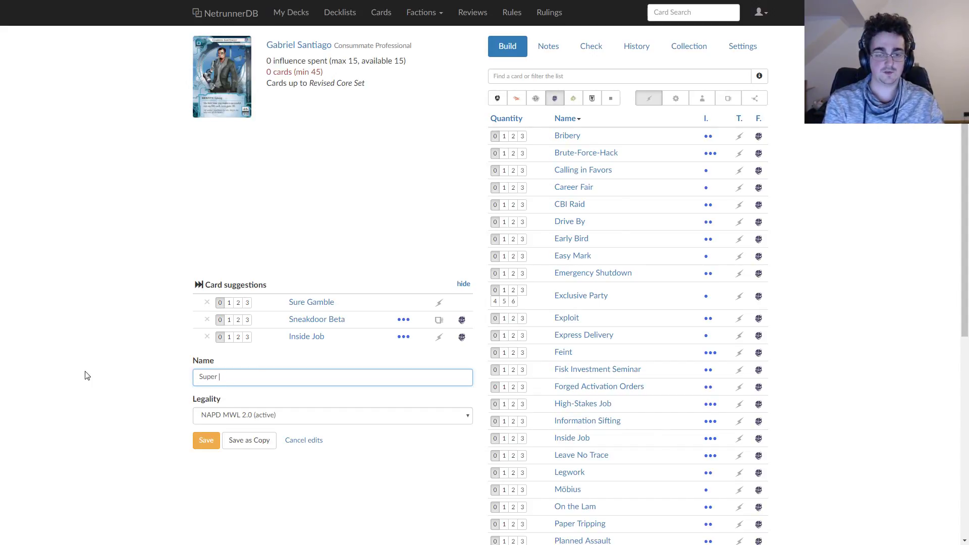
pyautogui.write('Deck Starter')
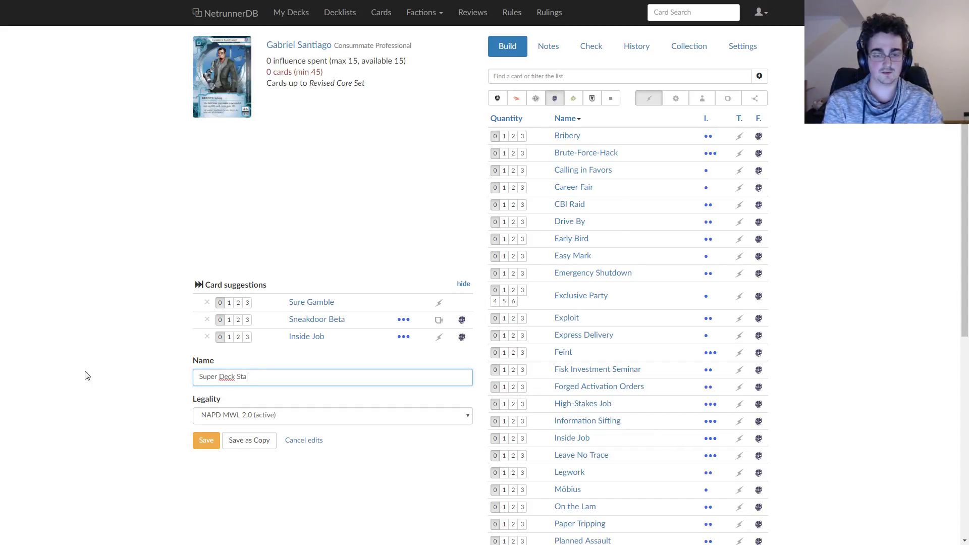
pyautogui.click(844, 207)
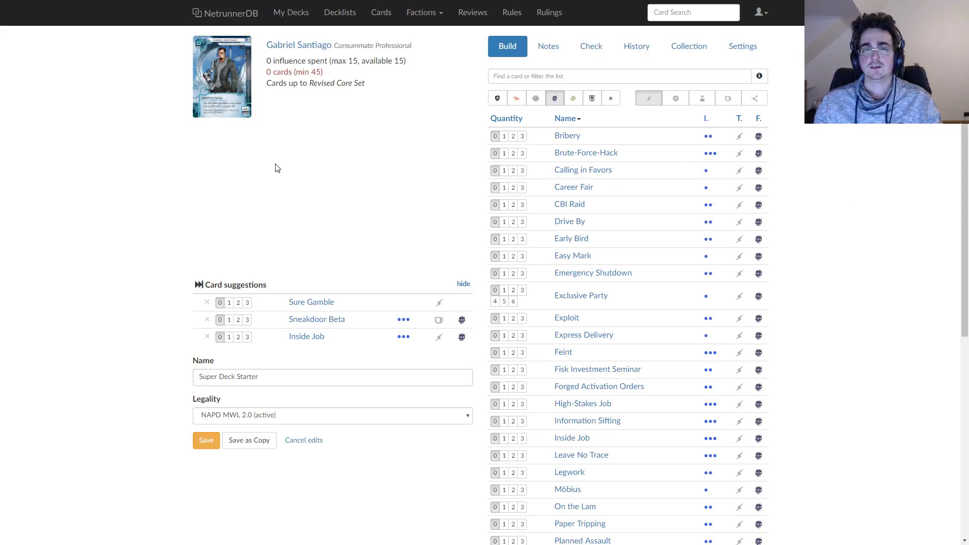
# Step: Find the Sneakdoor Beta card and add three copies of it to the deck
pyautogui.moveTo(306, 52)
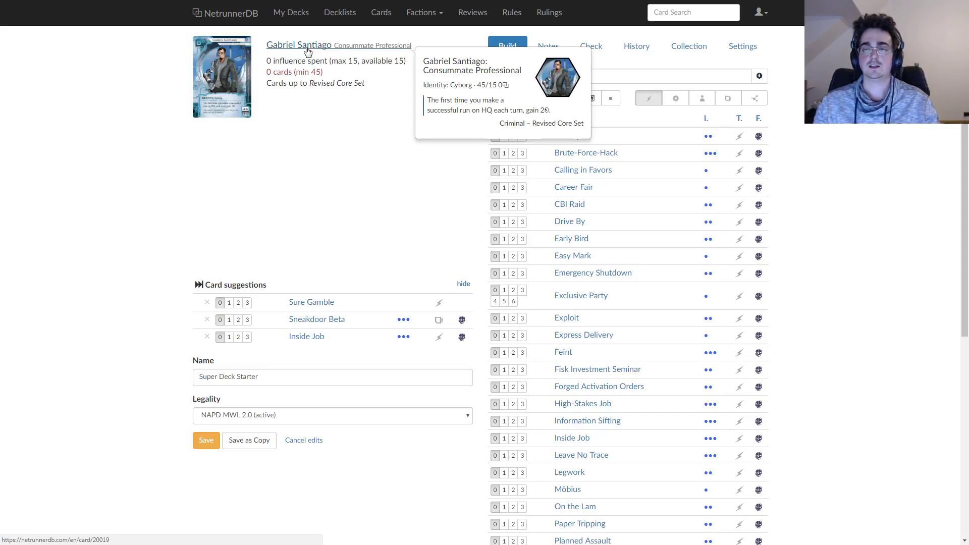
pyautogui.click(593, 78)
pyautogui.write('sneak')
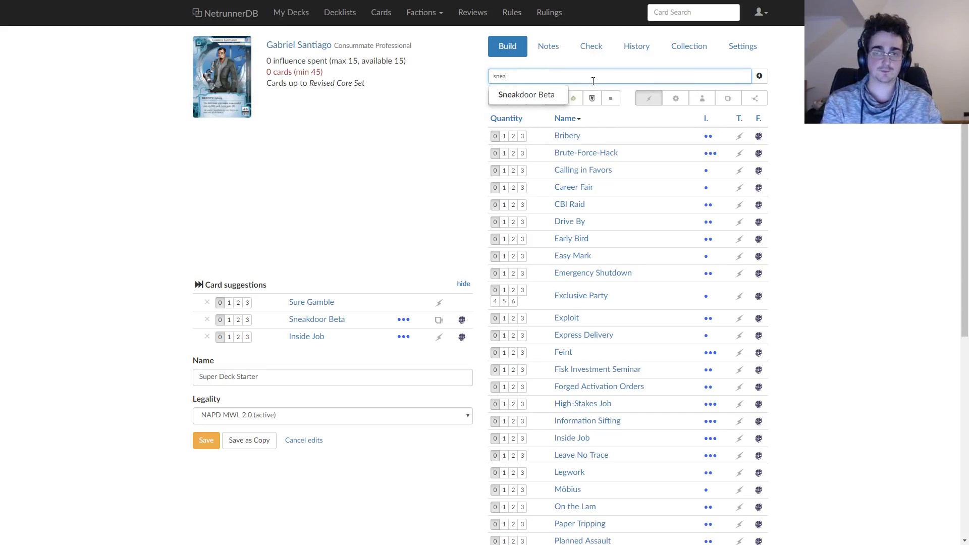
pyautogui.click(533, 94)
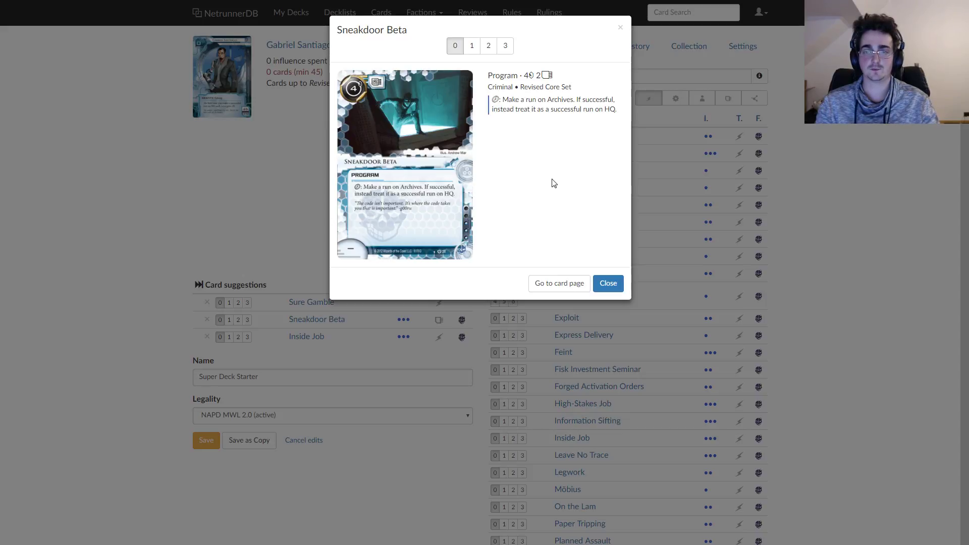
pyautogui.click(504, 46)
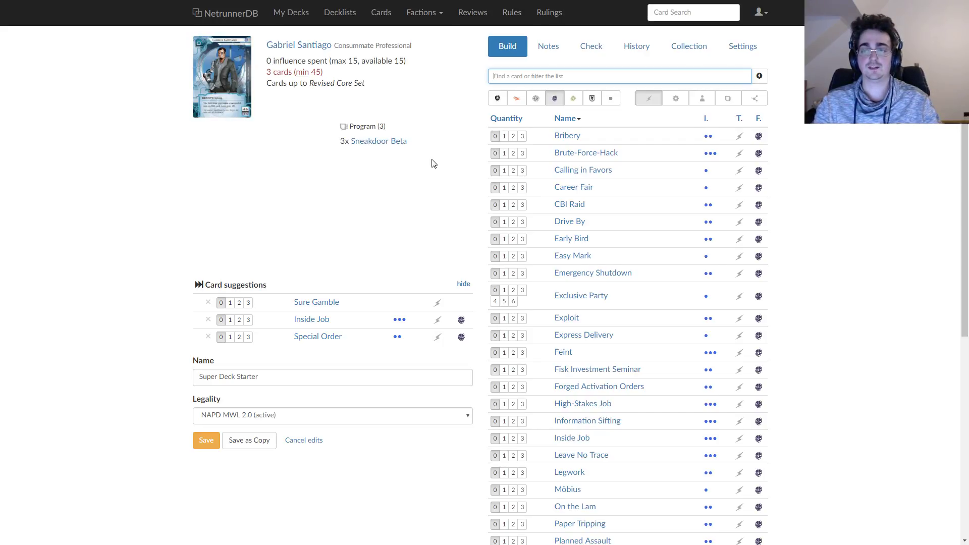
# Step: Add three copies of the suggested card Sure Gamble to the deck
pyautogui.moveTo(326, 303)
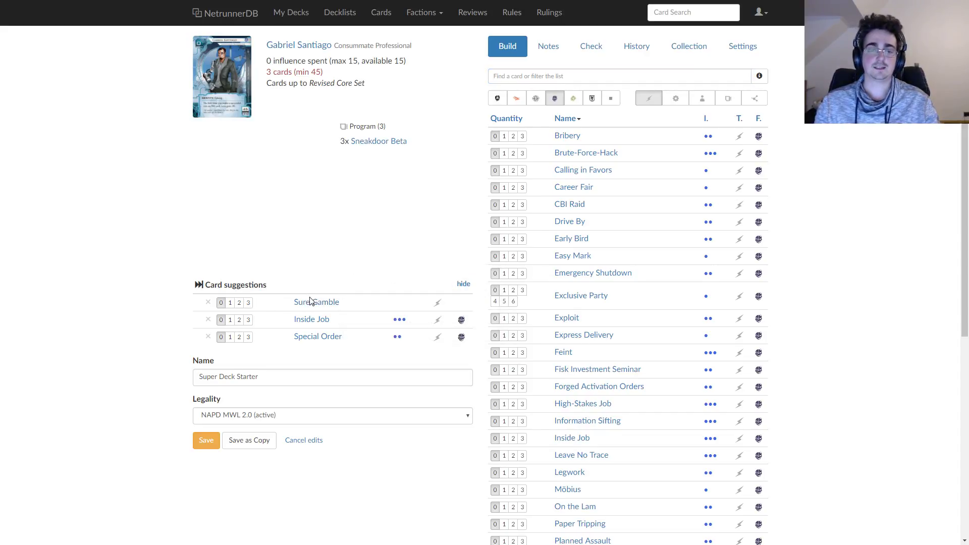
pyautogui.click(314, 300)
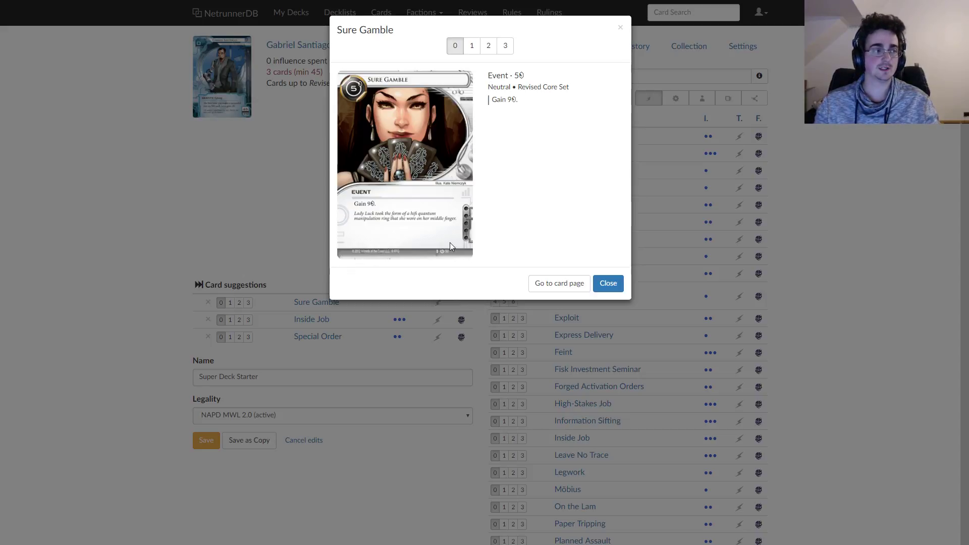
pyautogui.click(507, 49)
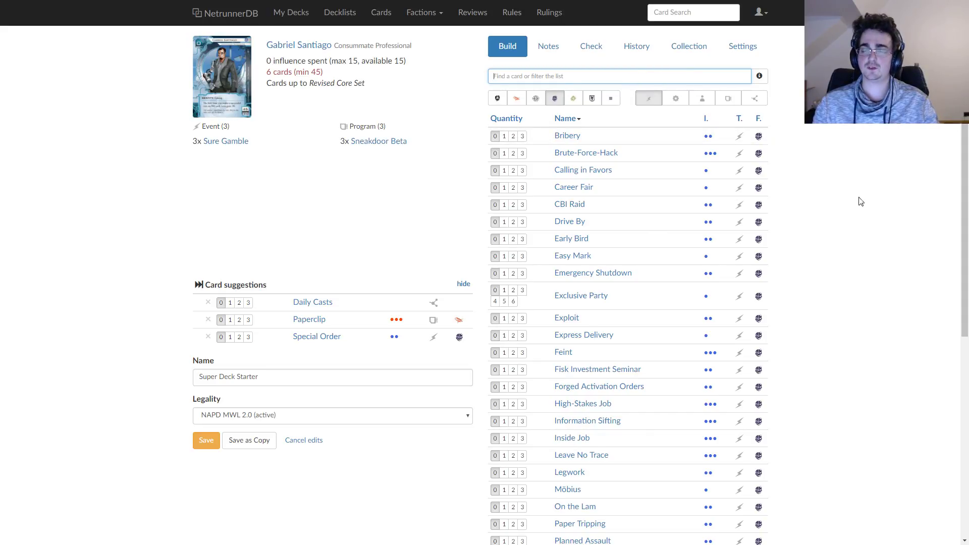
# Step: Look up the smart filter syntax and filter the criminal events by card text with "x:hq"
pyautogui.click(765, 79)
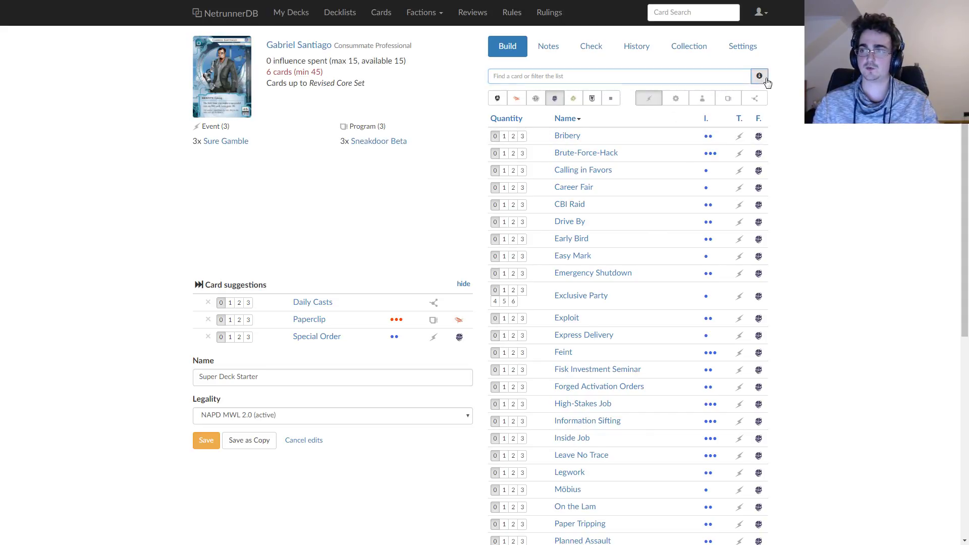
pyautogui.moveTo(767, 83)
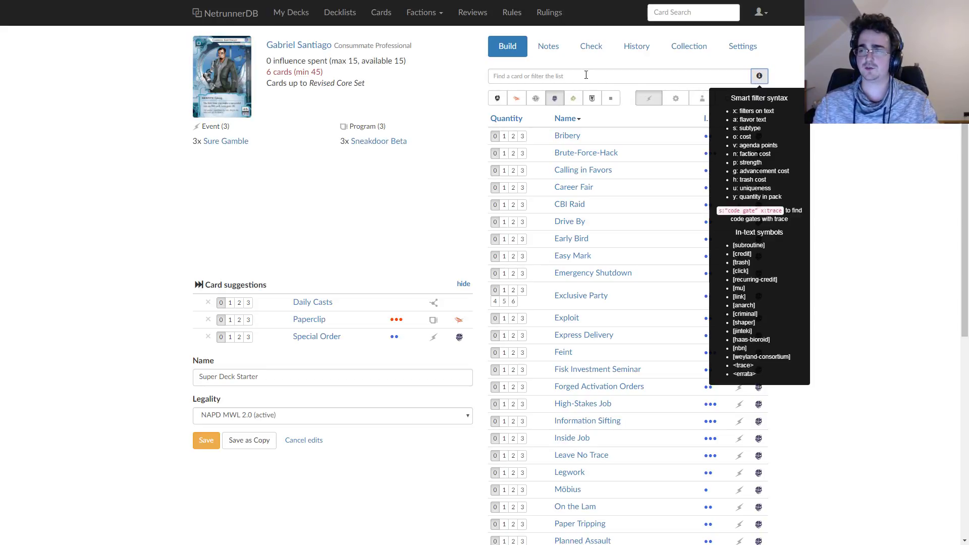
pyautogui.moveTo(749, 110); pyautogui.dragTo(774, 110)
pyautogui.click(606, 78)
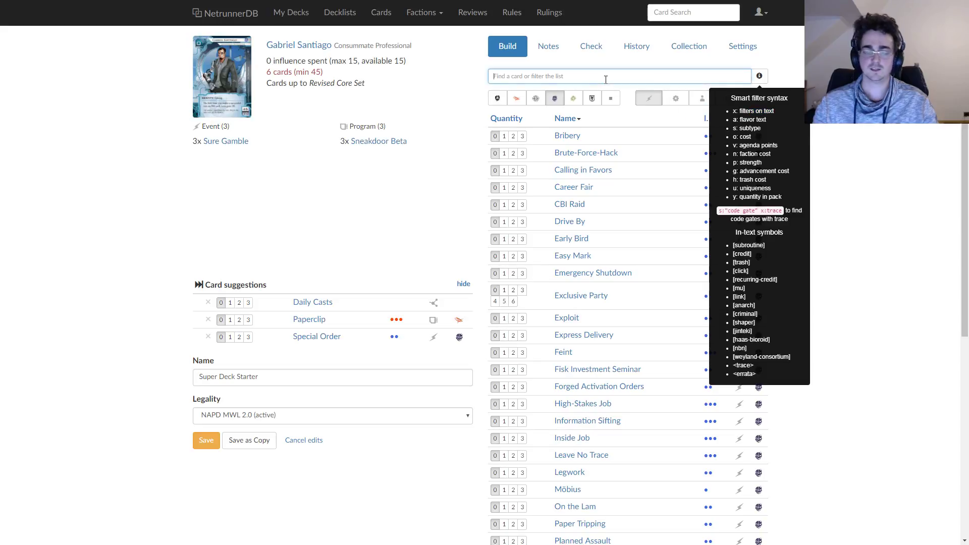
pyautogui.write('x:hq')
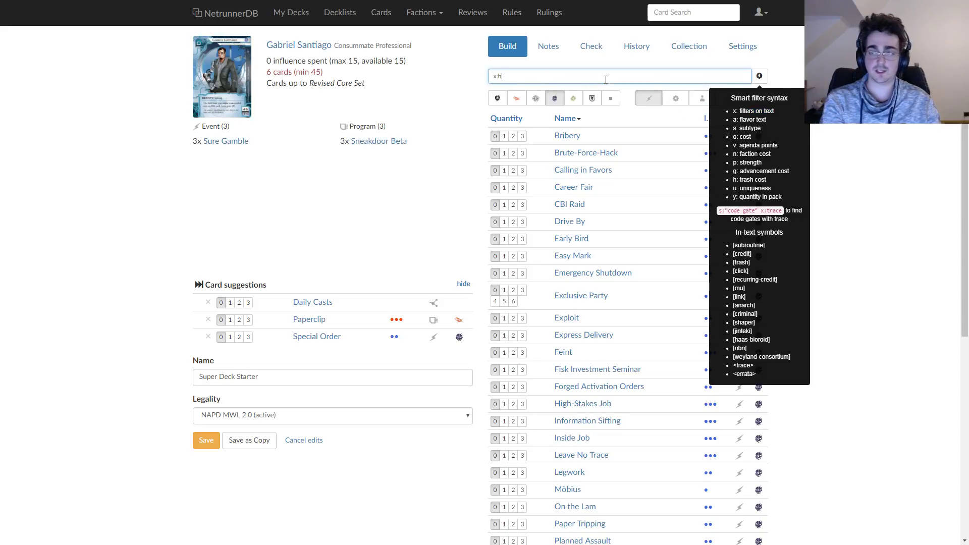
pyautogui.click(759, 77)
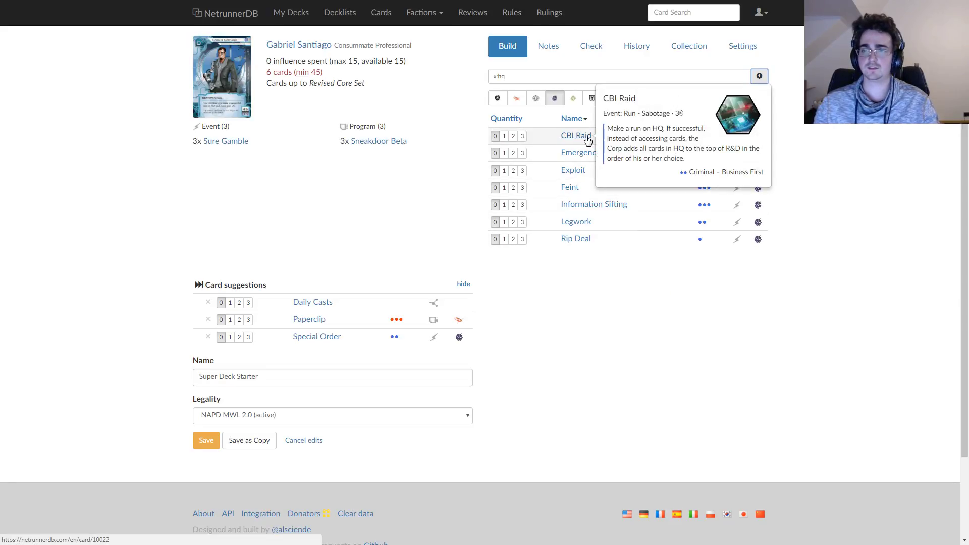
# Step: Review the filtered HQ events and add three copies each of Emergency Shutdown and Legwork
pyautogui.moveTo(575, 157)
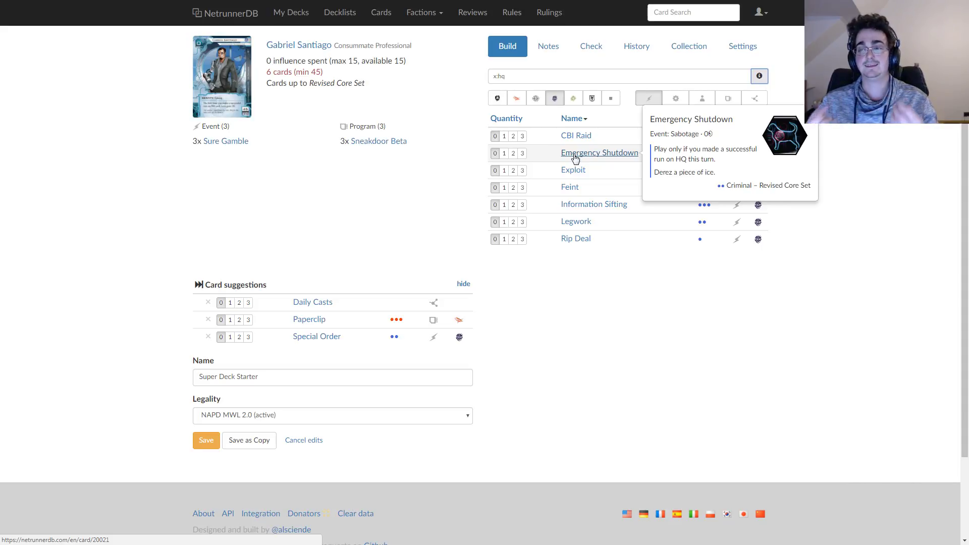
pyautogui.click(522, 154)
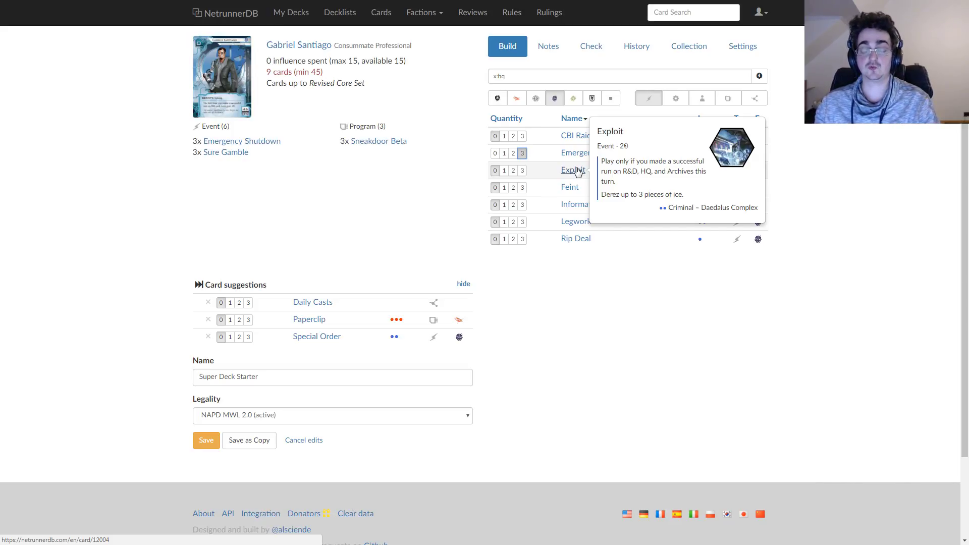
pyautogui.moveTo(577, 192)
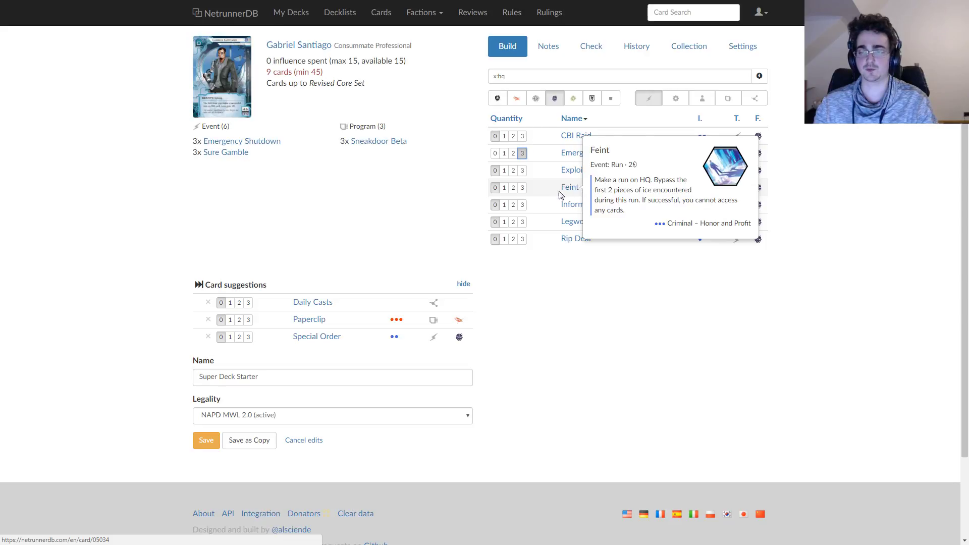
pyautogui.moveTo(569, 209)
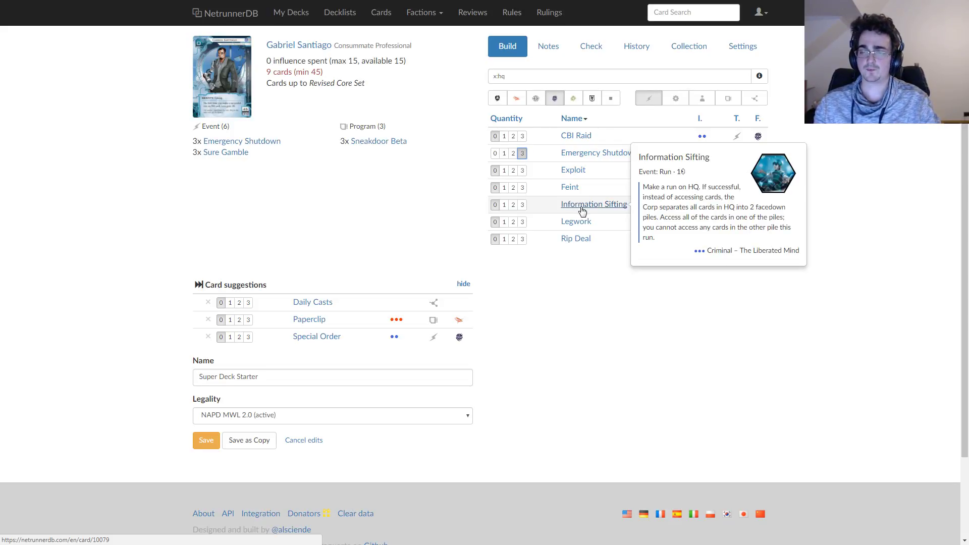
pyautogui.moveTo(576, 222)
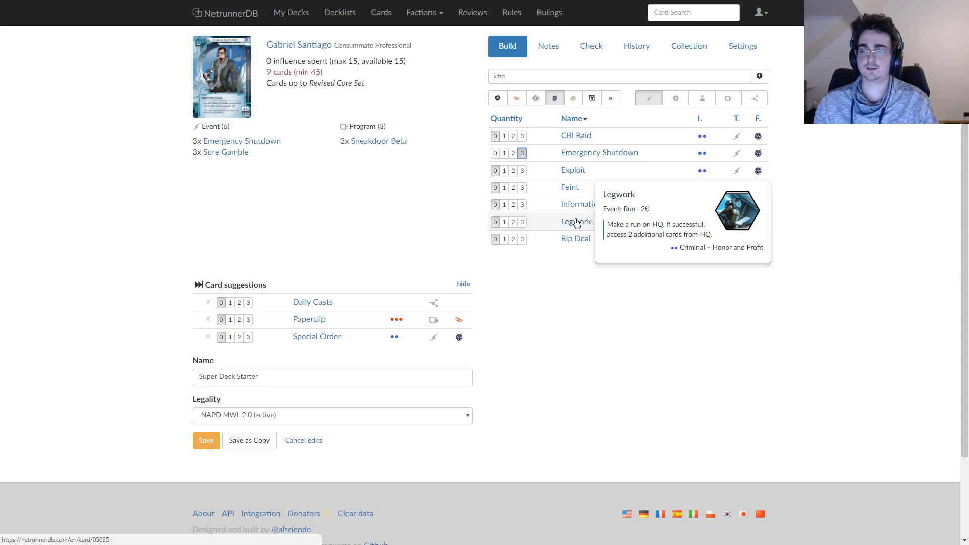
pyautogui.moveTo(576, 242)
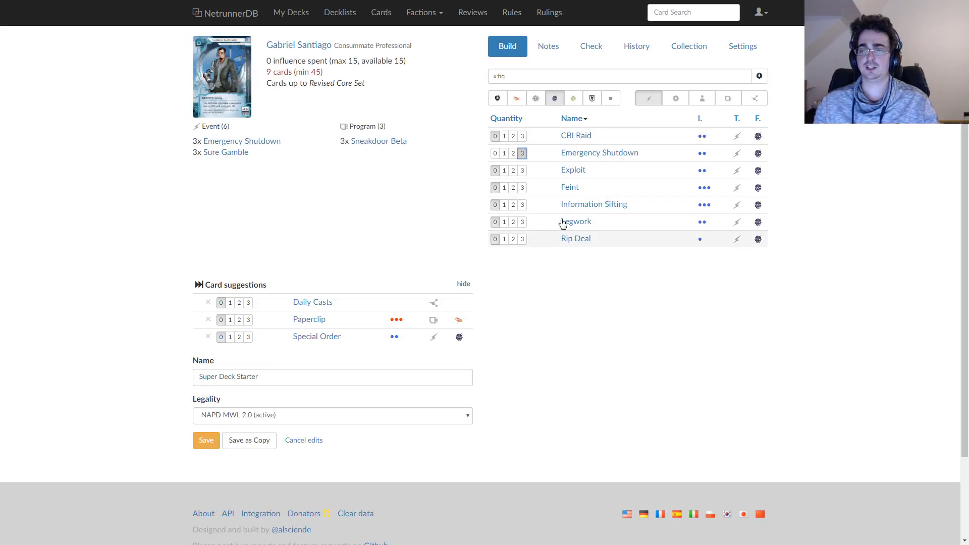
pyautogui.click(522, 222)
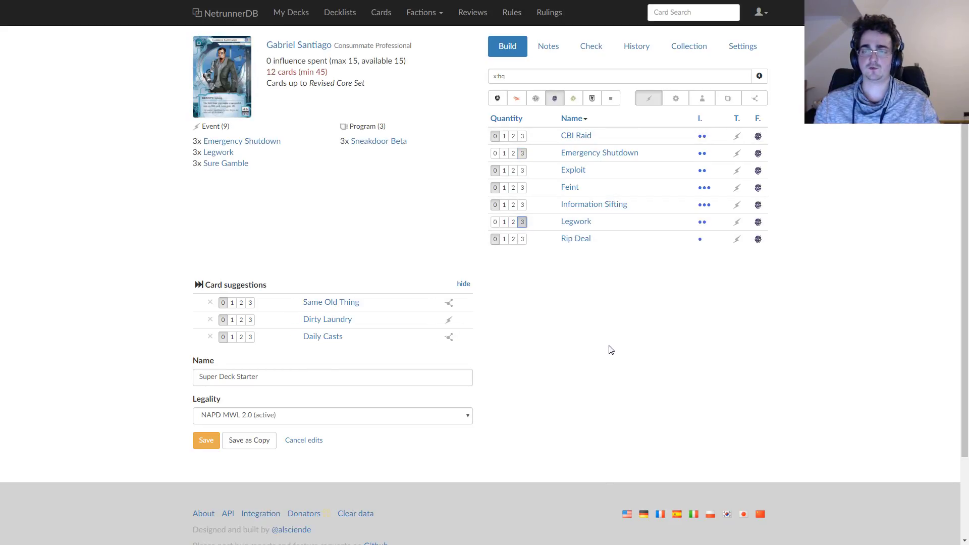
pyautogui.moveTo(577, 206)
pyautogui.moveTo(577, 172)
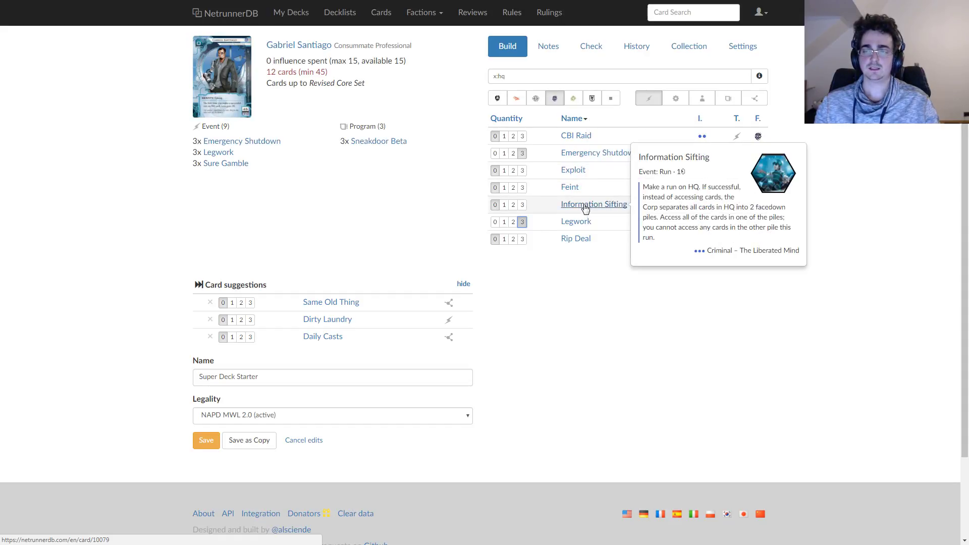
pyautogui.moveTo(573, 143)
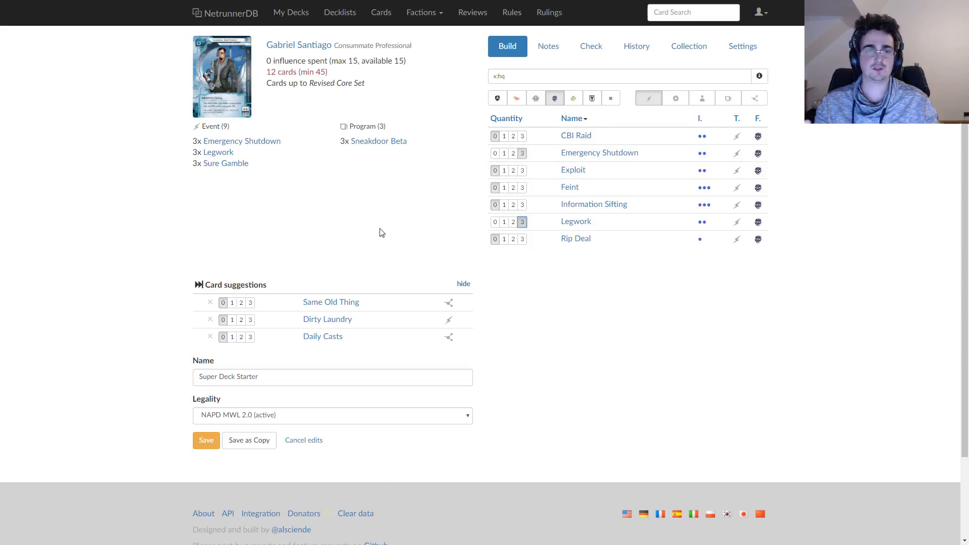
pyautogui.moveTo(343, 137)
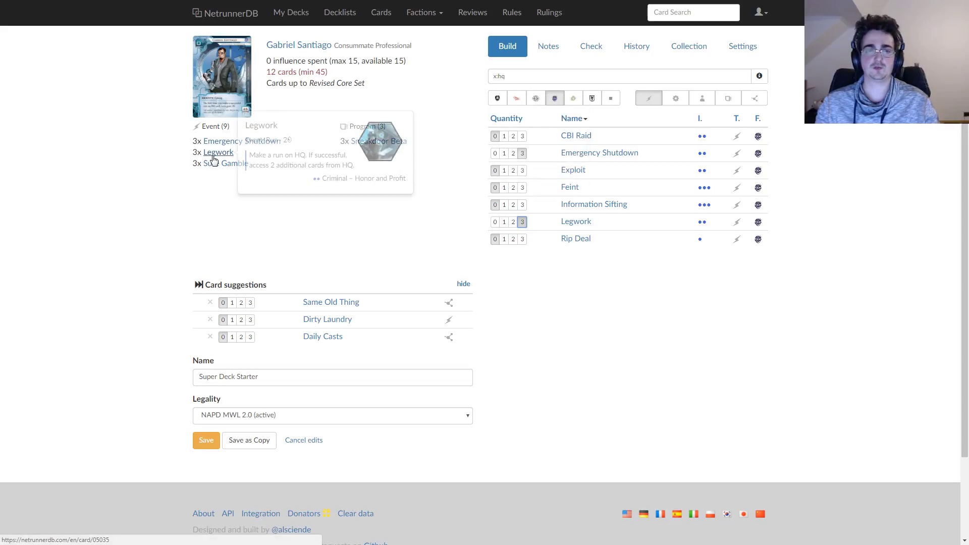
# Step: Clear the text filter, list only neutral events, and add three copies of Dirty Laundry
pyautogui.click(649, 98)
pyautogui.click(554, 98)
pyautogui.doubleClick(541, 77)
pyautogui.press('BackSpace')
pyautogui.click(610, 99)
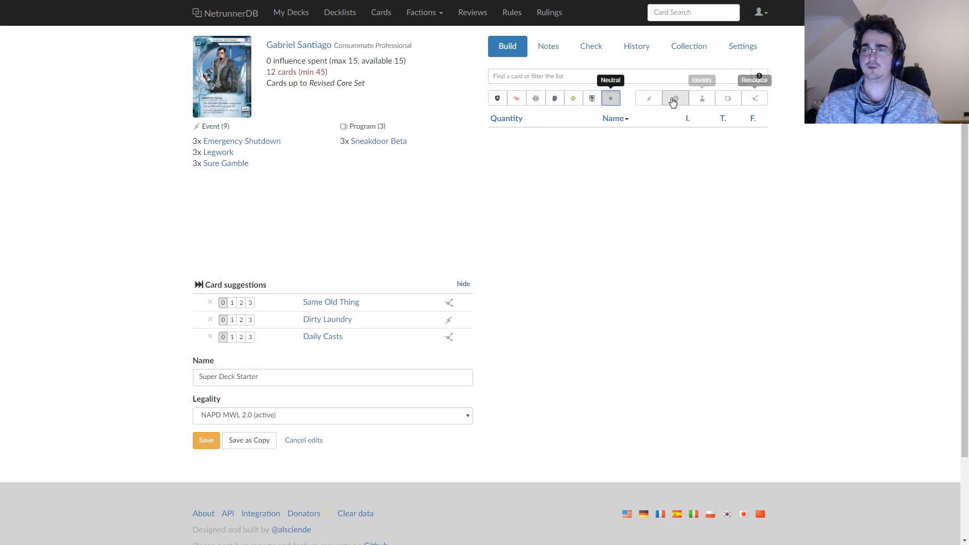
pyautogui.click(648, 98)
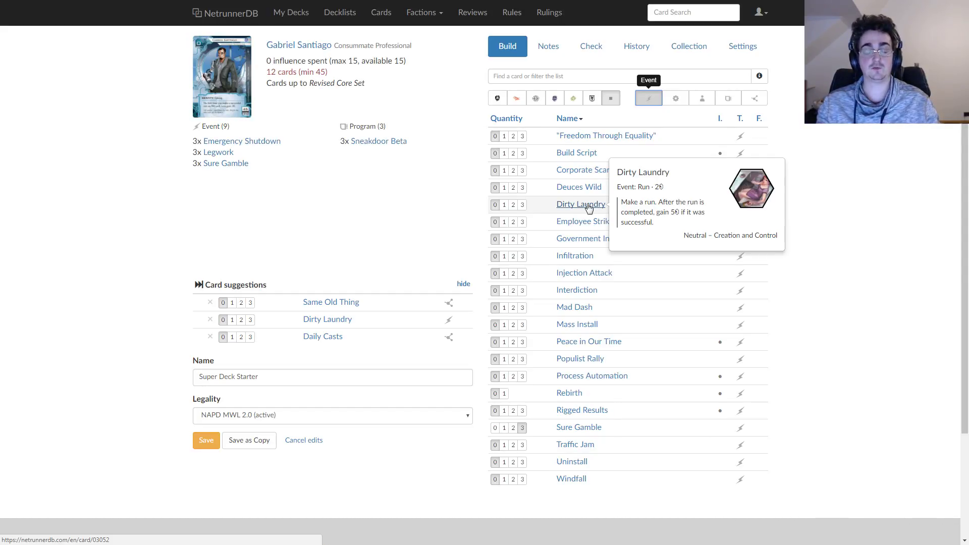
pyautogui.click(523, 205)
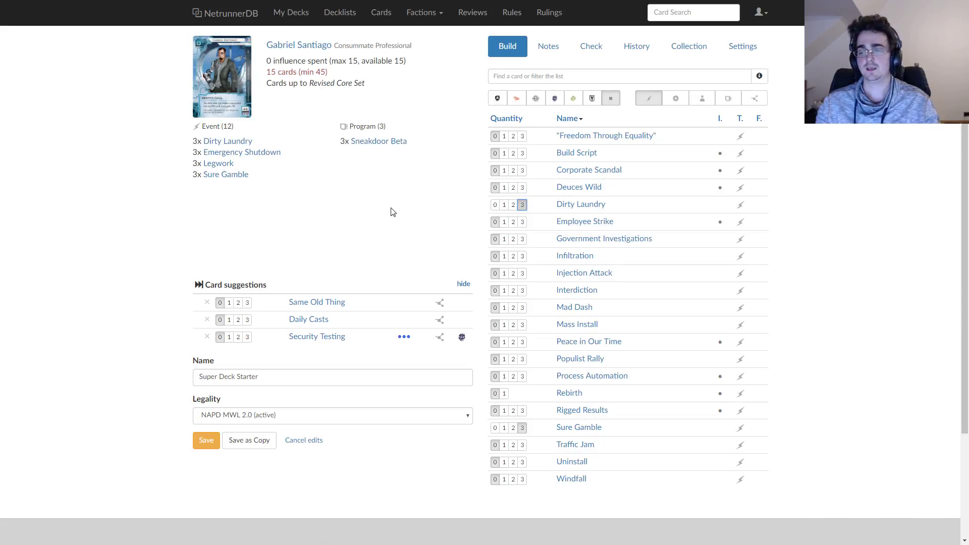
# Step: List only Anarch resources, look up the card DDoS by name, and read its details without adding it
pyautogui.click(613, 101)
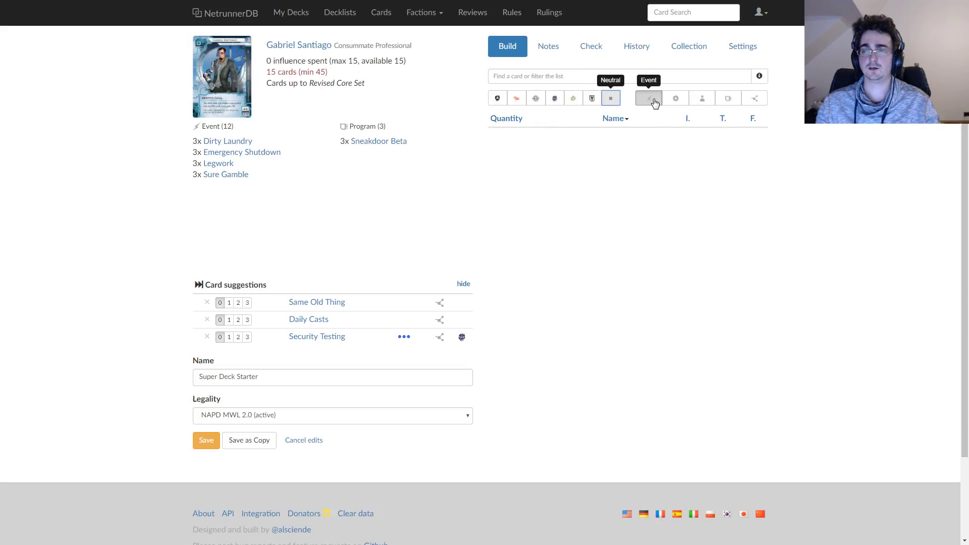
pyautogui.click(651, 99)
pyautogui.click(751, 101)
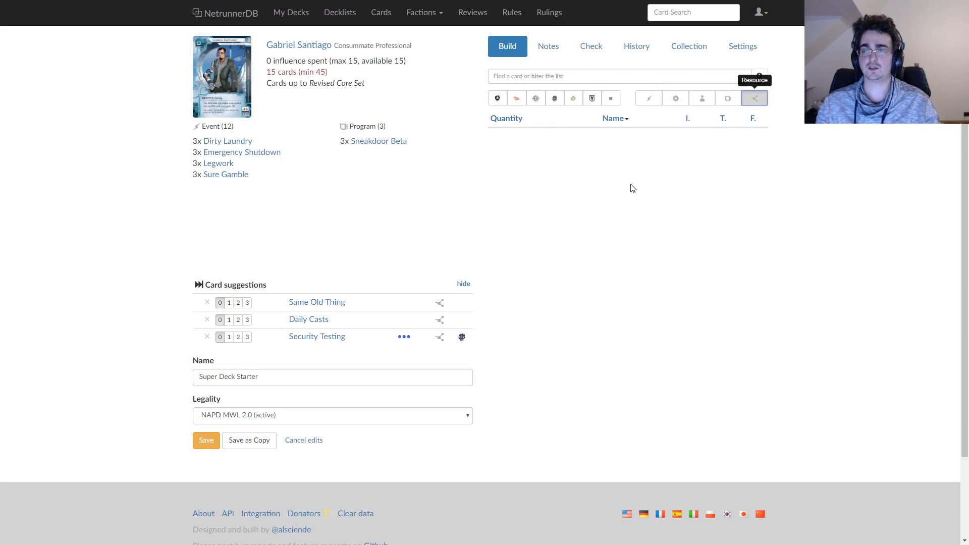
pyautogui.click(515, 99)
pyautogui.click(533, 76)
pyautogui.write('ddos')
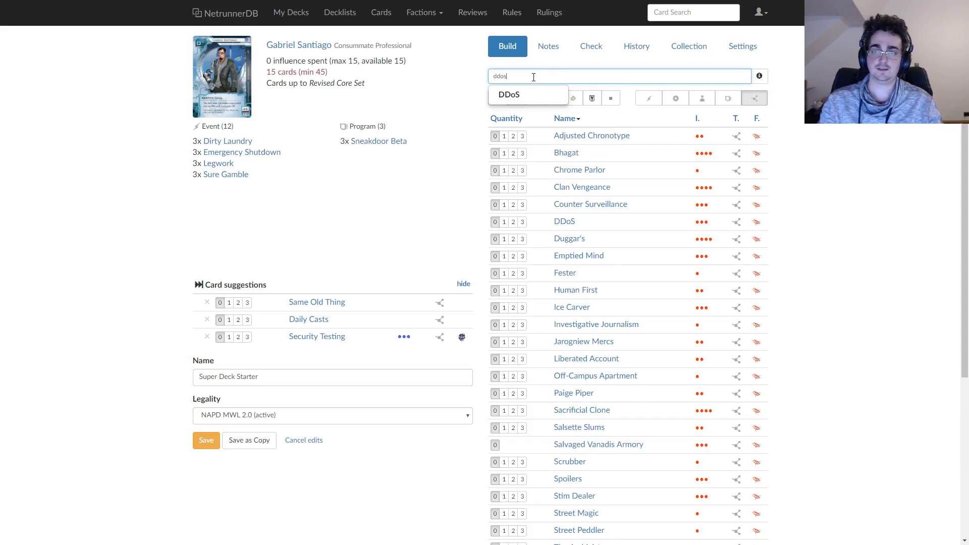
pyautogui.click(518, 93)
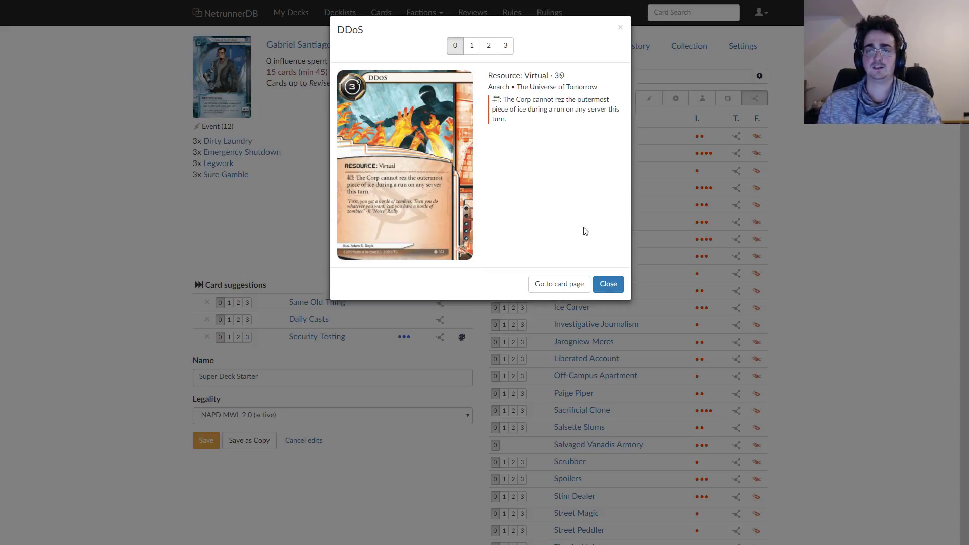
pyautogui.click(608, 284)
# Step: List the criminal resources and then the criminal events, and examine the events for useful cards such as Easy Mark
pyautogui.click(555, 99)
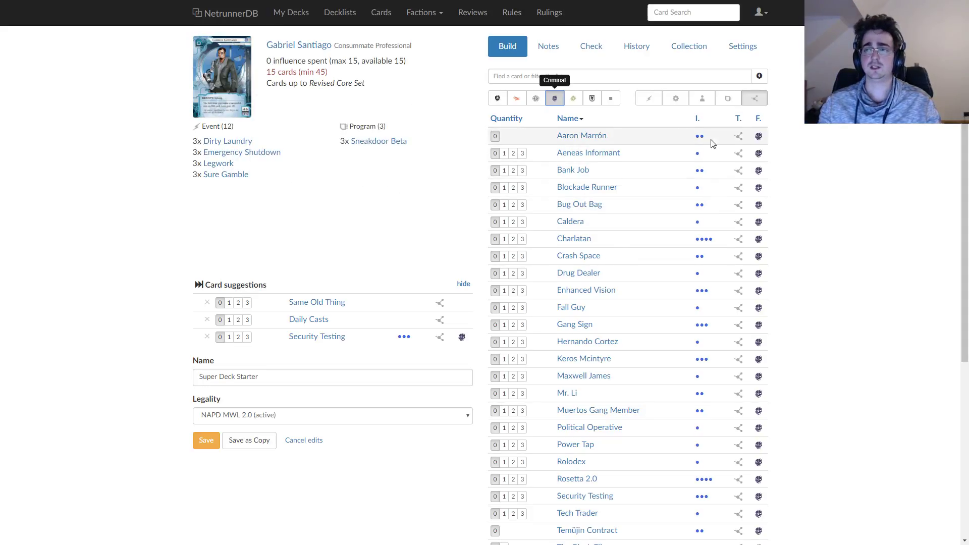
pyautogui.click(649, 98)
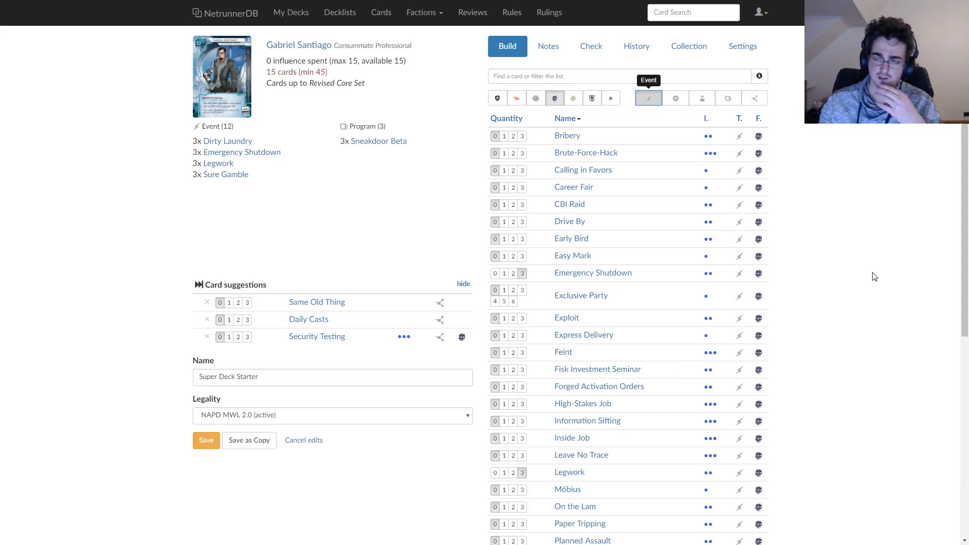
pyautogui.scroll(-1, 873, 278)
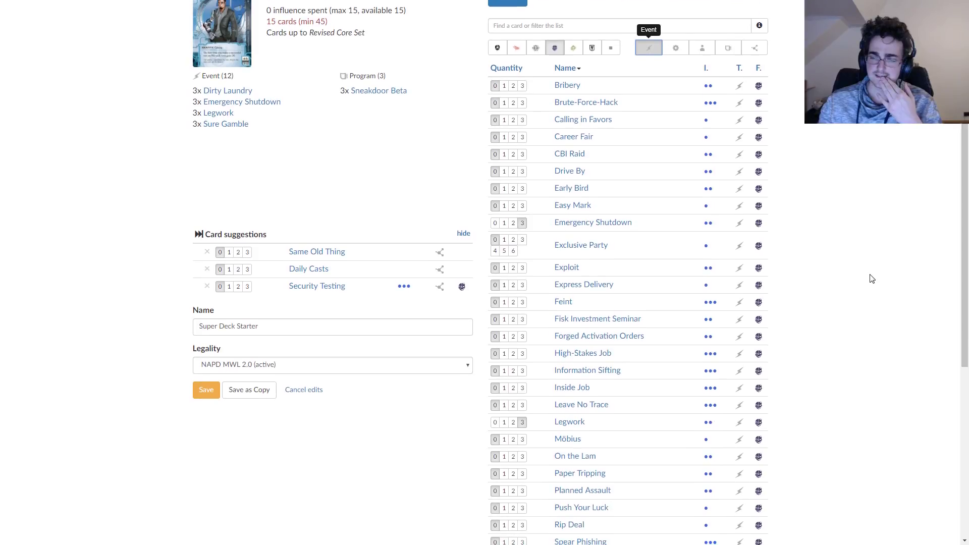
pyautogui.scroll(-2, 872, 278)
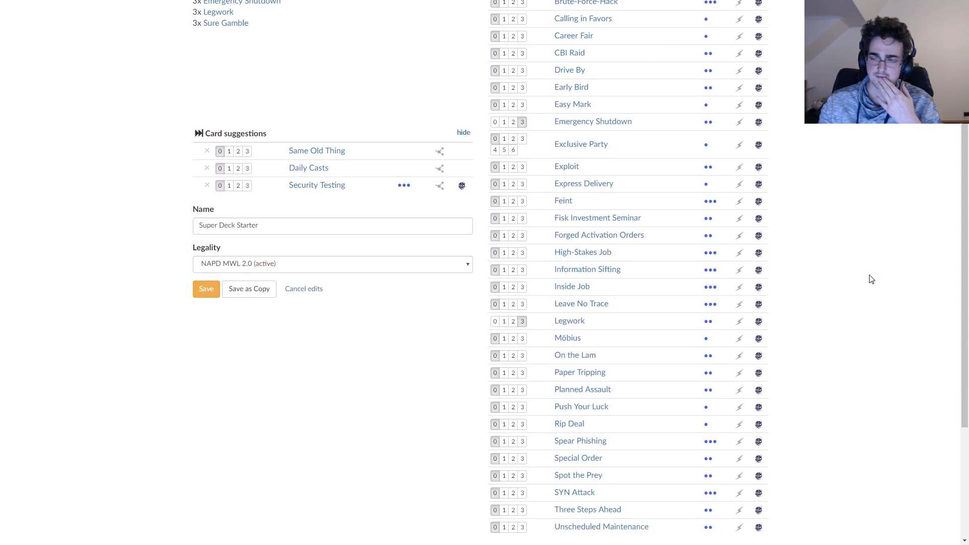
pyautogui.scroll(3, 872, 279)
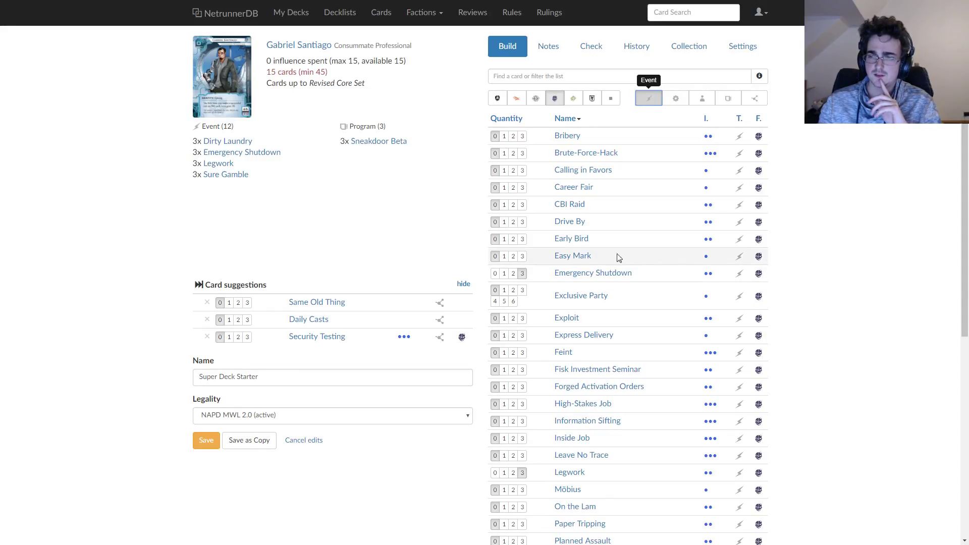
pyautogui.moveTo(573, 257)
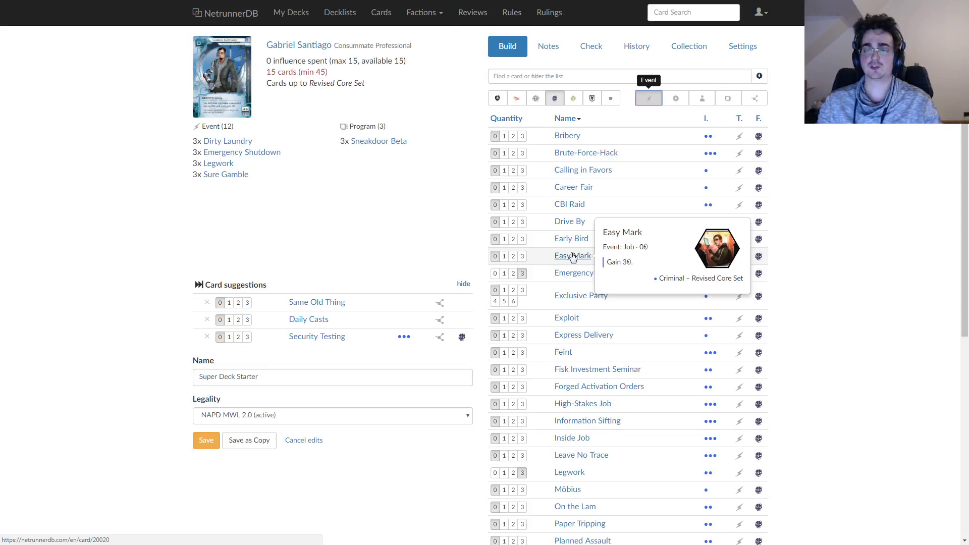
pyautogui.moveTo(576, 297)
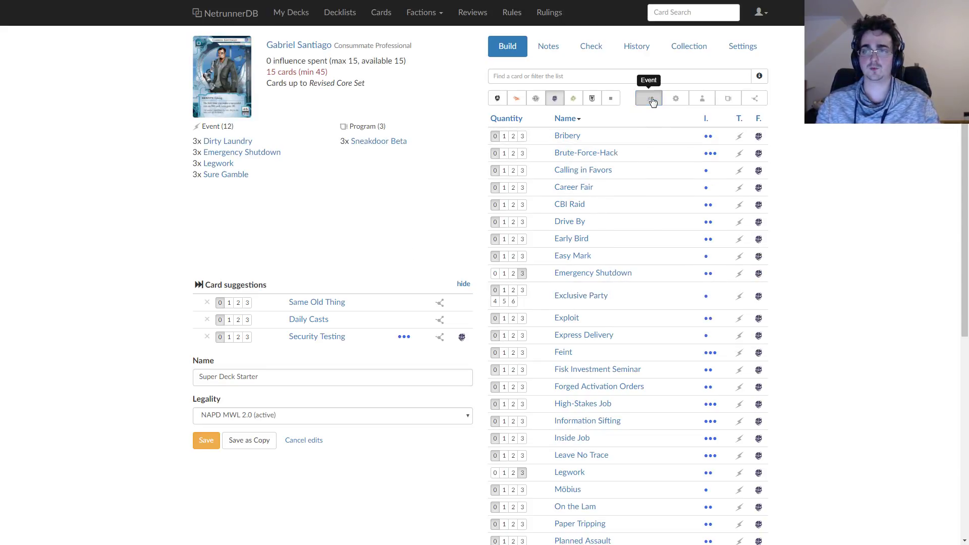
# Step: Replace the criminal event filters so that only Shaper programs are listed, and check the first cards' details
pyautogui.click(556, 100)
pyautogui.click(558, 106)
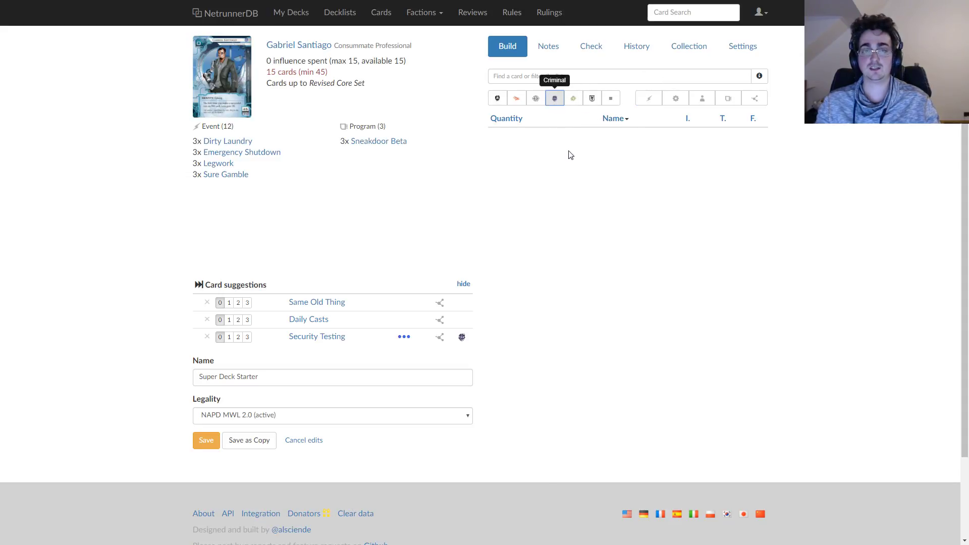
pyautogui.click(573, 99)
pyautogui.click(728, 99)
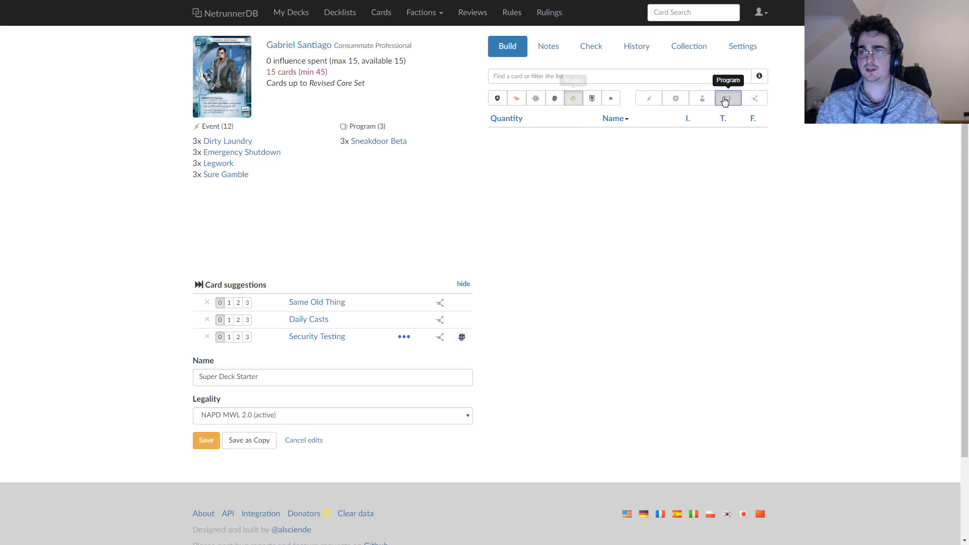
pyautogui.click(616, 77)
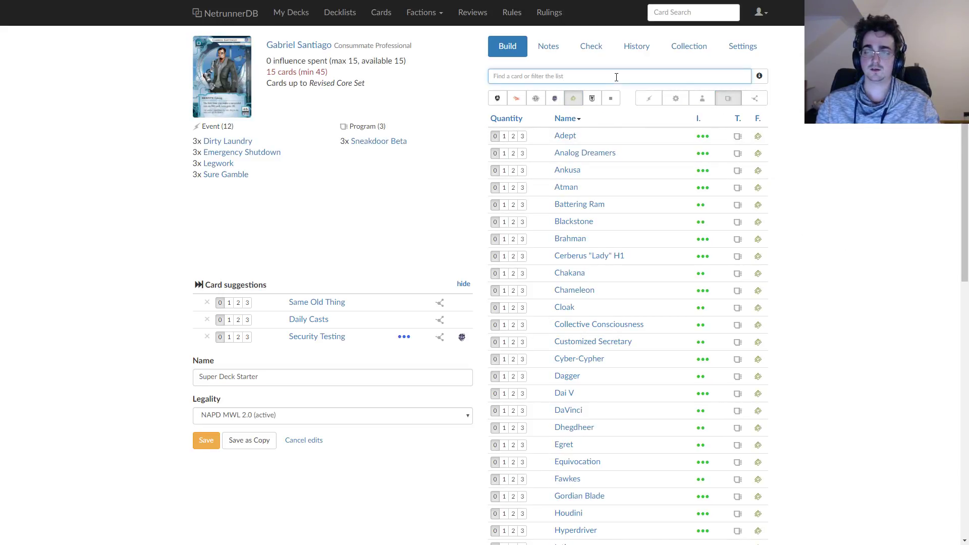
pyautogui.moveTo(569, 138)
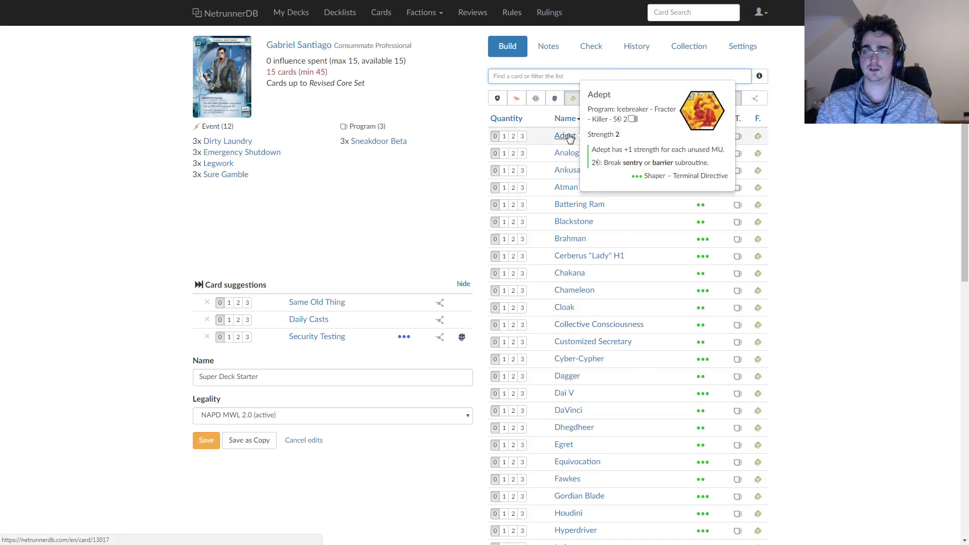
pyautogui.moveTo(571, 160)
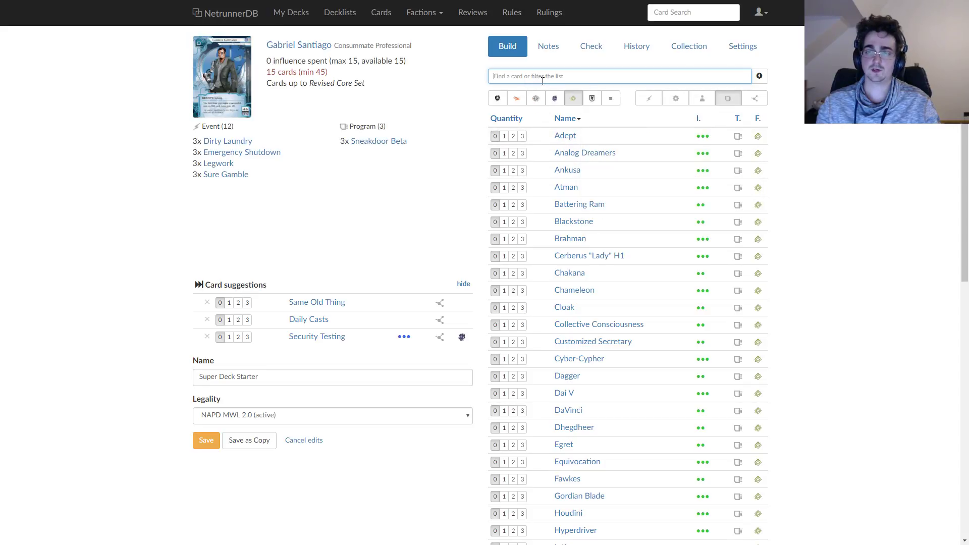
# Step: Find the card Paperclip by name and add one copy to the deck
pyautogui.write('paper')
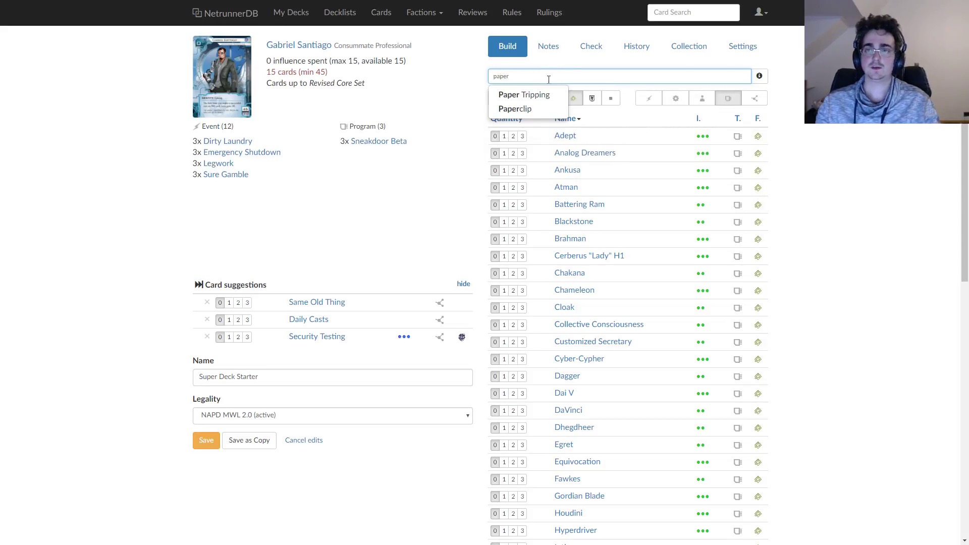
pyautogui.click(520, 104)
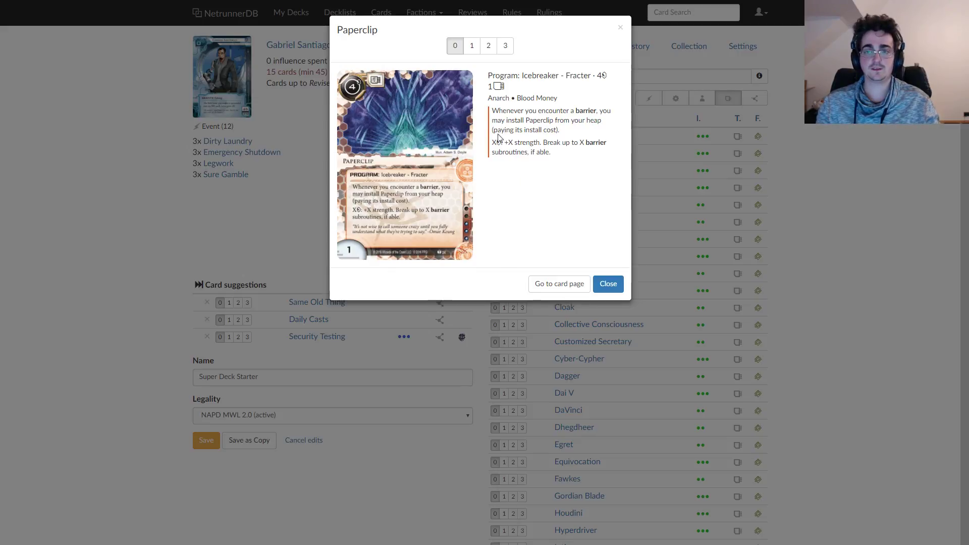
pyautogui.click(473, 48)
pyautogui.moveTo(372, 146)
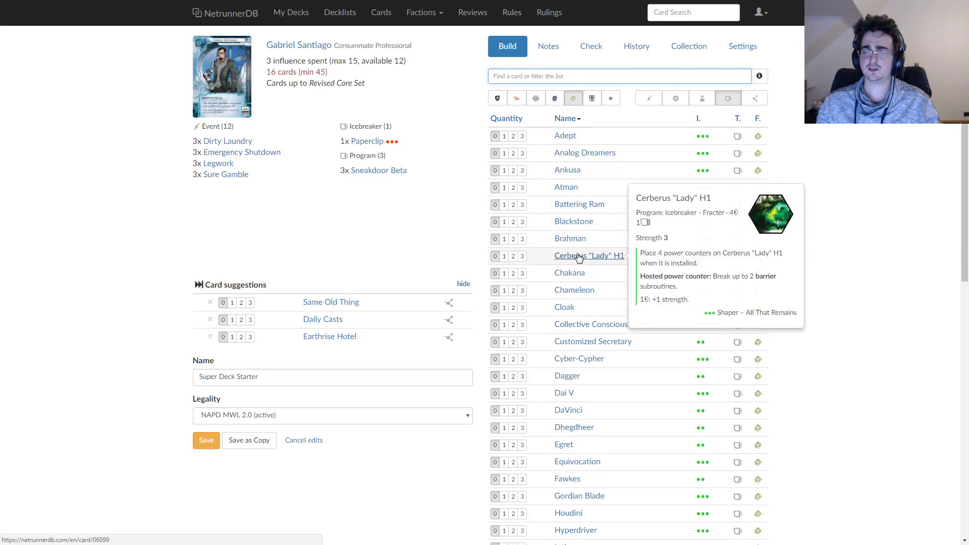
# Step: Filter the Shaper programs by subtype with "s:decoder", compare the decoders, and add one copy of Gordian Blade
pyautogui.click(537, 77)
pyautogui.write('decode')
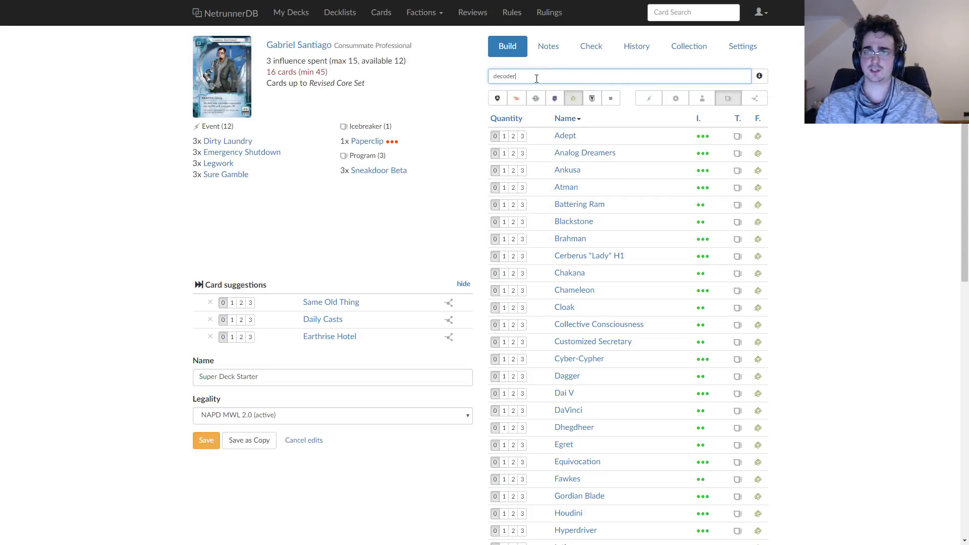
pyautogui.write('r')
pyautogui.press('Home')
pyautogui.write('s:')
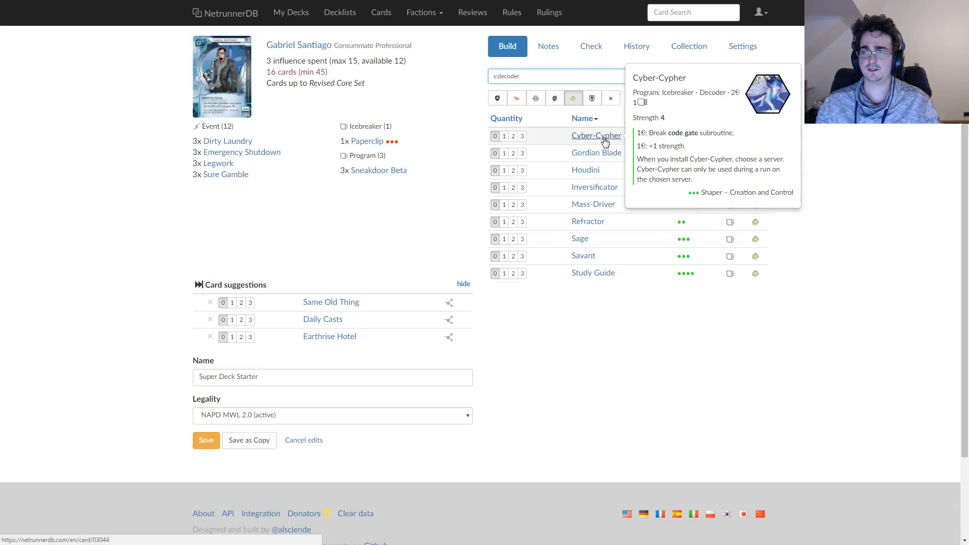
pyautogui.moveTo(598, 160)
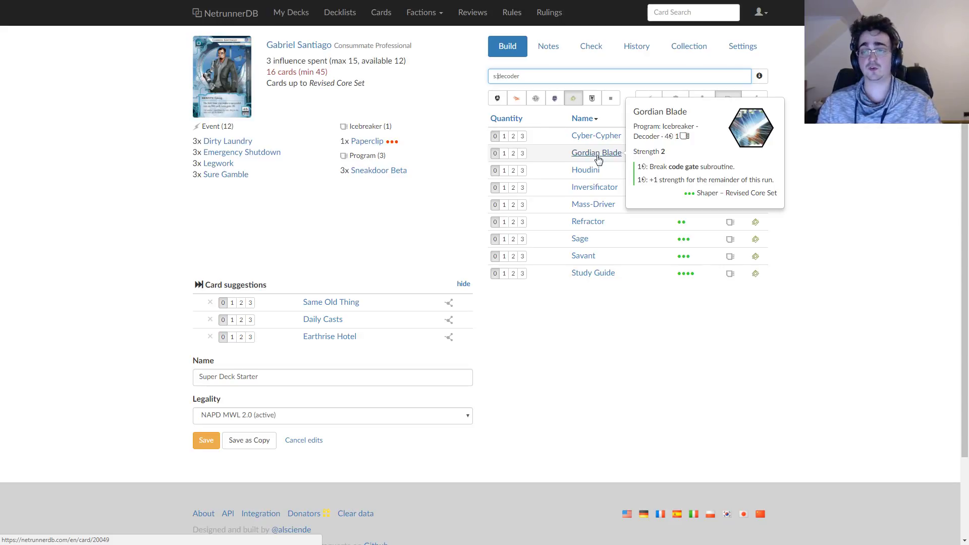
pyautogui.moveTo(605, 192)
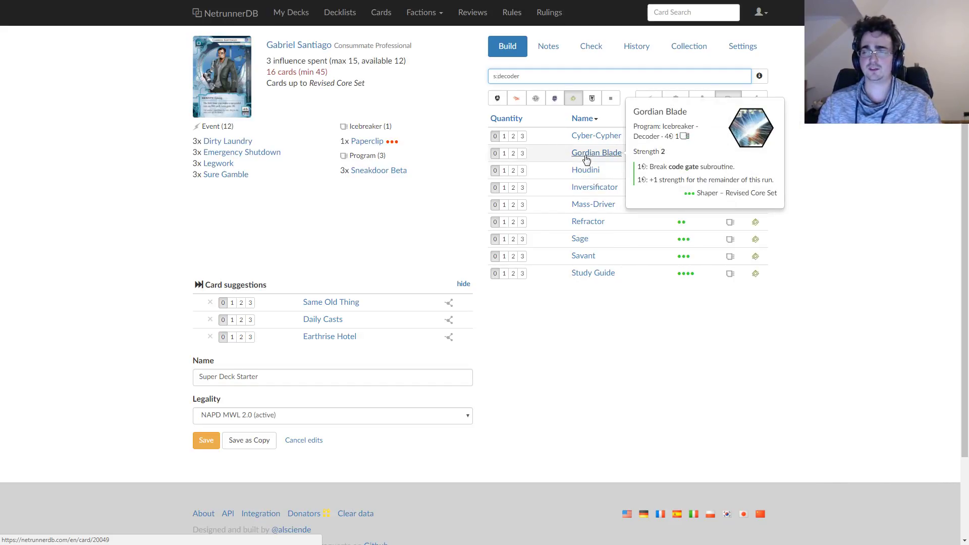
pyautogui.click(504, 153)
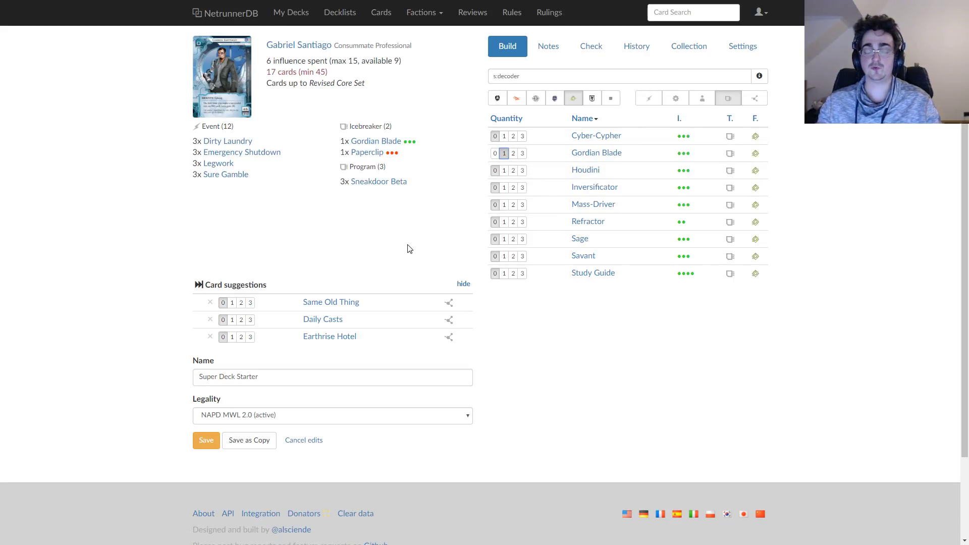
# Step: Switch the decoder list to criminal cards and add one copy of Abagnale
pyautogui.click(545, 75)
pyautogui.click(555, 98)
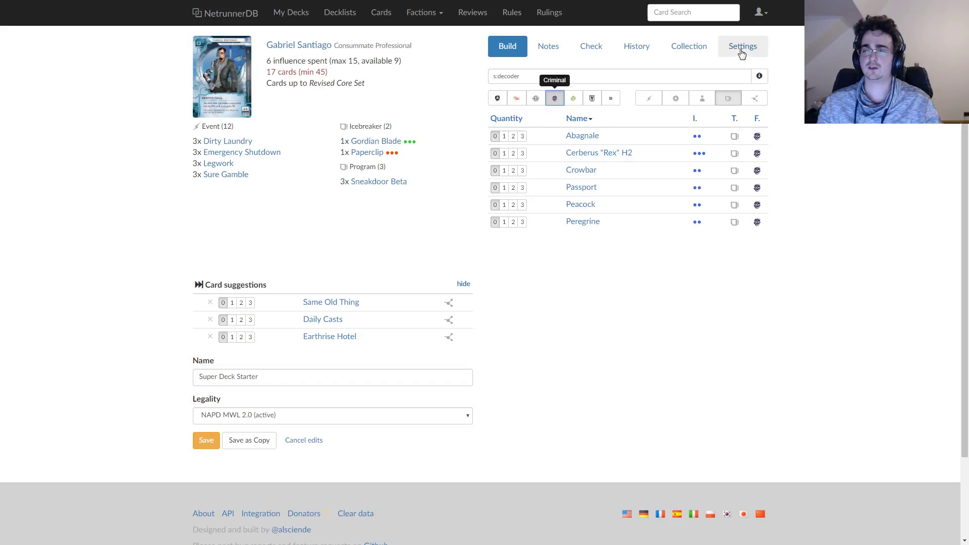
pyautogui.moveTo(583, 137)
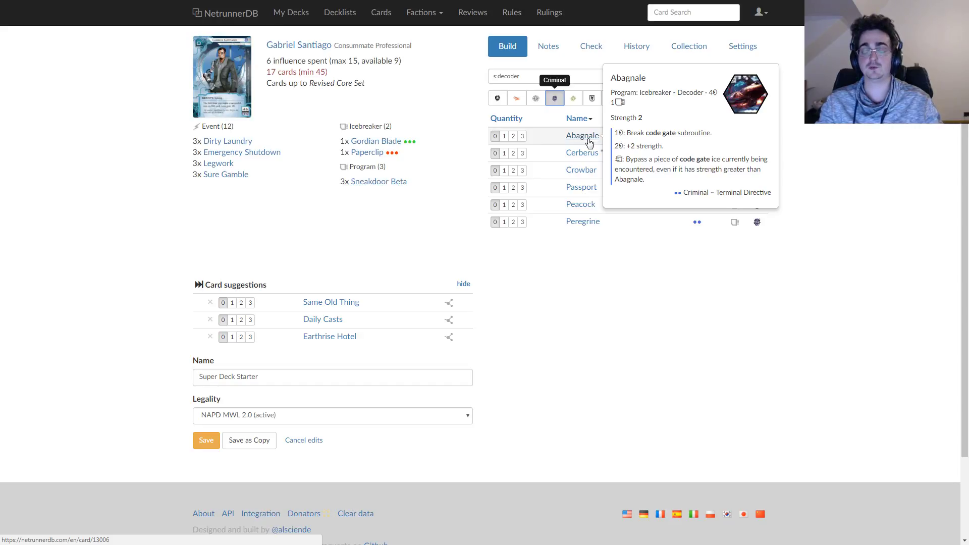
pyautogui.click(504, 135)
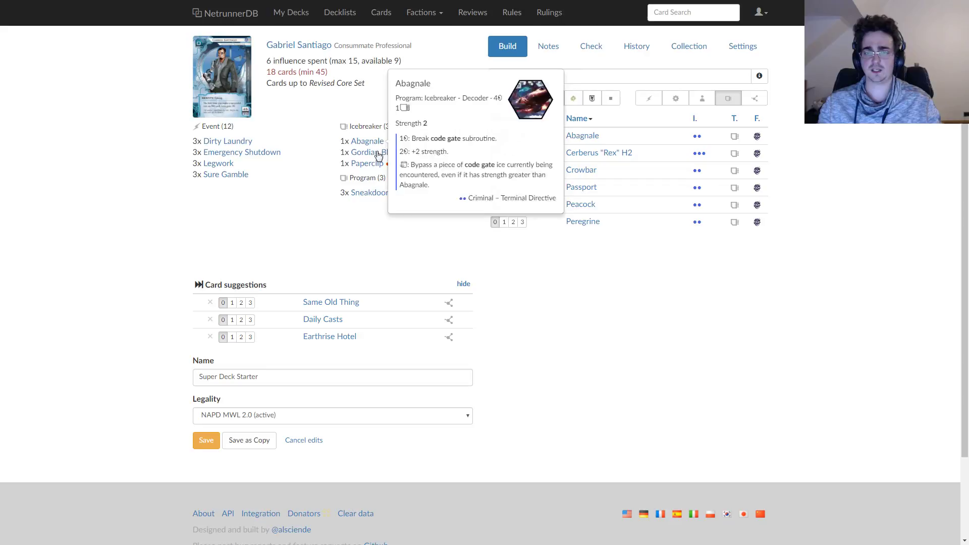
pyautogui.moveTo(374, 144)
# Step: Filter the criminal programs with "s:fracter" and add one copy of Demara
pyautogui.click(530, 75)
pyautogui.write('s:f')
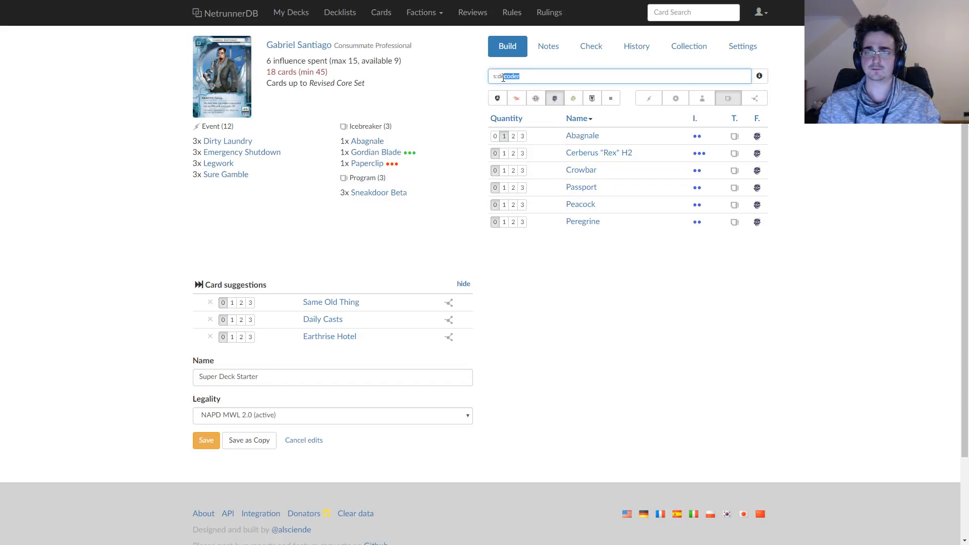
pyautogui.write('racter')
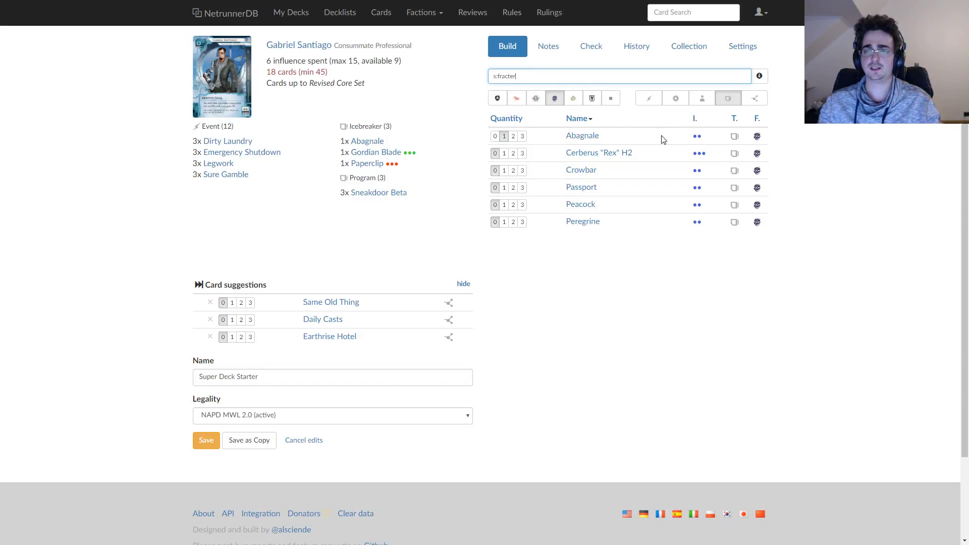
pyautogui.click(670, 311)
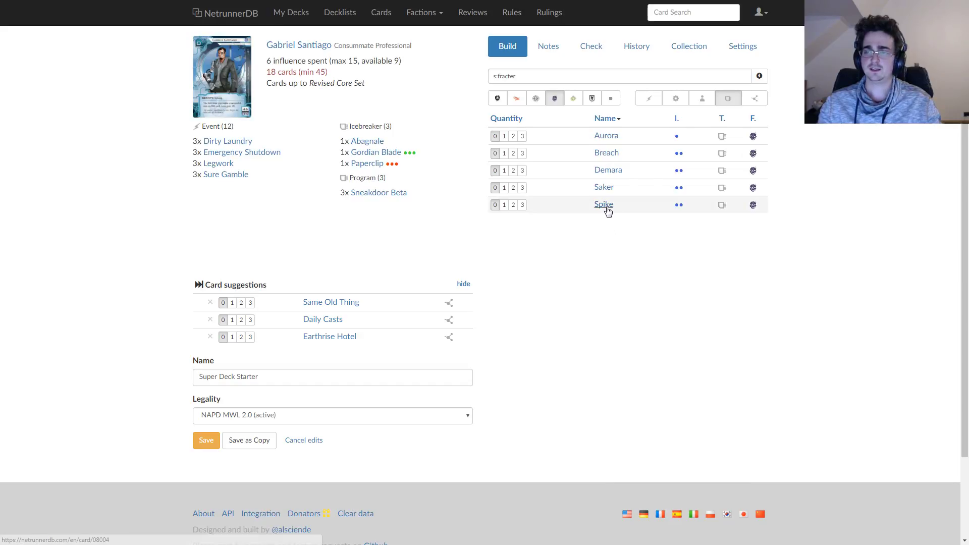
pyautogui.moveTo(604, 176)
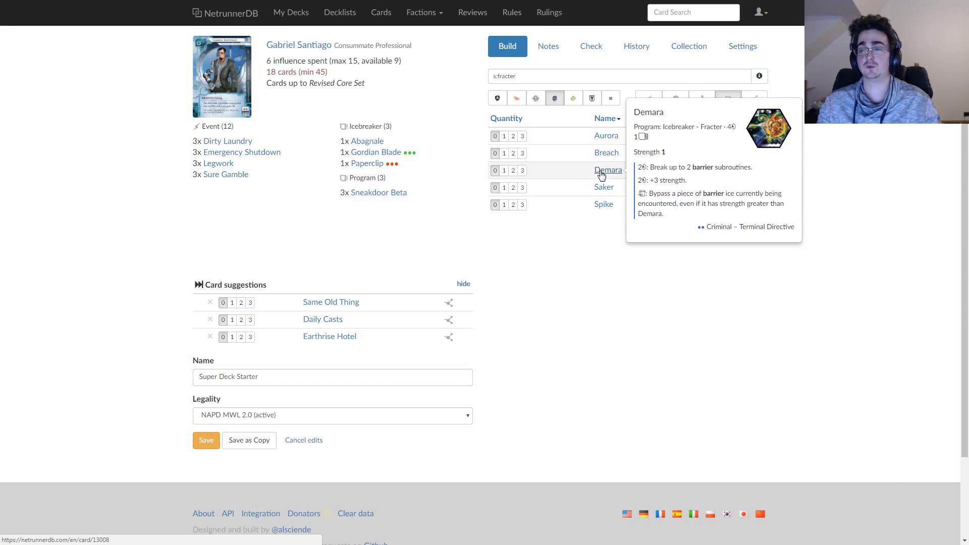
pyautogui.click(503, 170)
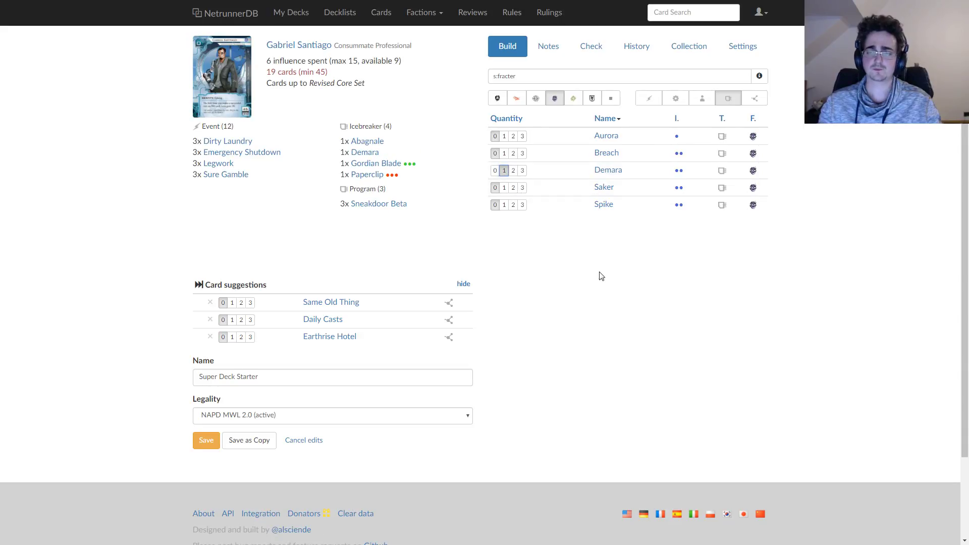
# Step: Filter the criminal programs with "s:killer", compare the killers, and add one copy each of Mongoose and Femme Fatale
pyautogui.moveTo(527, 82); pyautogui.dragTo(497, 76)
pyautogui.write('killer')
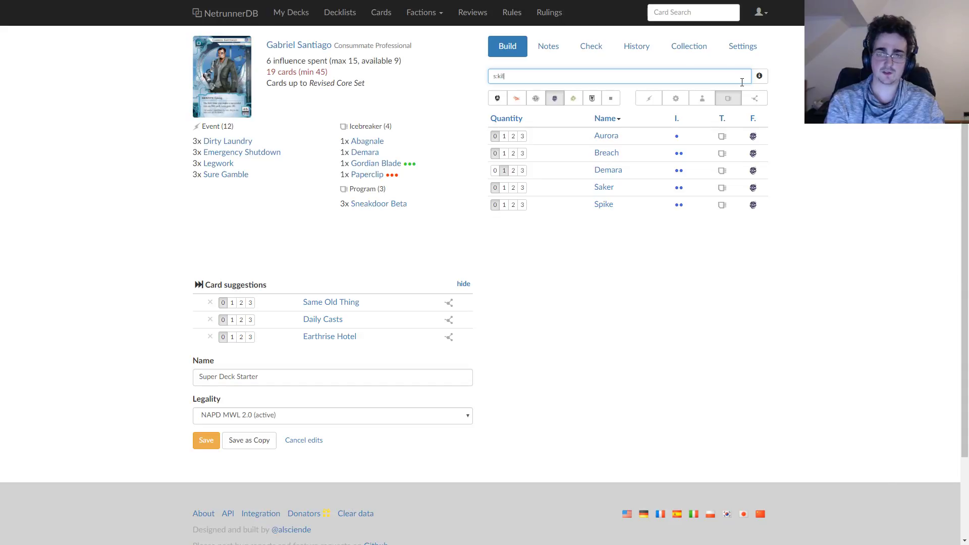
pyautogui.click(856, 275)
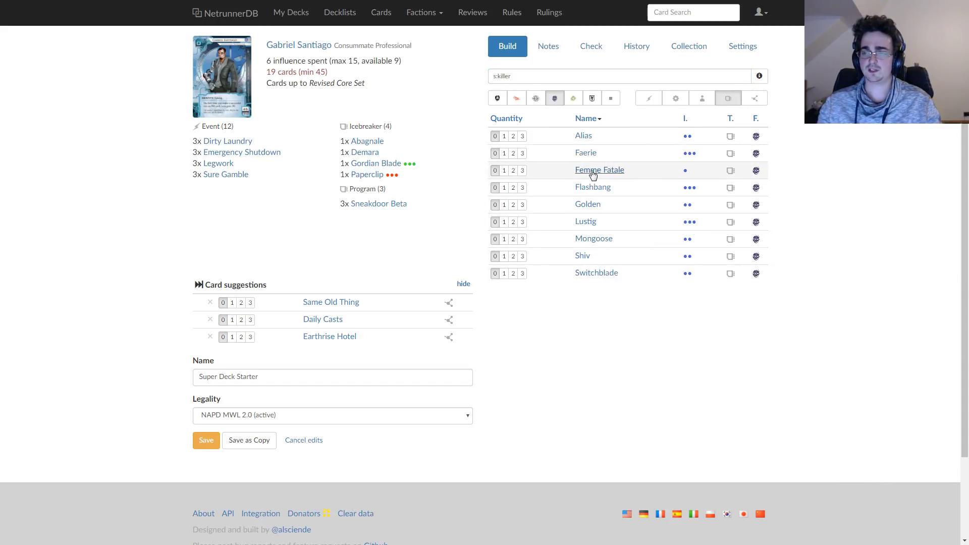
pyautogui.moveTo(598, 240)
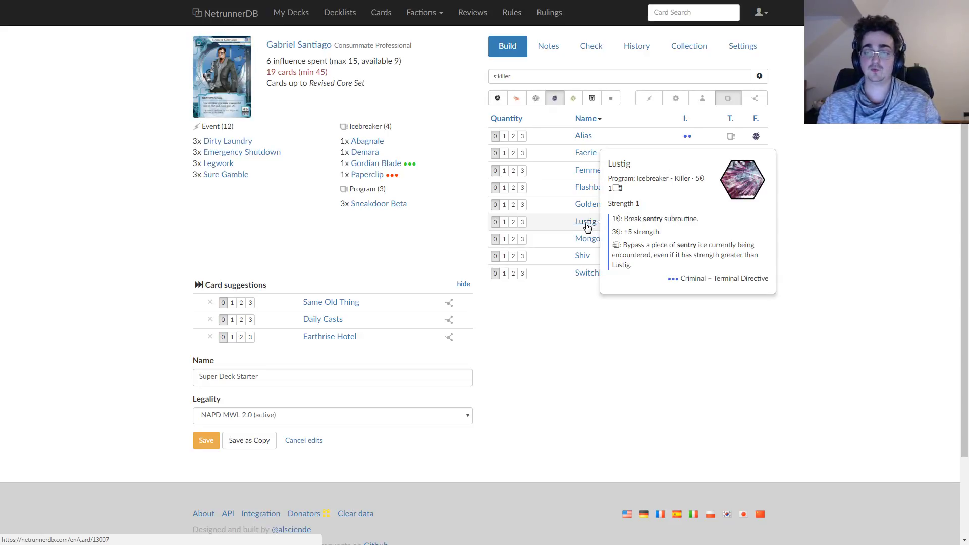
pyautogui.moveTo(588, 208)
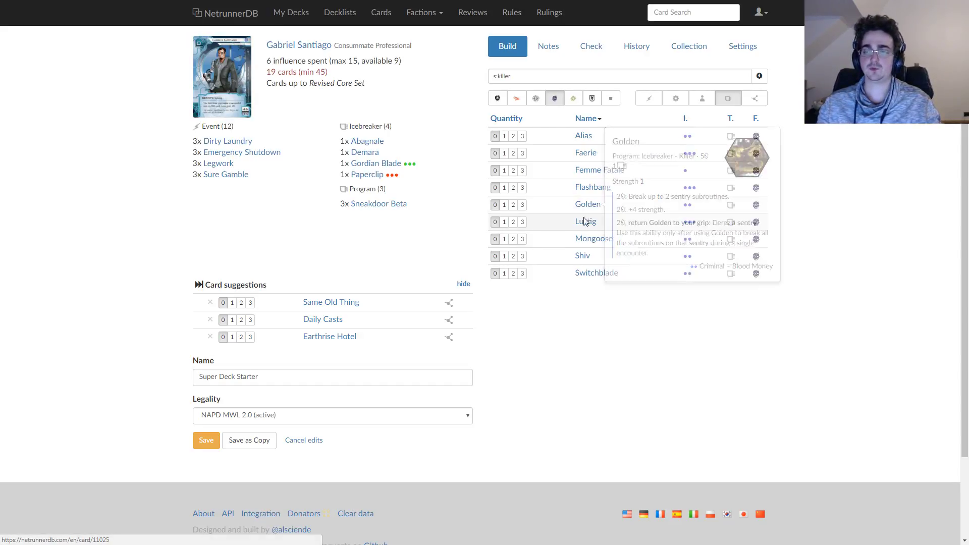
pyautogui.moveTo(599, 281)
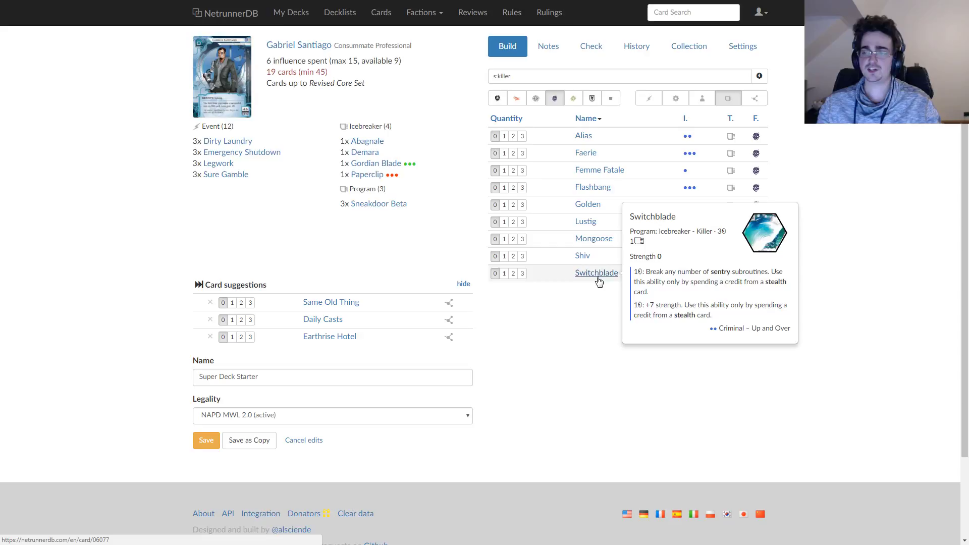
pyautogui.moveTo(586, 143)
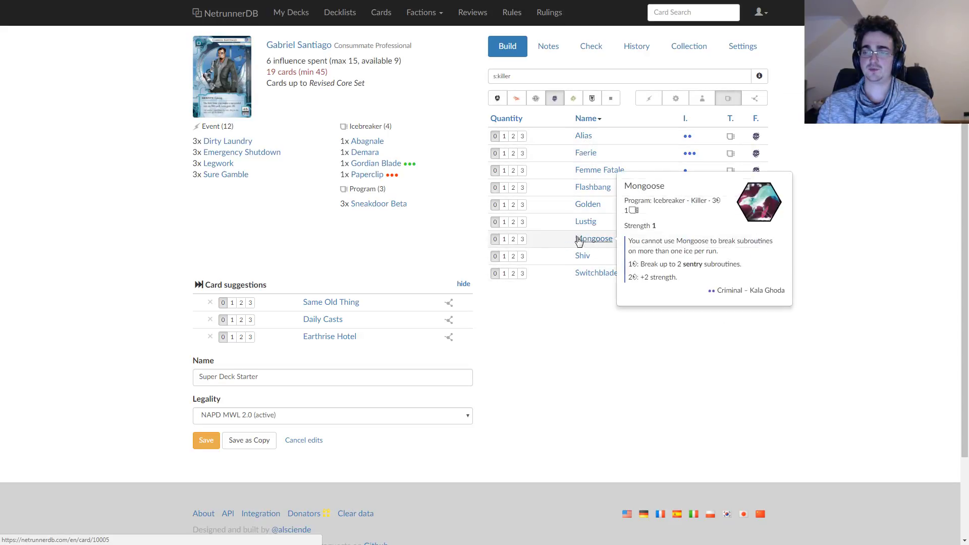
pyautogui.click(505, 239)
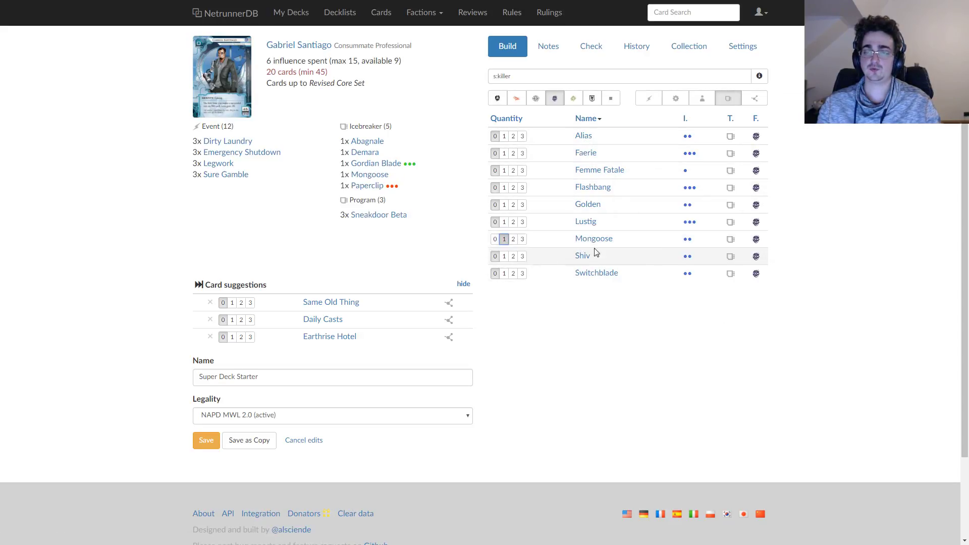
pyautogui.click(504, 172)
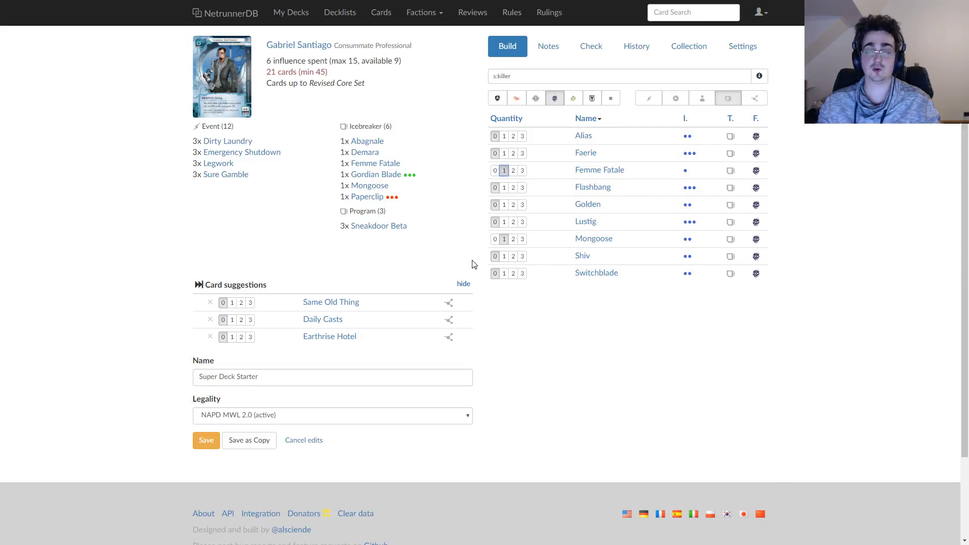
pyautogui.moveTo(587, 176)
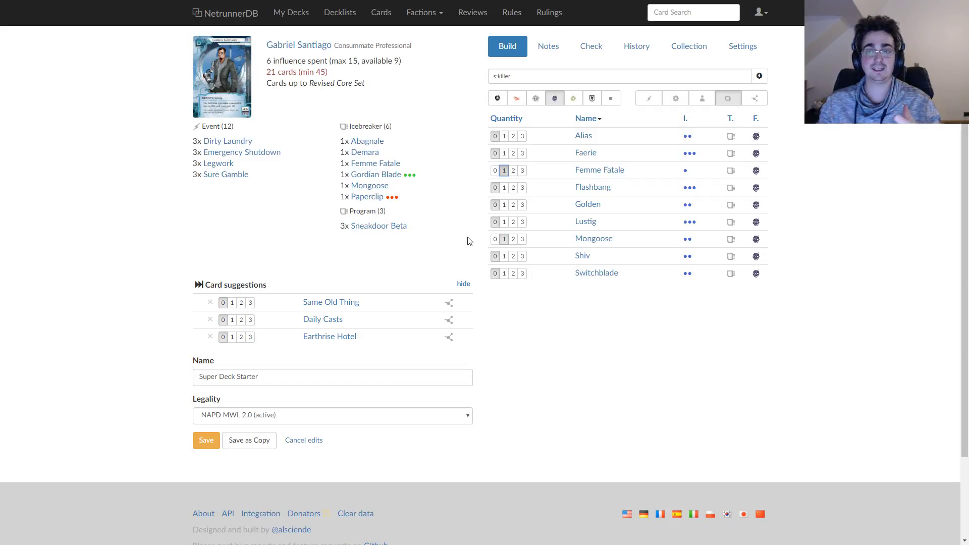
# Step: Filter the criminal programs with "s:ai" and read the card texts of Aumakua and Mammon
pyautogui.click(523, 77)
pyautogui.press('BackSpace')
pyautogui.press('BackSpace')
pyautogui.press('BackSpace')
pyautogui.press('BackSpace')
pyautogui.write('ai')
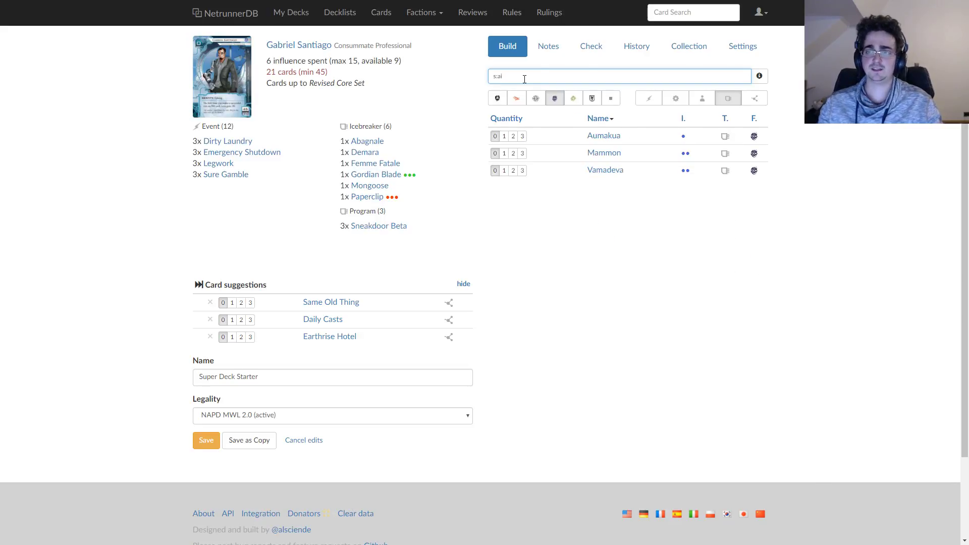
pyautogui.click(646, 227)
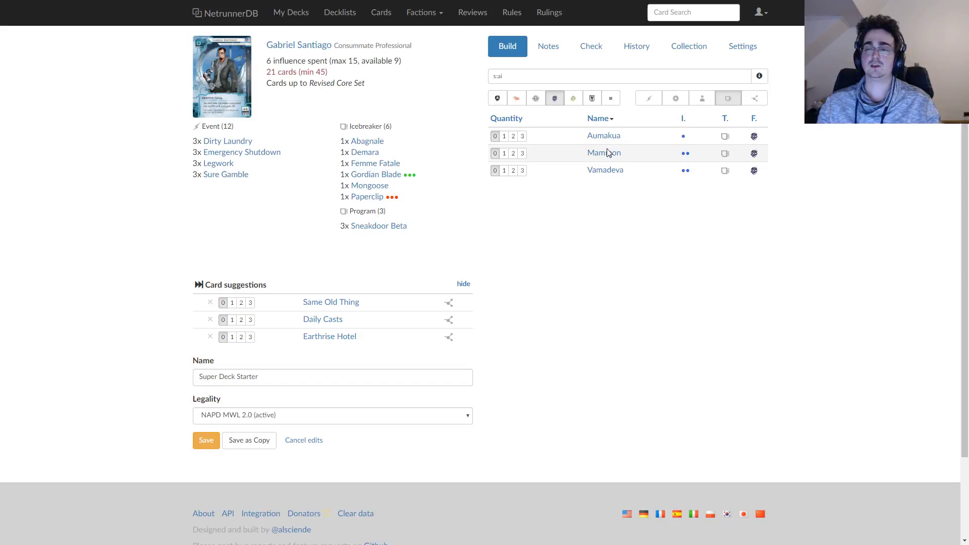
pyautogui.moveTo(607, 156)
pyautogui.moveTo(606, 137)
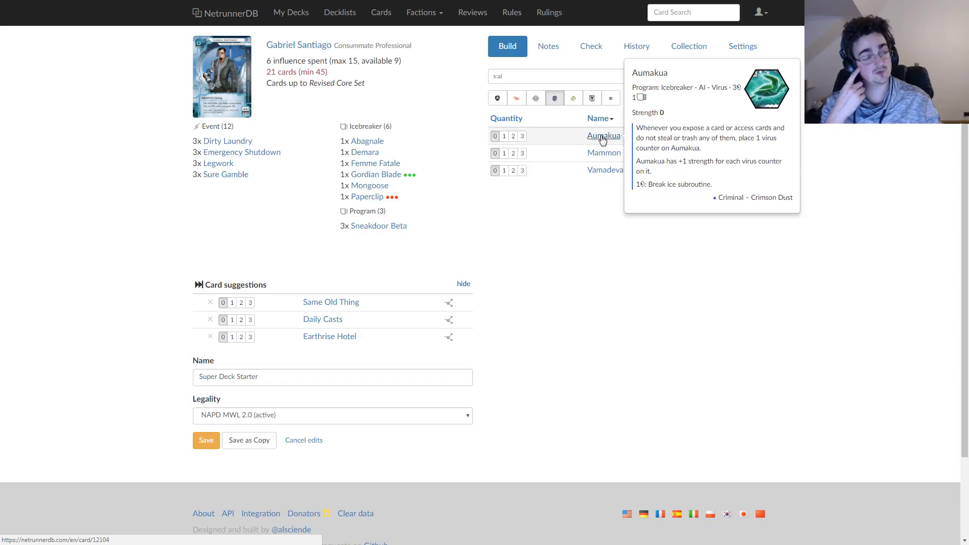
pyautogui.moveTo(603, 155)
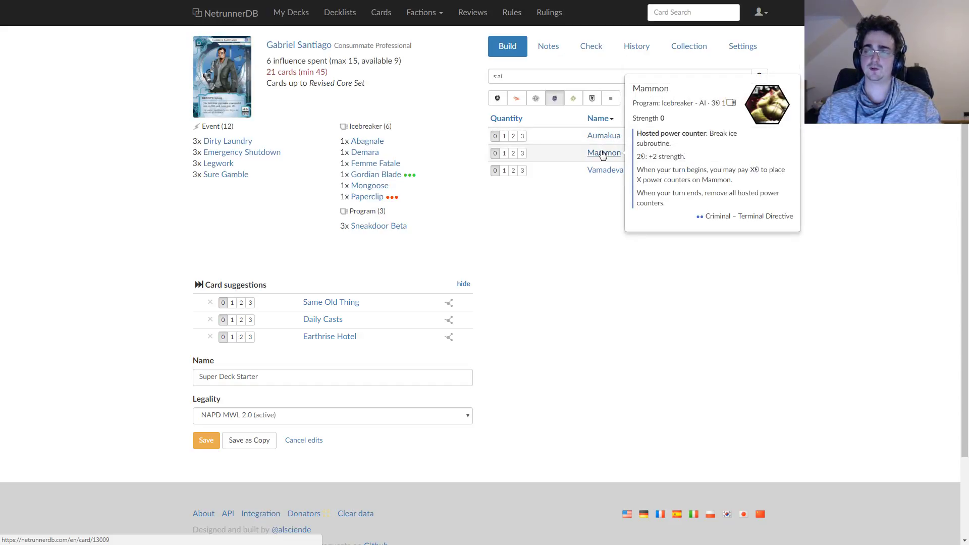
# Step: Switch the AI program list to neutral cards, examine Crypsis and Overmind, and return to criminal cards
pyautogui.click(554, 98)
pyautogui.click(611, 98)
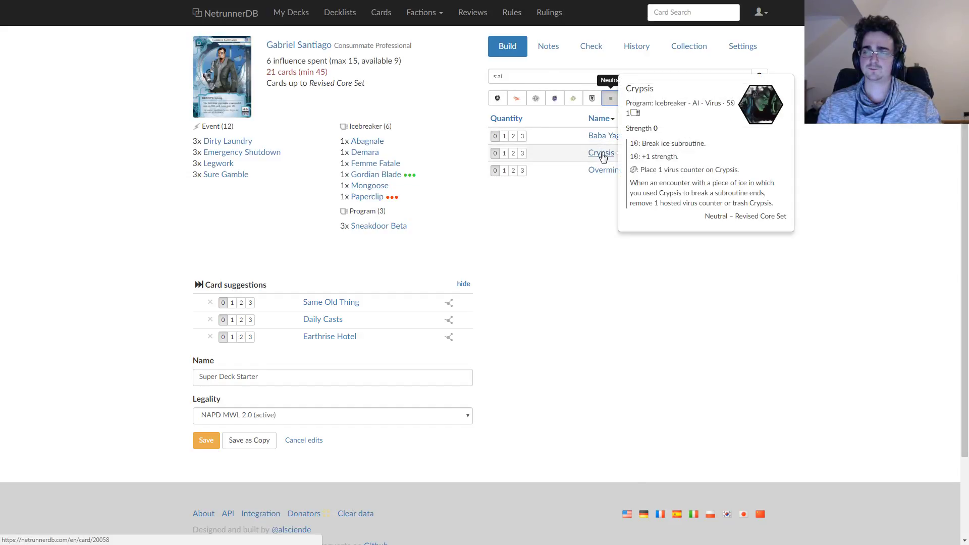
pyautogui.moveTo(605, 172)
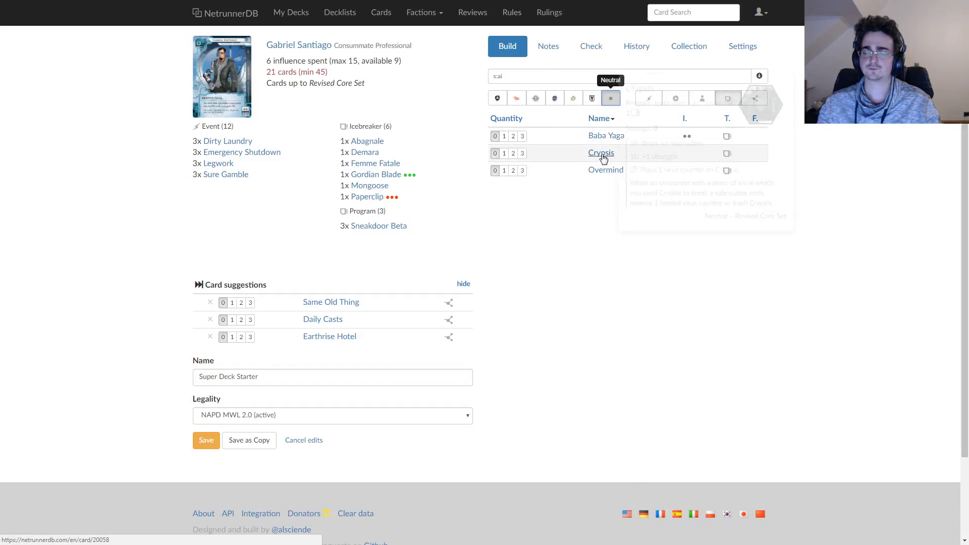
pyautogui.click(555, 98)
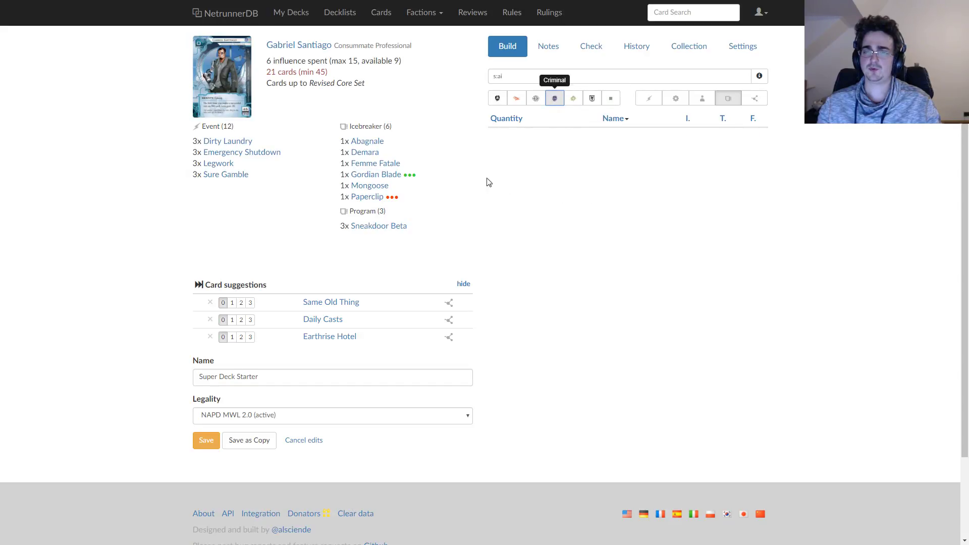
pyautogui.moveTo(387, 166)
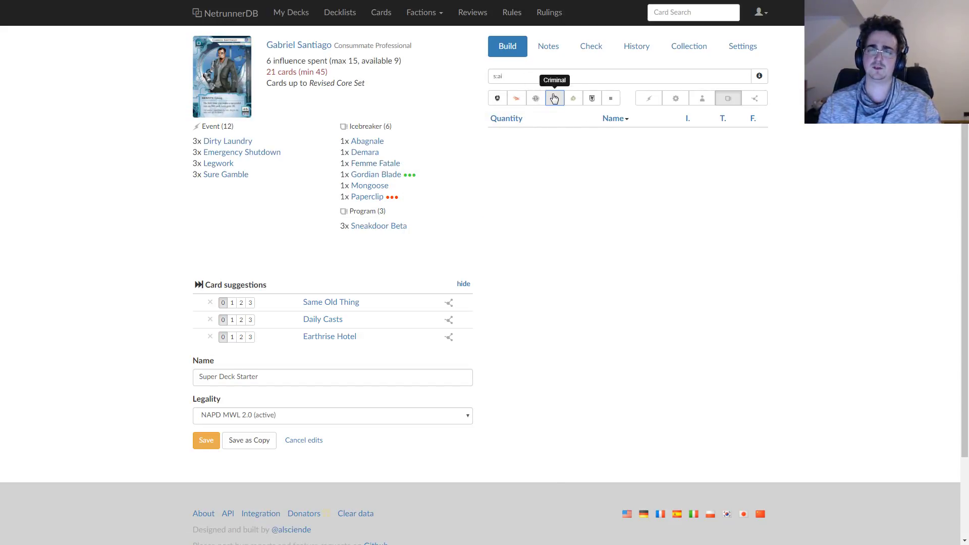
pyautogui.click(555, 100)
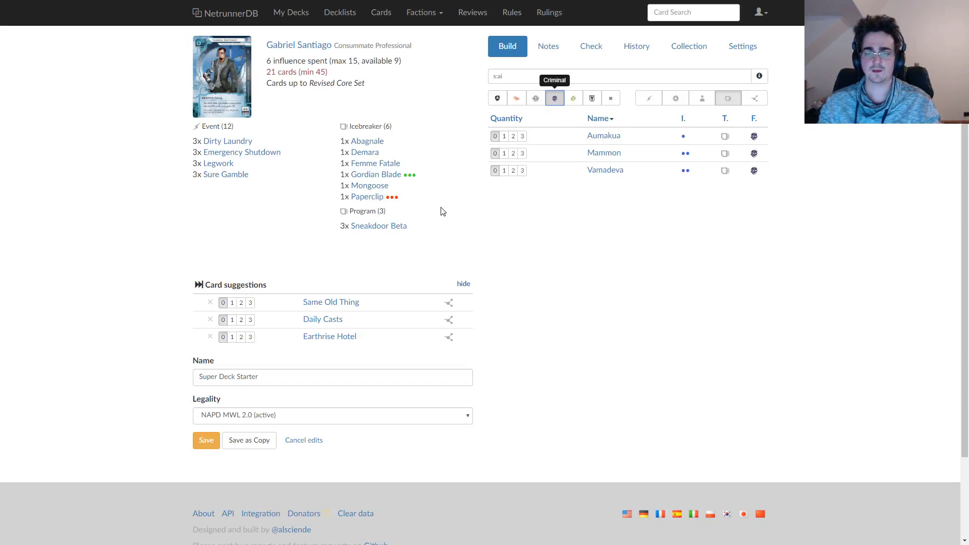
# Step: Clear the search text, list the criminal resources instead of programs, and look through the whole list
pyautogui.click(526, 79)
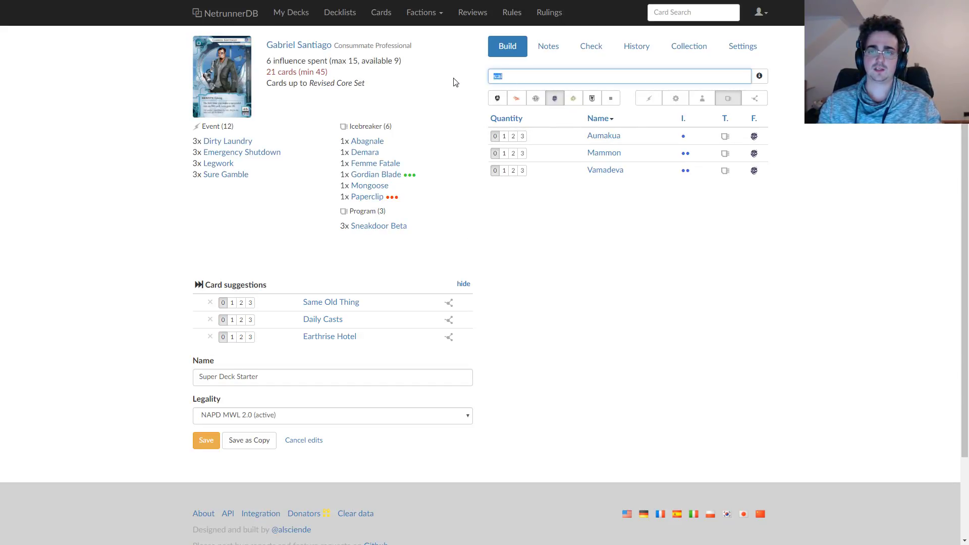
pyautogui.press('BackSpace')
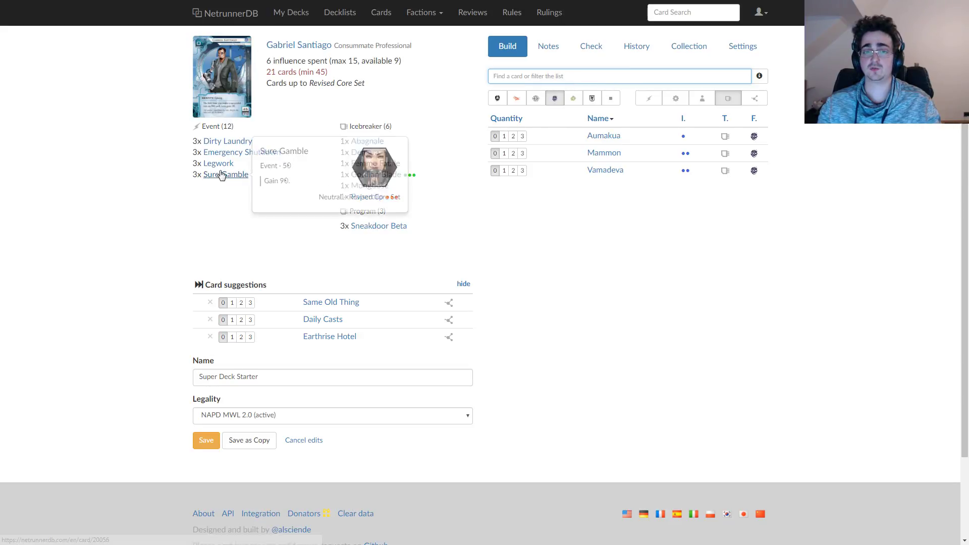
pyautogui.moveTo(230, 147)
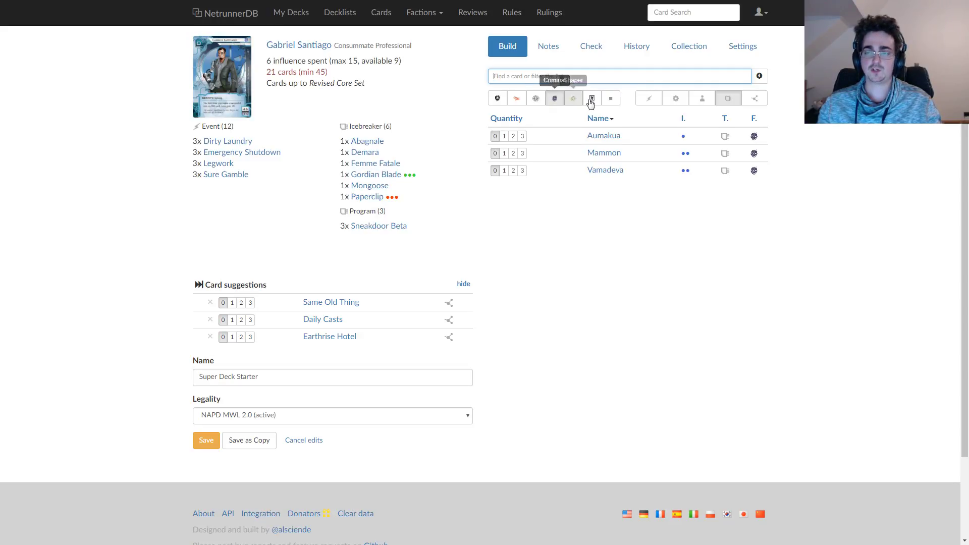
pyautogui.click(754, 104)
pyautogui.click(728, 98)
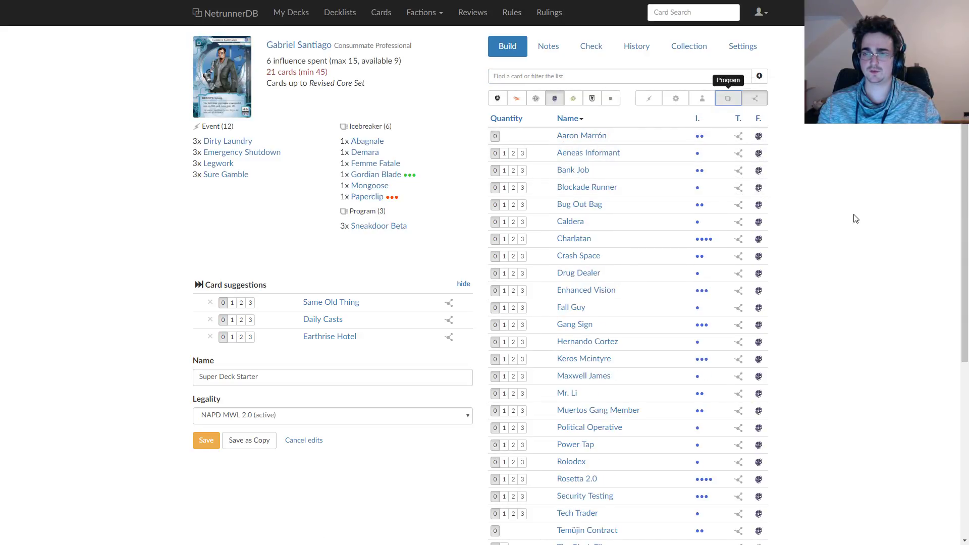
pyautogui.scroll(-1, 860, 219)
pyautogui.scroll(-1, 861, 219)
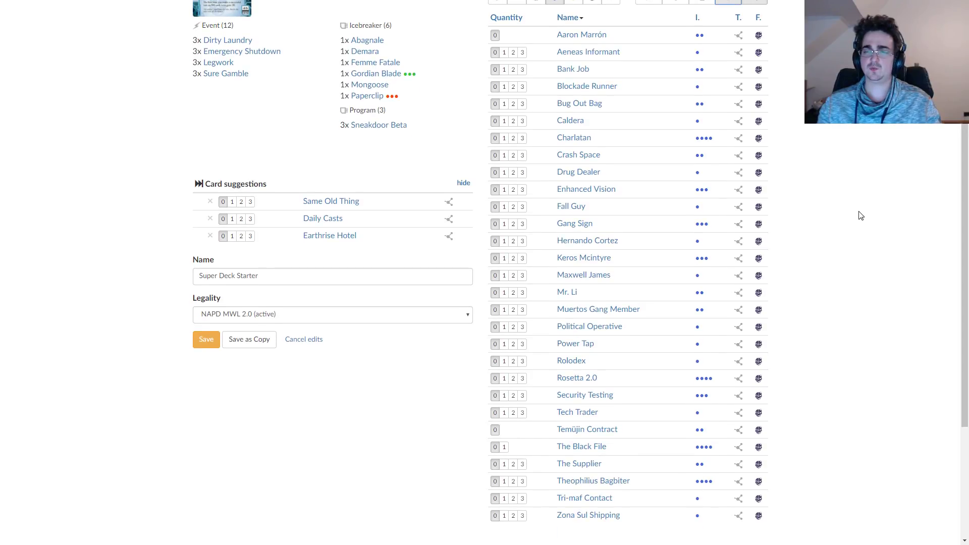
pyautogui.scroll(-1, 861, 216)
pyautogui.scroll(3, 860, 222)
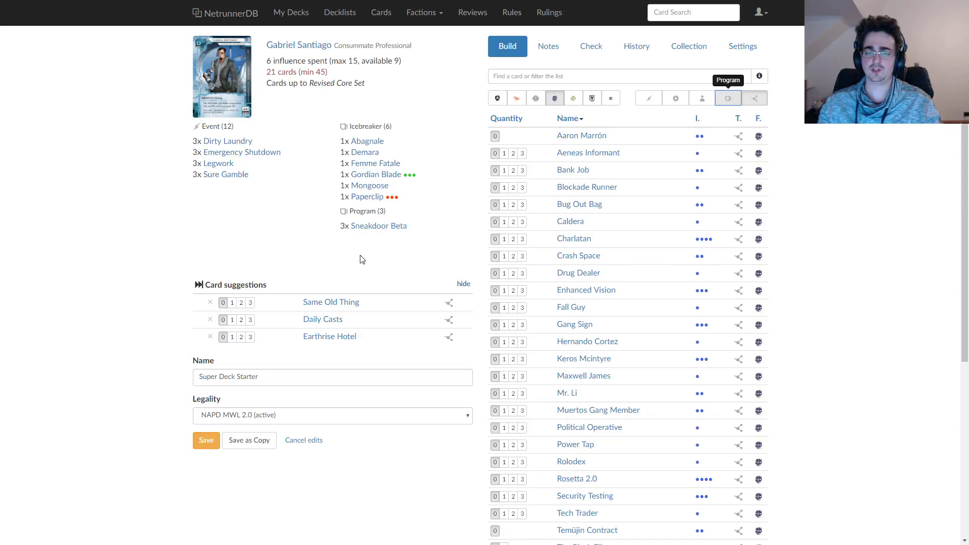
# Step: List the criminal events, read Career Fair, and add three copies of it to the deck
pyautogui.click(649, 98)
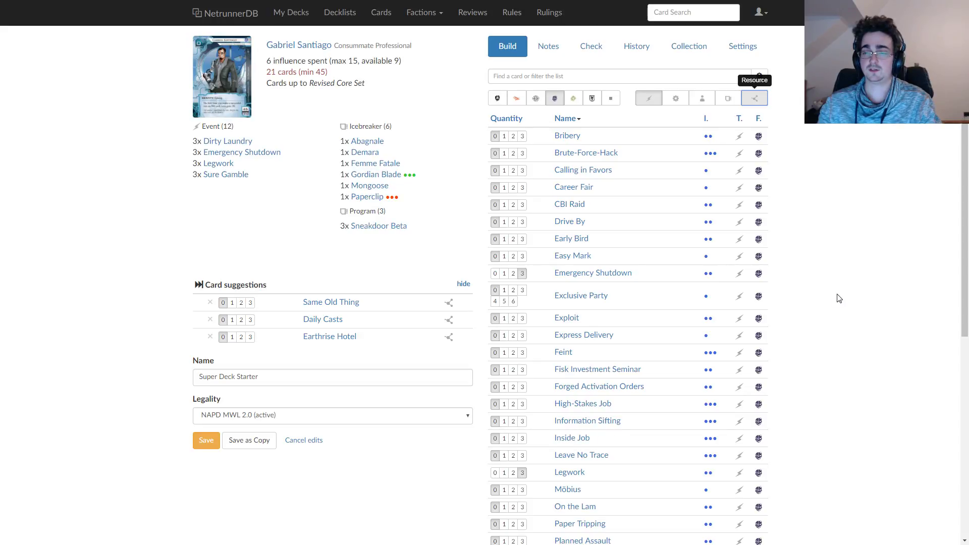
pyautogui.moveTo(581, 189)
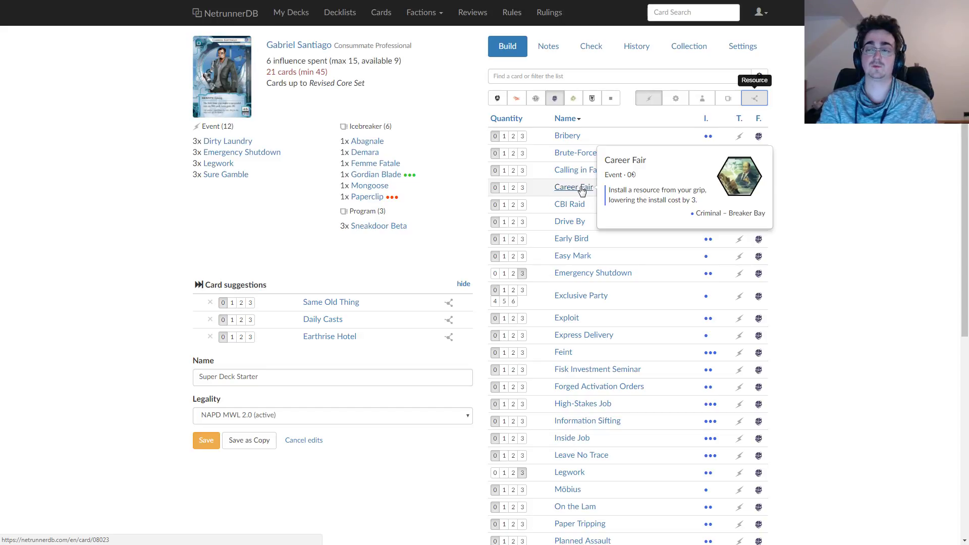
pyautogui.click(522, 187)
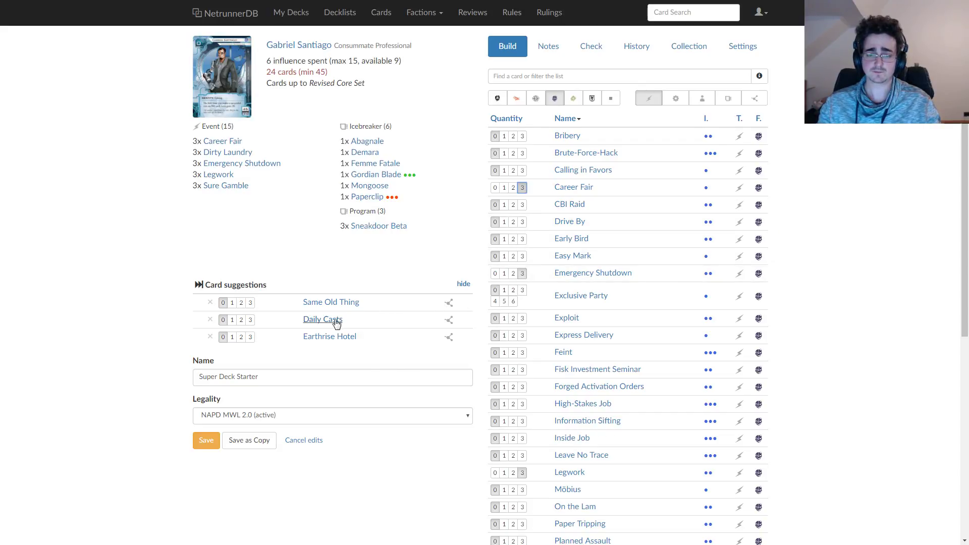
# Step: Add three copies each of the suggested cards Daily Casts and Earthrise Hotel to the deck
pyautogui.moveTo(334, 324)
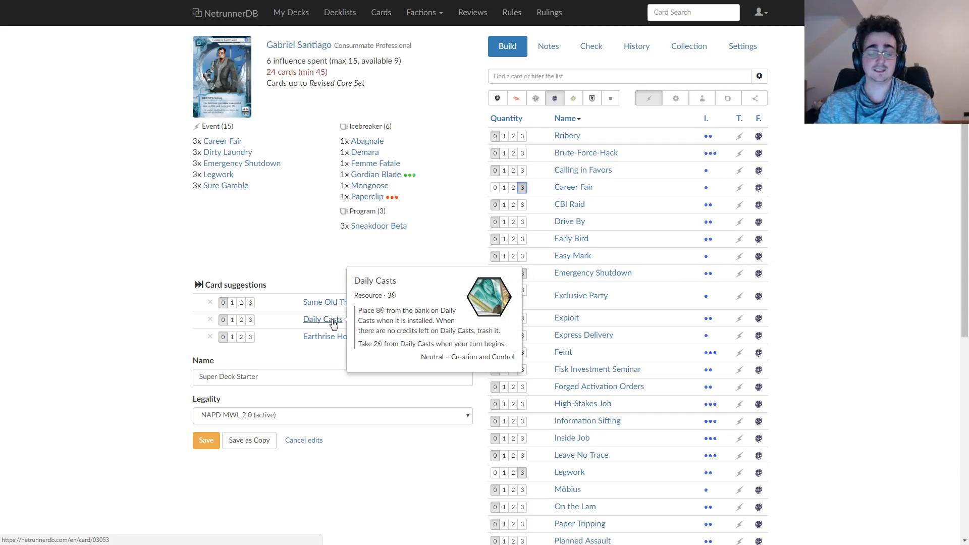
pyautogui.click(334, 323)
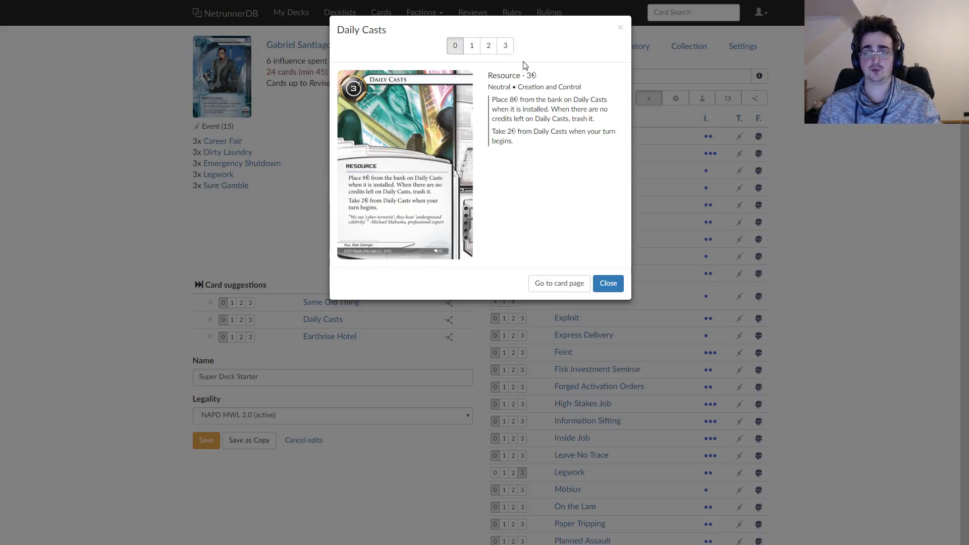
pyautogui.click(505, 46)
pyautogui.moveTo(312, 325)
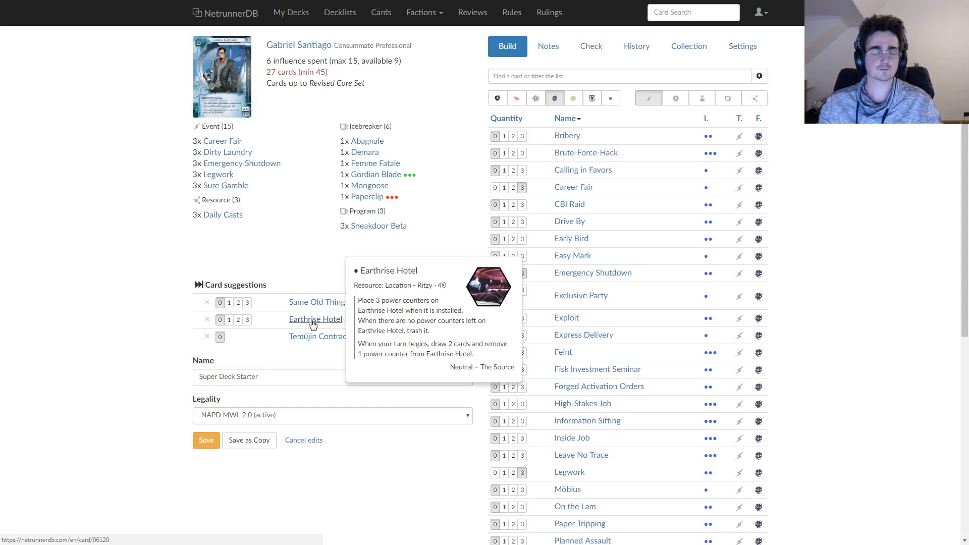
pyautogui.click(312, 325)
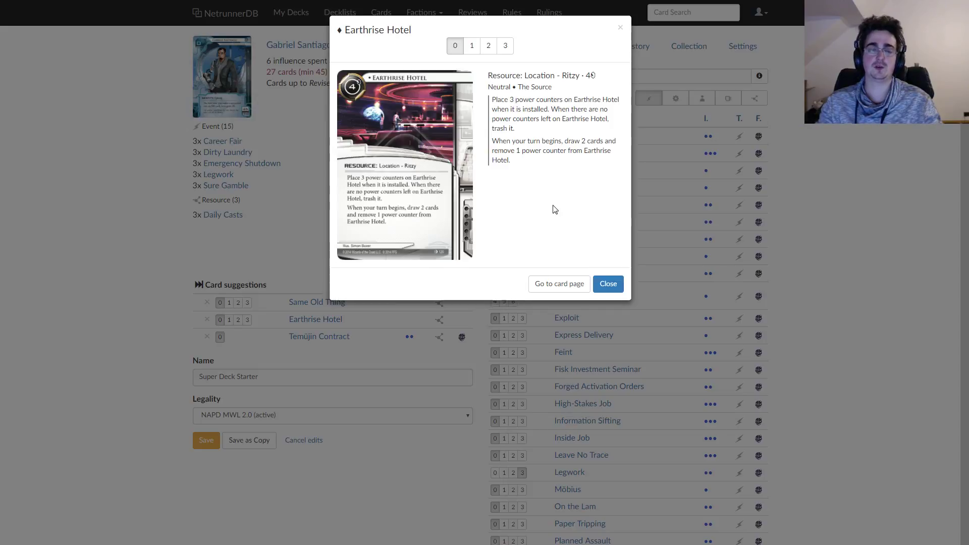
pyautogui.click(505, 45)
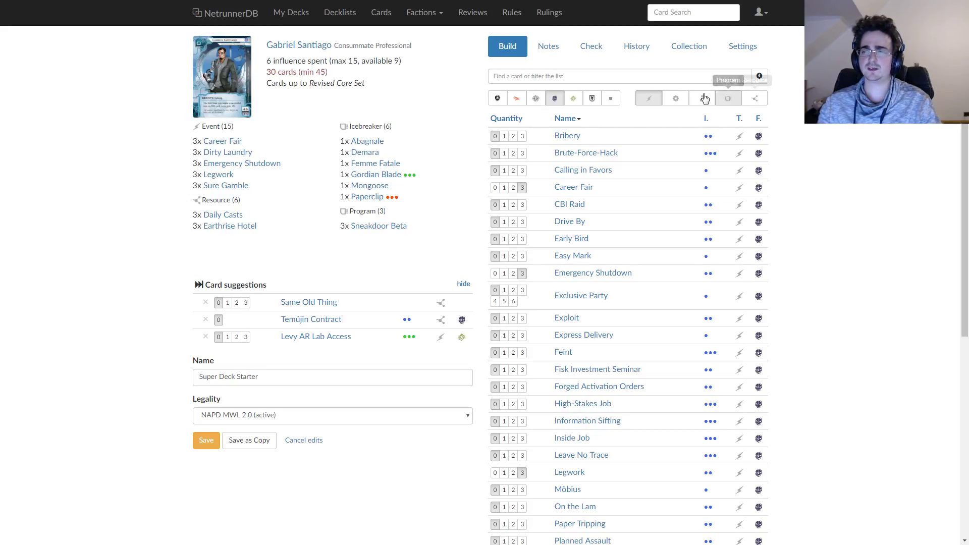
# Step: List the criminal resources and read card texts through the list, including Tri-maf Contact, Rosetta 2.0, Rolodex, Muertos Gang Member, Charlatan and Aeneas Informant
pyautogui.click(752, 103)
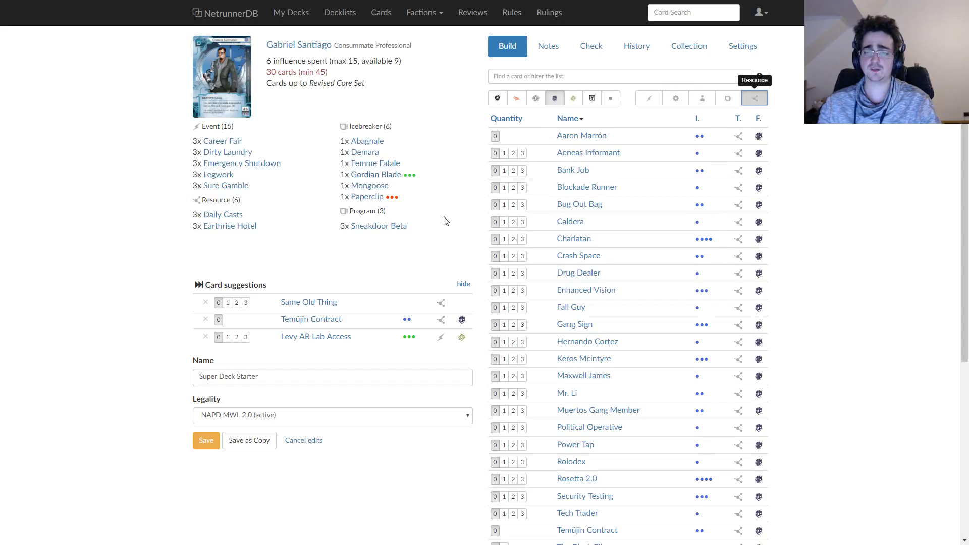
pyautogui.scroll(-1, 849, 303)
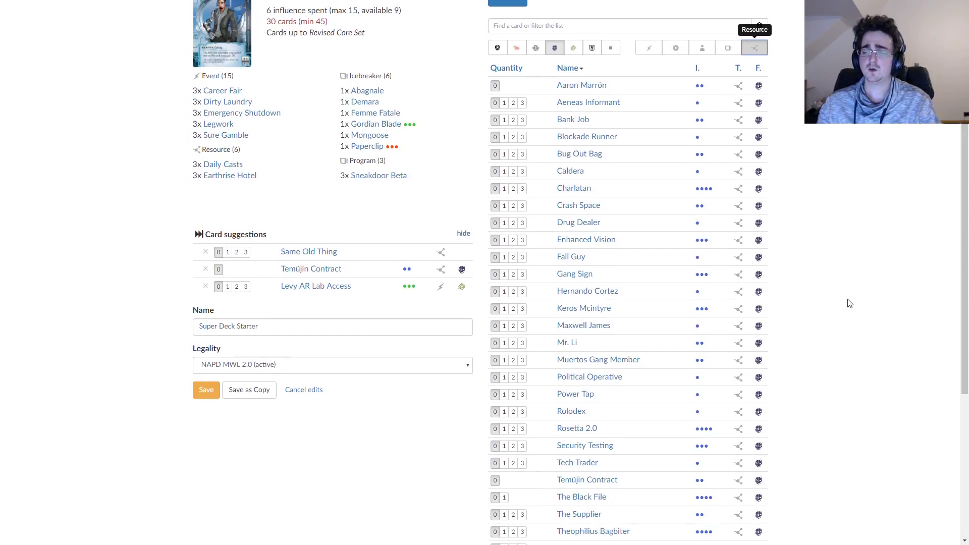
pyautogui.scroll(-2, 849, 303)
pyautogui.moveTo(576, 369)
pyautogui.moveTo(593, 427)
pyautogui.moveTo(589, 449)
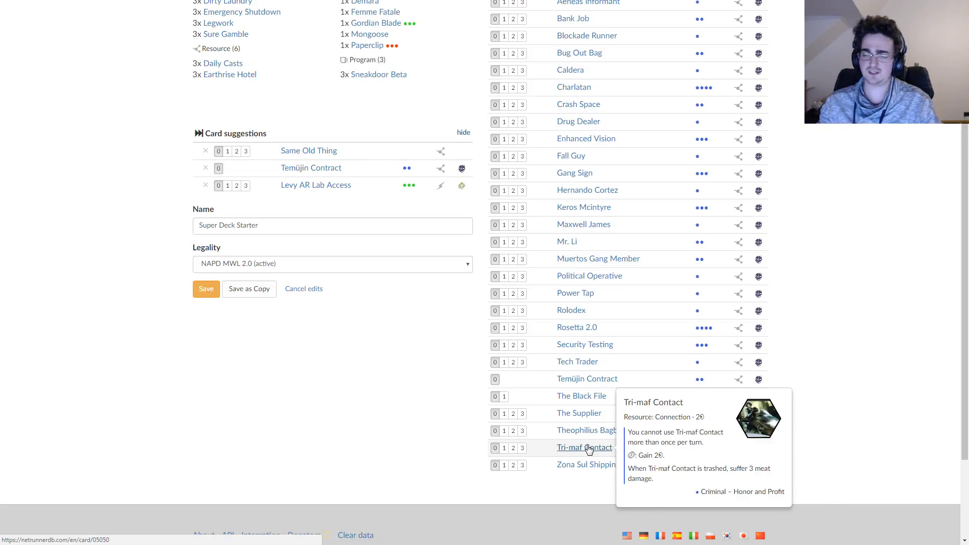
pyautogui.moveTo(585, 468)
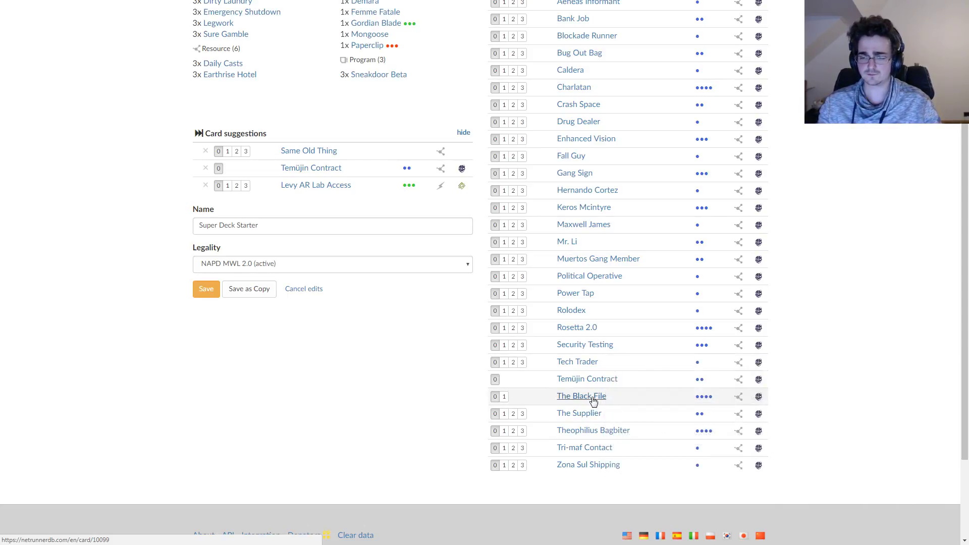
pyautogui.moveTo(584, 351)
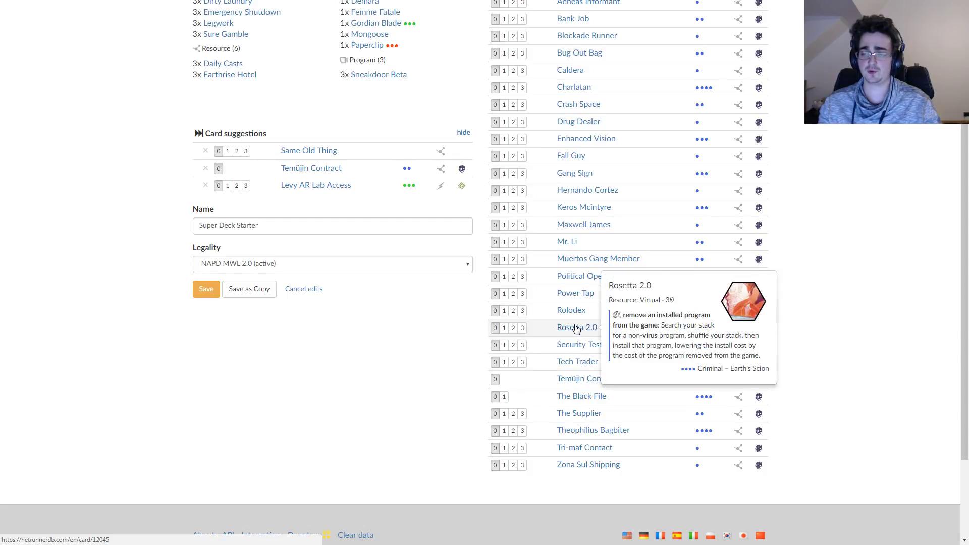
pyautogui.moveTo(579, 312)
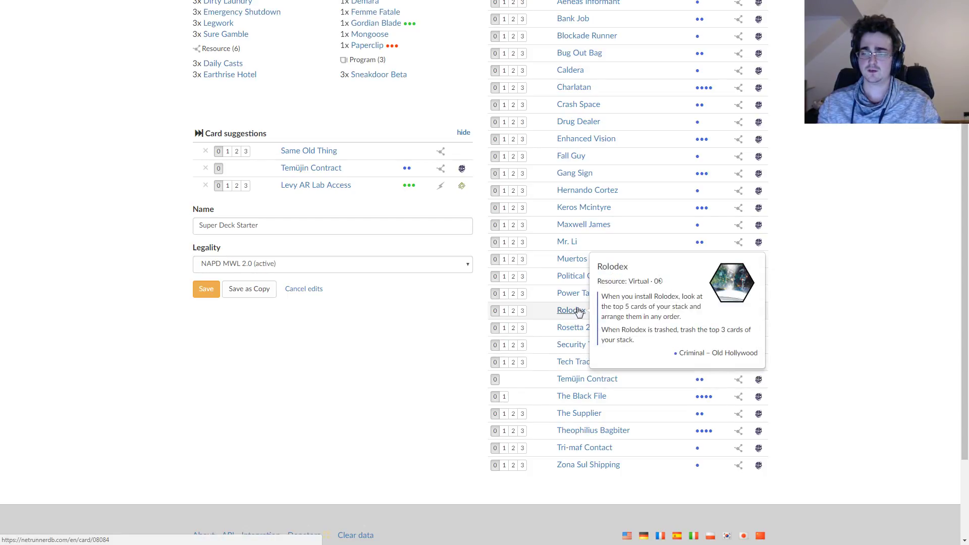
pyautogui.moveTo(579, 265)
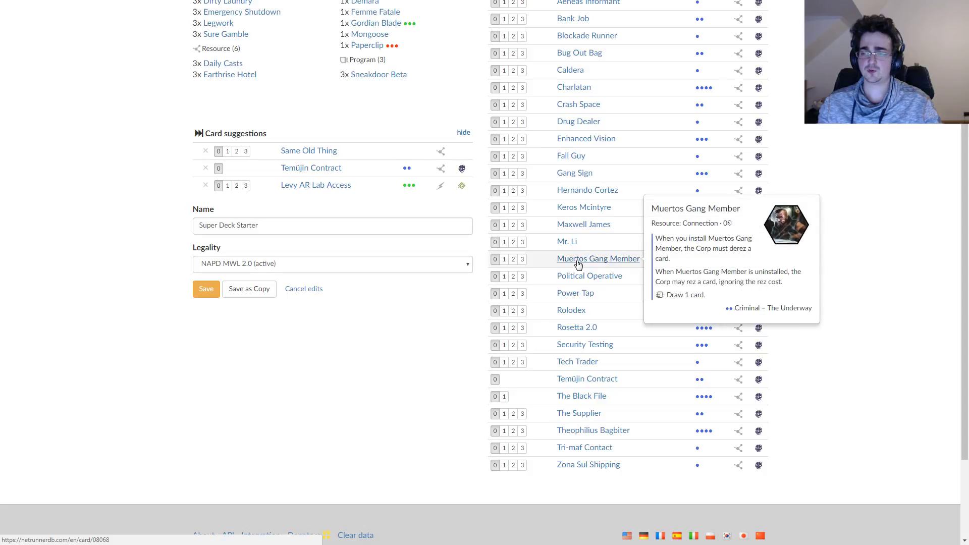
pyautogui.scroll(3, 594, 378)
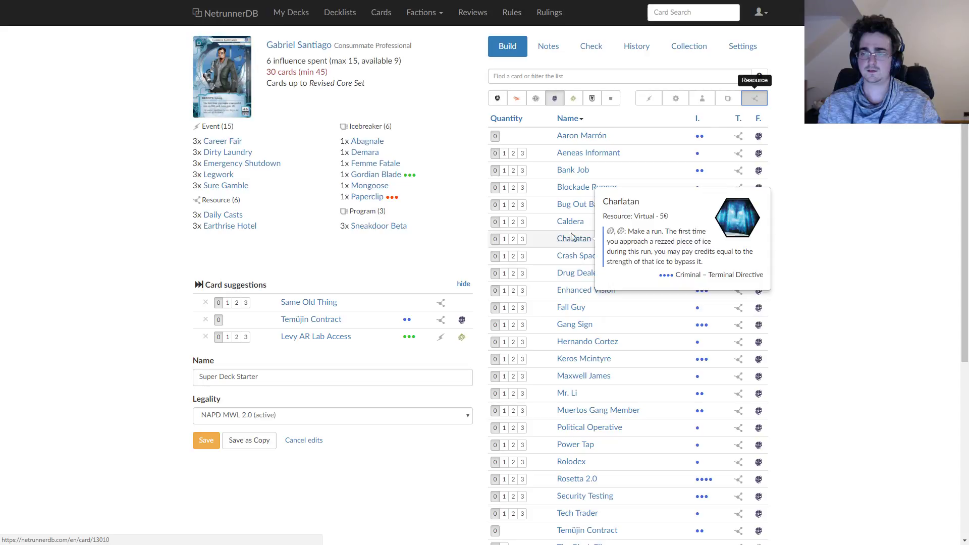
pyautogui.moveTo(574, 230)
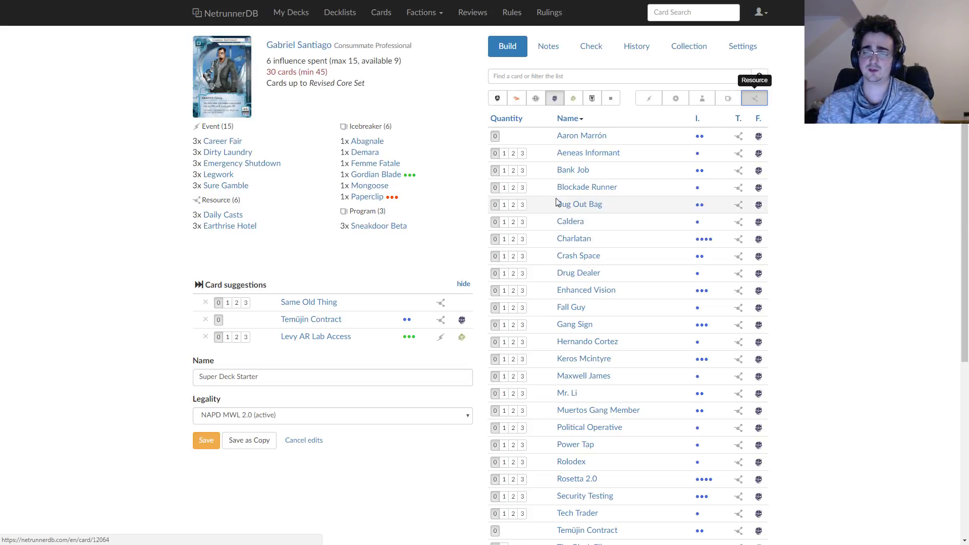
pyautogui.moveTo(574, 173)
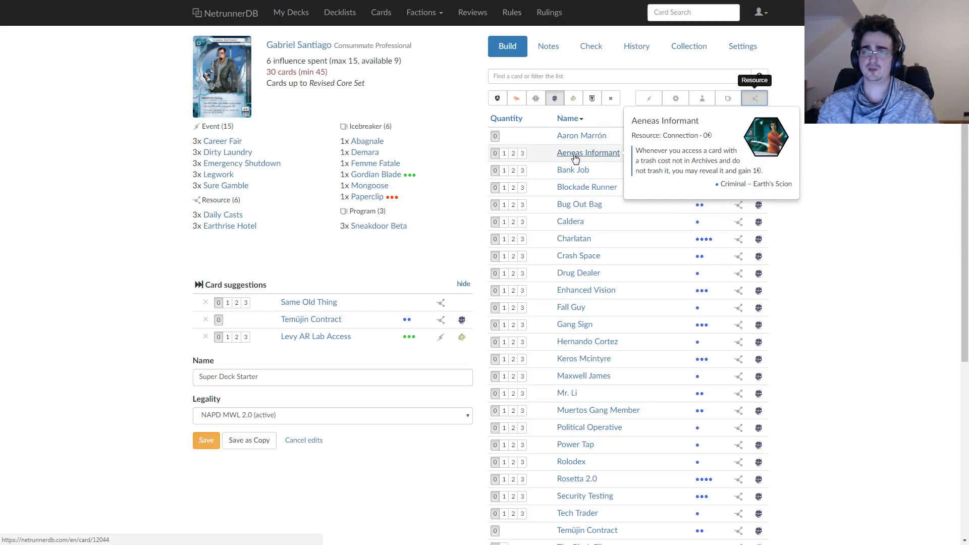
# Step: Switch the resource list to neutral cards and examine its first half, including Armitage Codebusting, Chatterjee University, Data Folding, Donut Taganes and First Responders
pyautogui.click(555, 98)
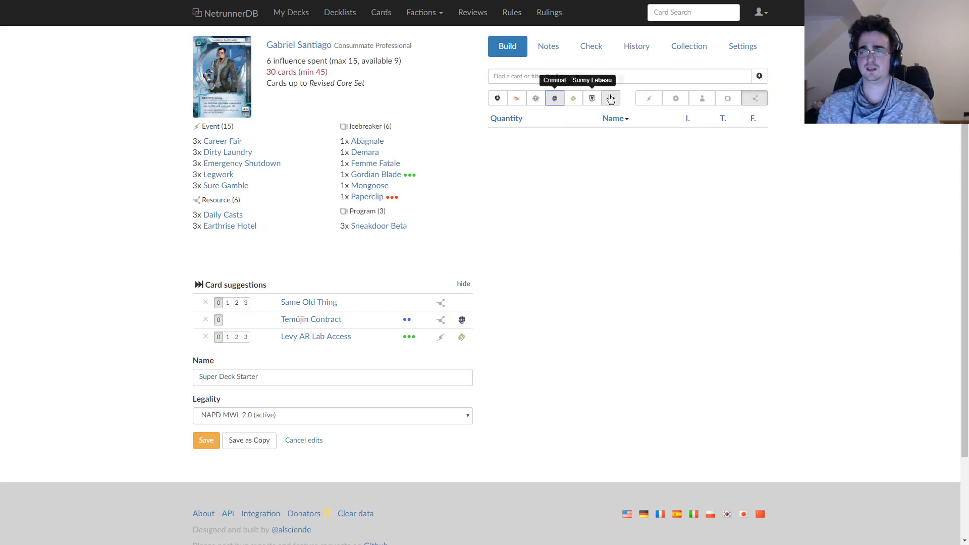
pyautogui.click(611, 98)
pyautogui.scroll(-1, 838, 273)
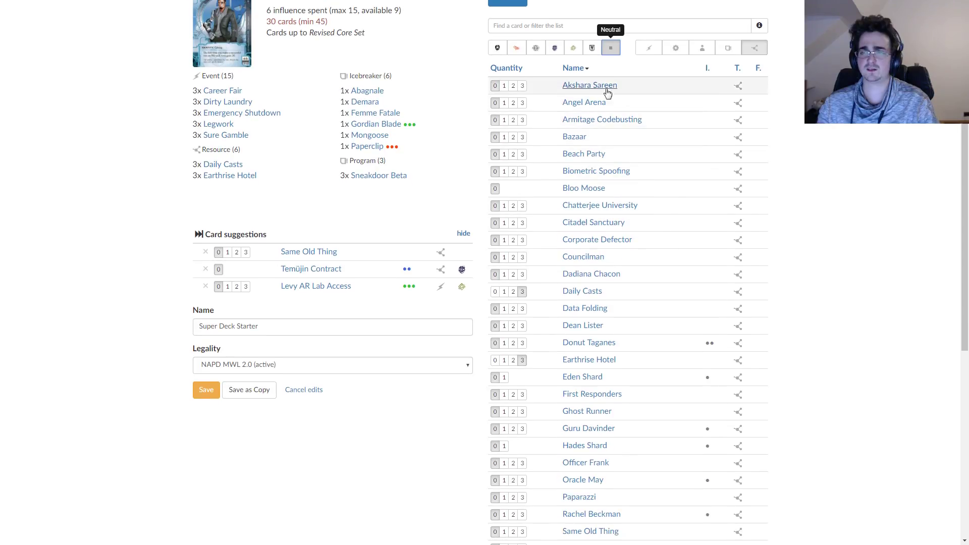
pyautogui.moveTo(590, 121)
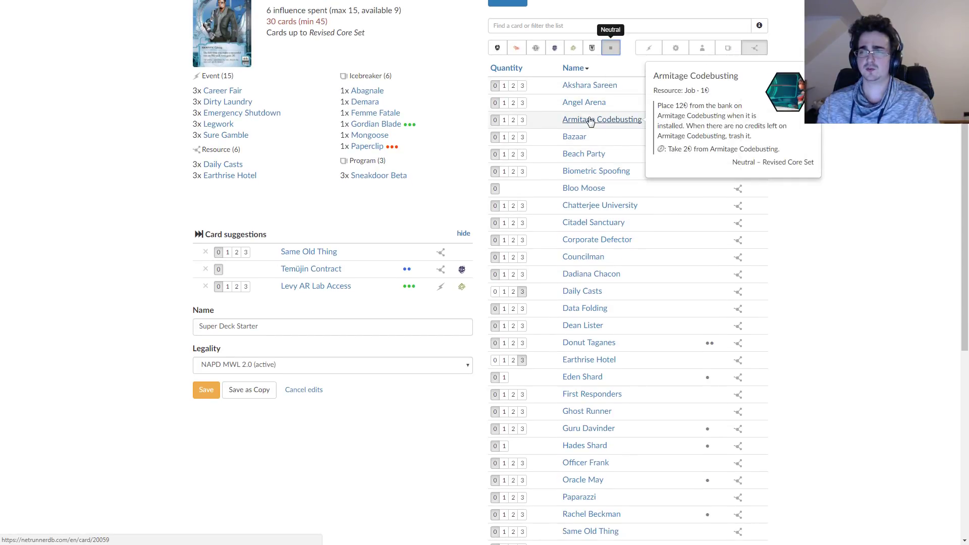
pyautogui.moveTo(579, 160)
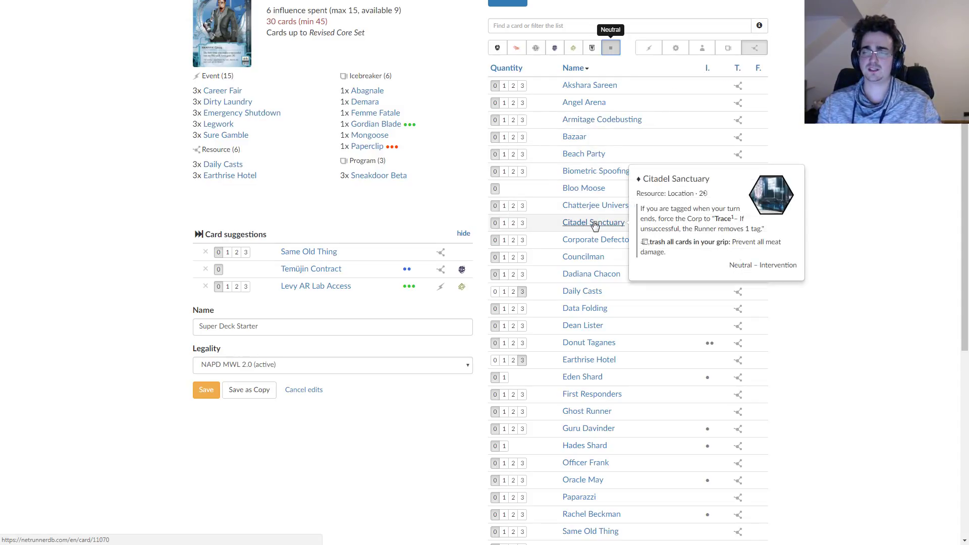
pyautogui.moveTo(588, 227)
pyautogui.moveTo(585, 211)
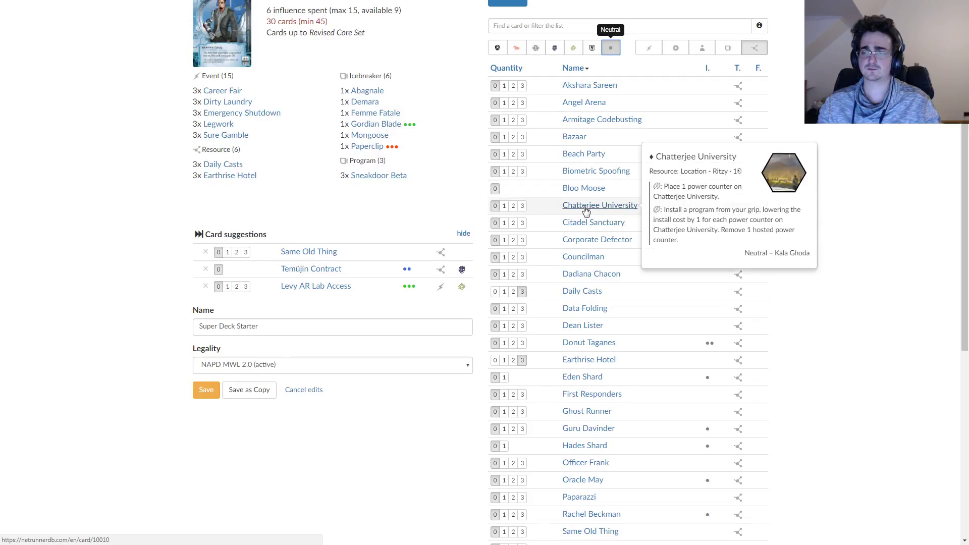
pyautogui.moveTo(584, 260)
pyautogui.moveTo(586, 278)
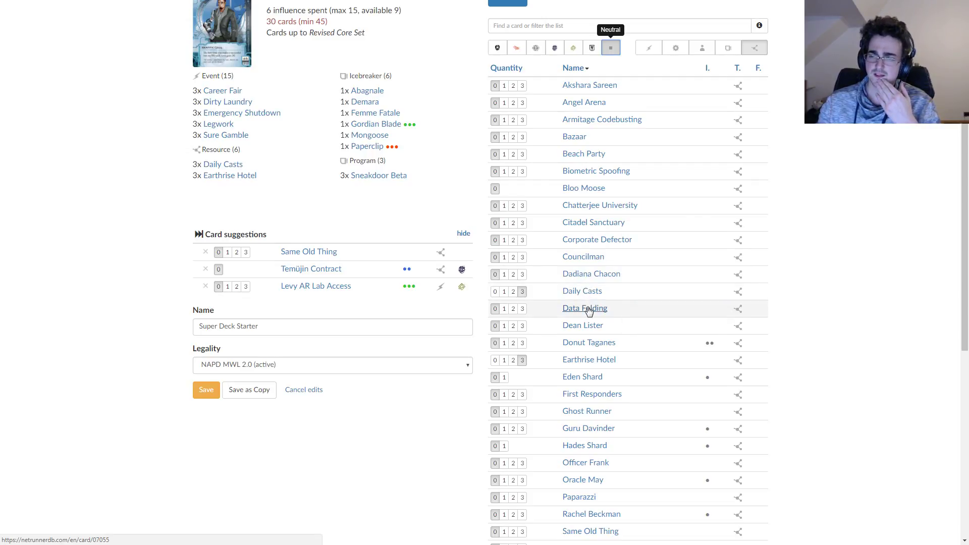
pyautogui.moveTo(589, 313)
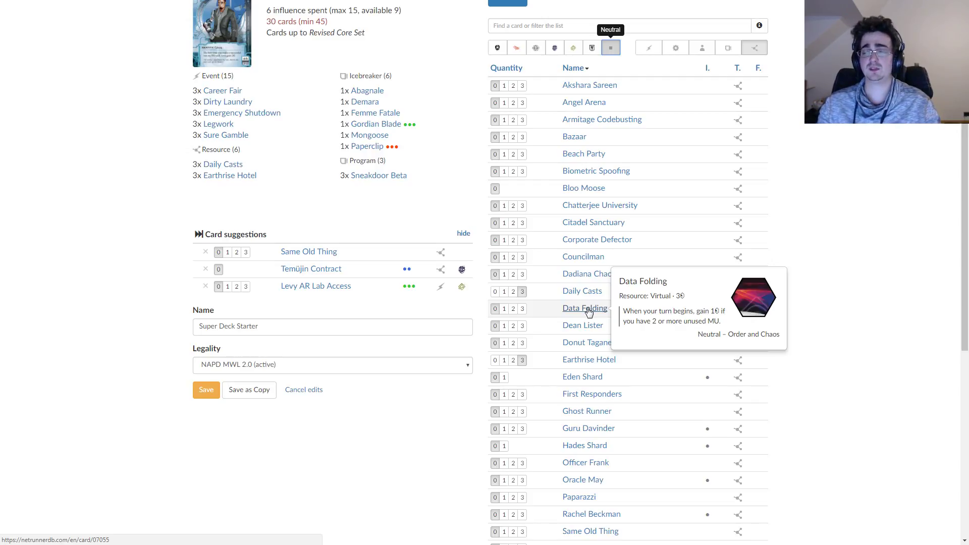
pyautogui.scroll(1, 589, 328)
pyautogui.scroll(-1, 589, 328)
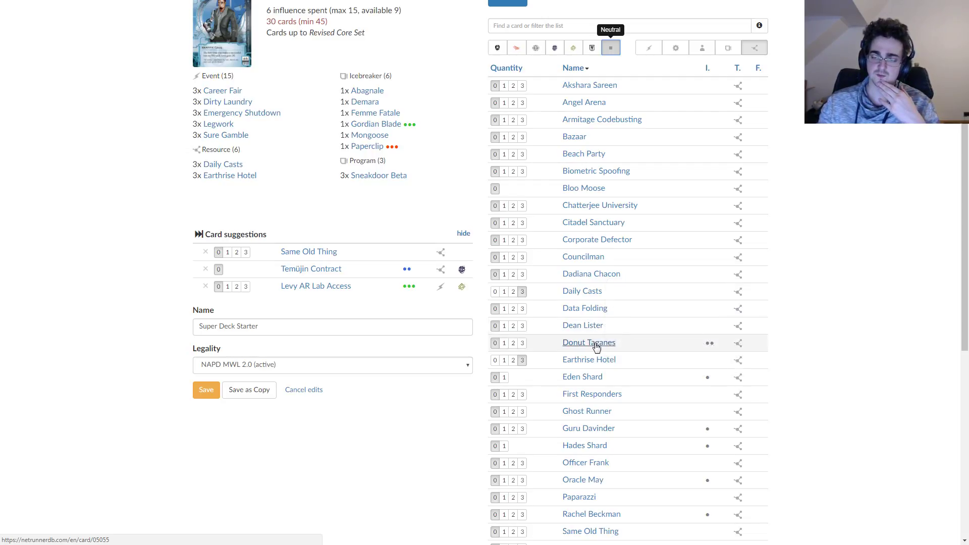
pyautogui.moveTo(596, 349)
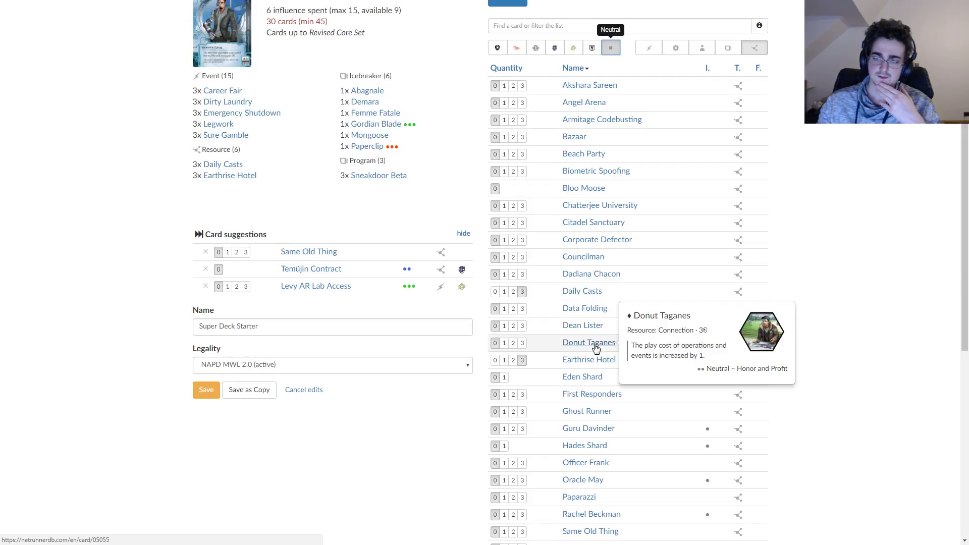
pyautogui.moveTo(591, 396)
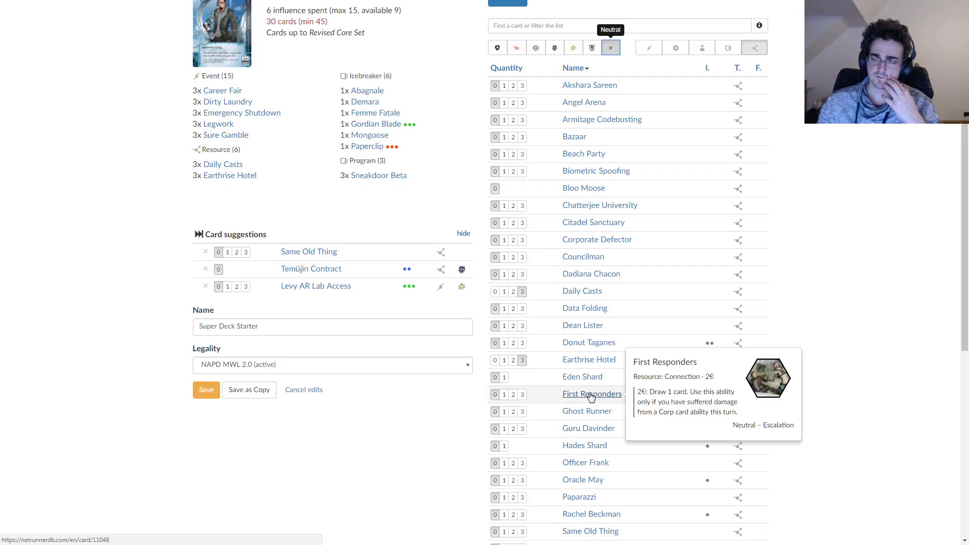
# Step: Examine the remaining neutral resources, including Ghost Runner, Symmetrical Visage, Underworld Contact and Same Old Thing
pyautogui.scroll(-2, 671, 396)
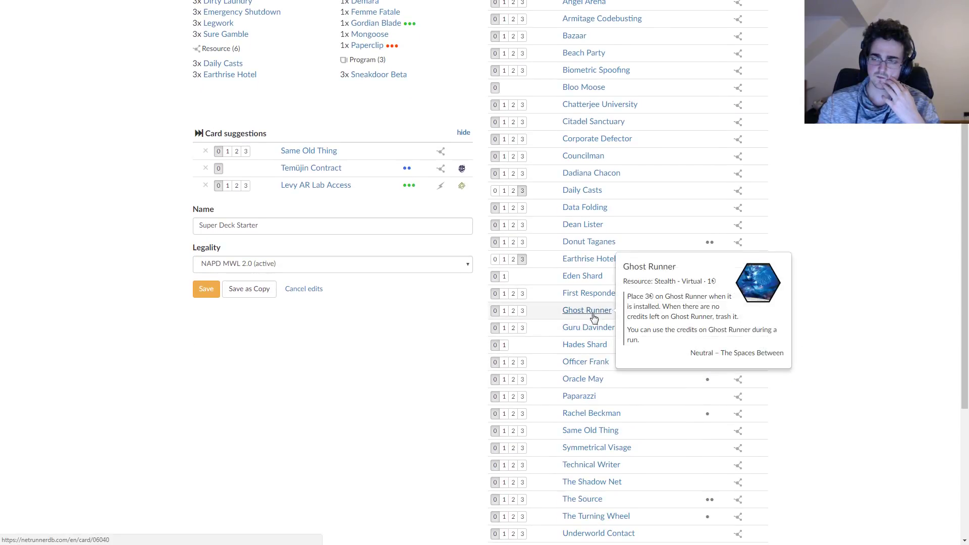
pyautogui.scroll(-1, 642, 363)
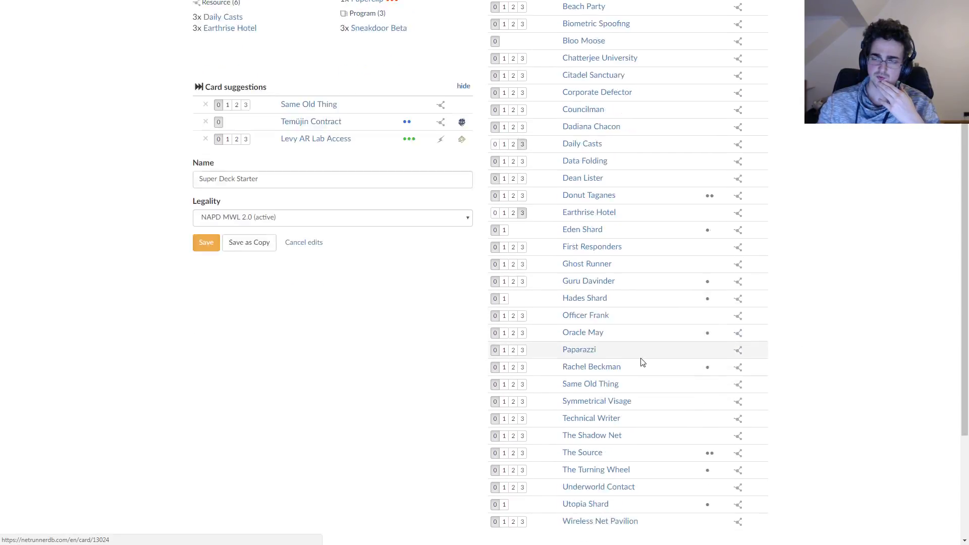
pyautogui.scroll(-1, 642, 363)
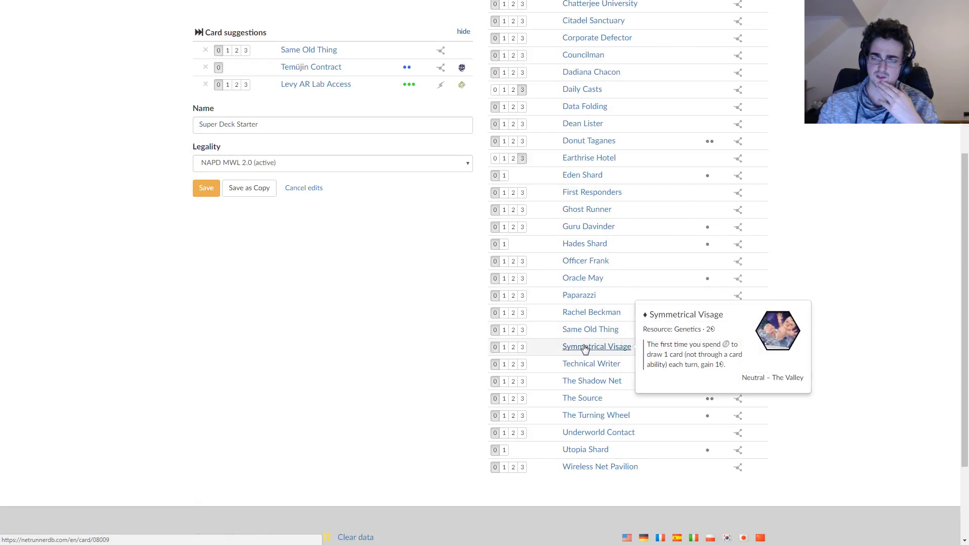
pyautogui.moveTo(587, 367)
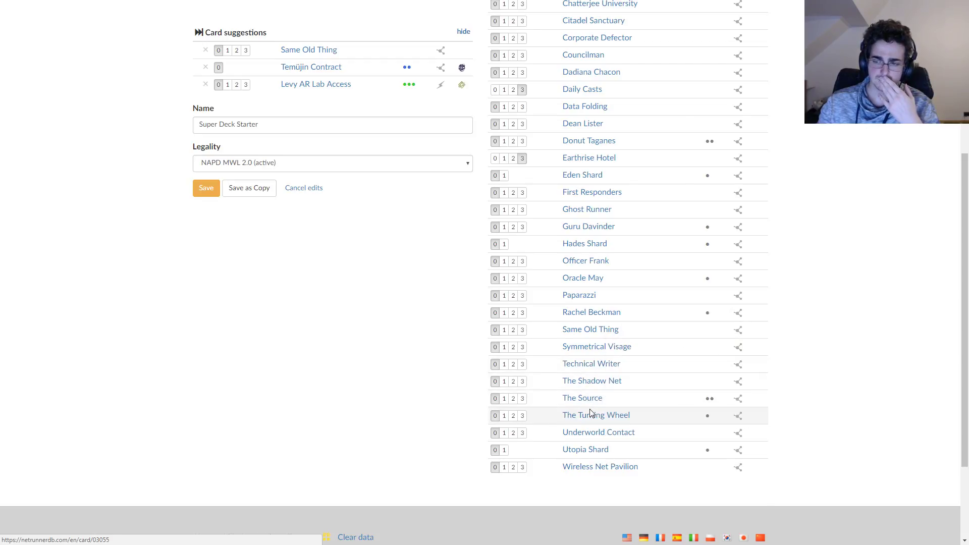
pyautogui.moveTo(593, 435)
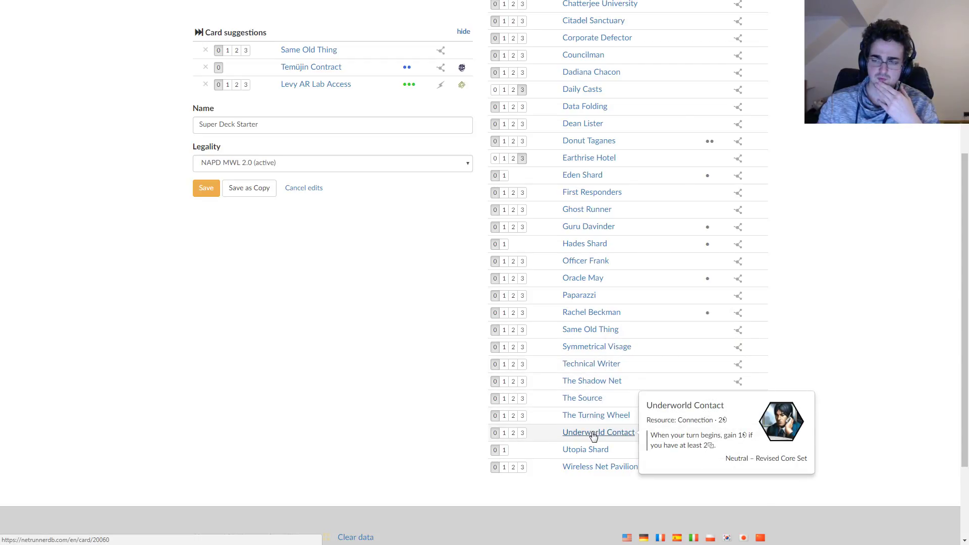
pyautogui.moveTo(589, 470)
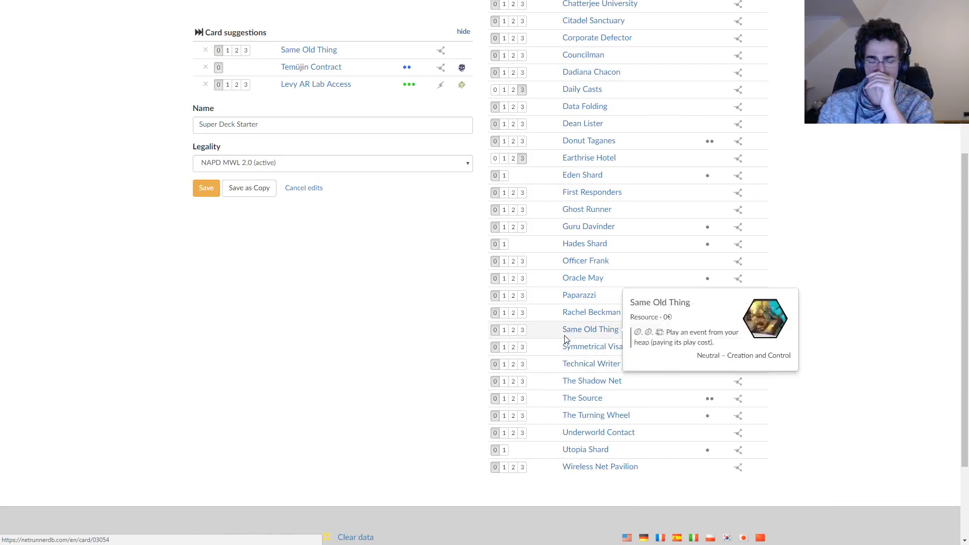
pyautogui.scroll(3, 507, 351)
pyautogui.scroll(2, 507, 351)
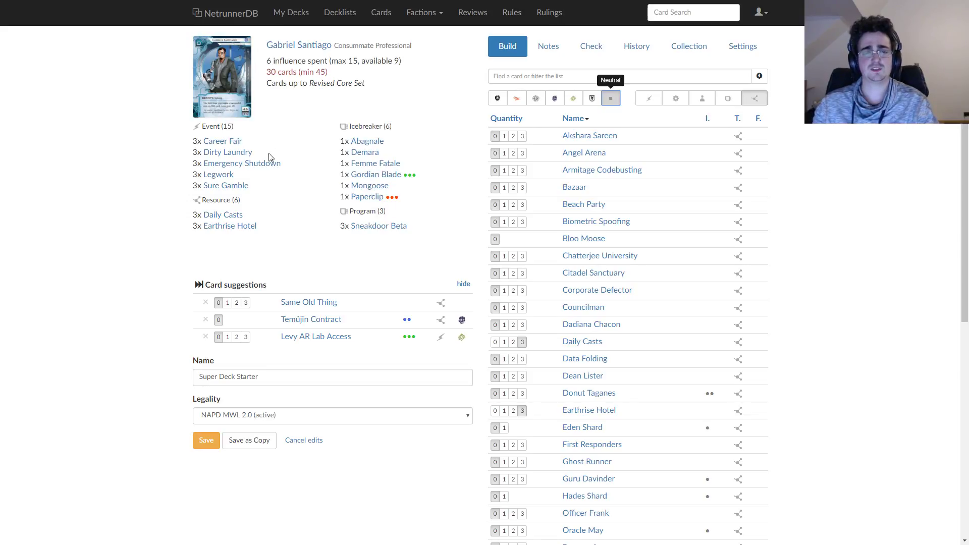
# Step: List the criminal events instead of the neutral resources and add three copies of Forged Activation Orders to the deck
pyautogui.click(611, 98)
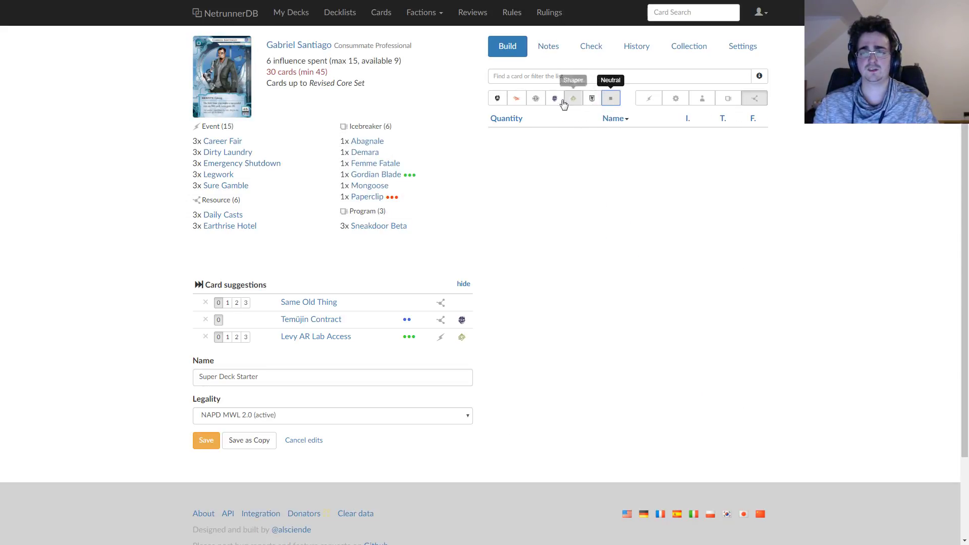
pyautogui.click(555, 98)
pyautogui.click(754, 98)
pyautogui.click(648, 98)
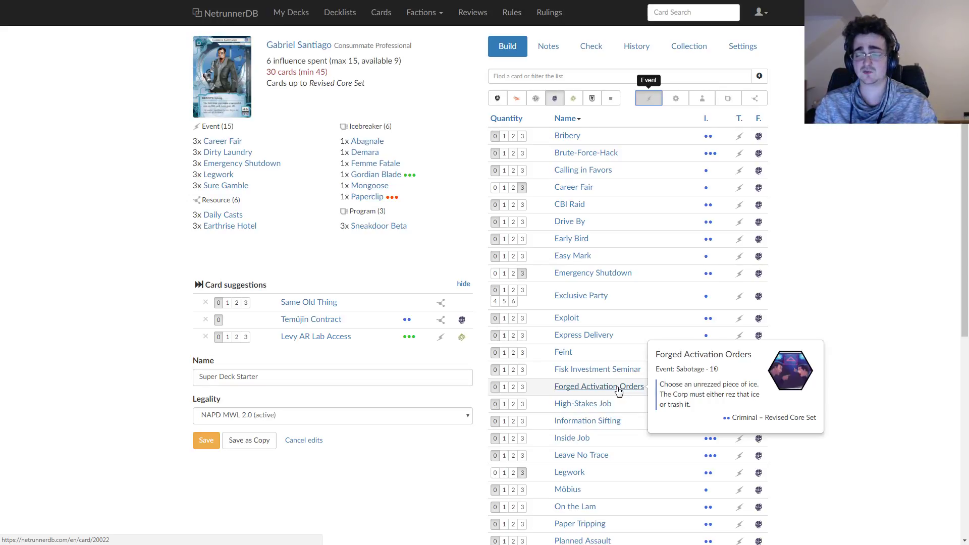
pyautogui.click(522, 387)
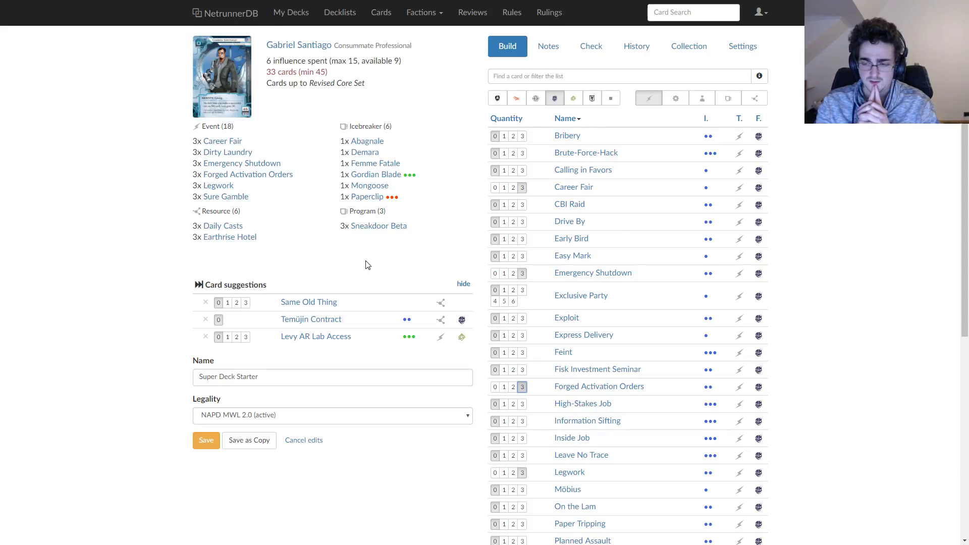
# Step: Find the card Mining Accident by searching for "mining", read it, and add three copies to the deck
pyautogui.click(527, 79)
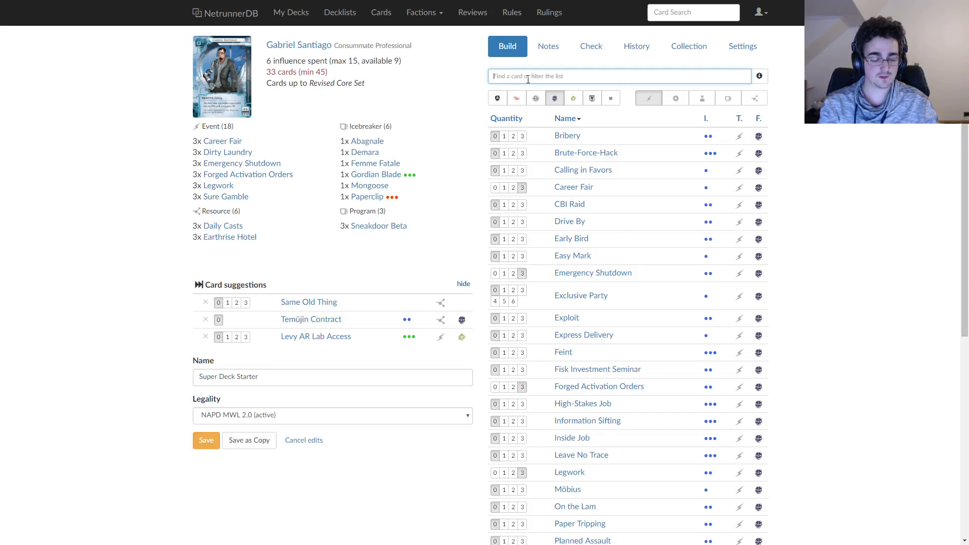
pyautogui.write('mining')
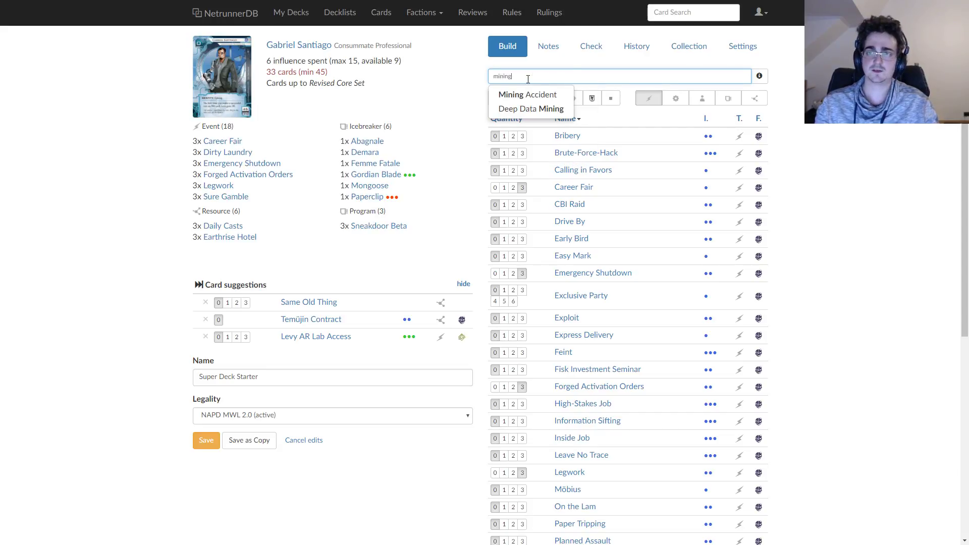
pyautogui.click(535, 92)
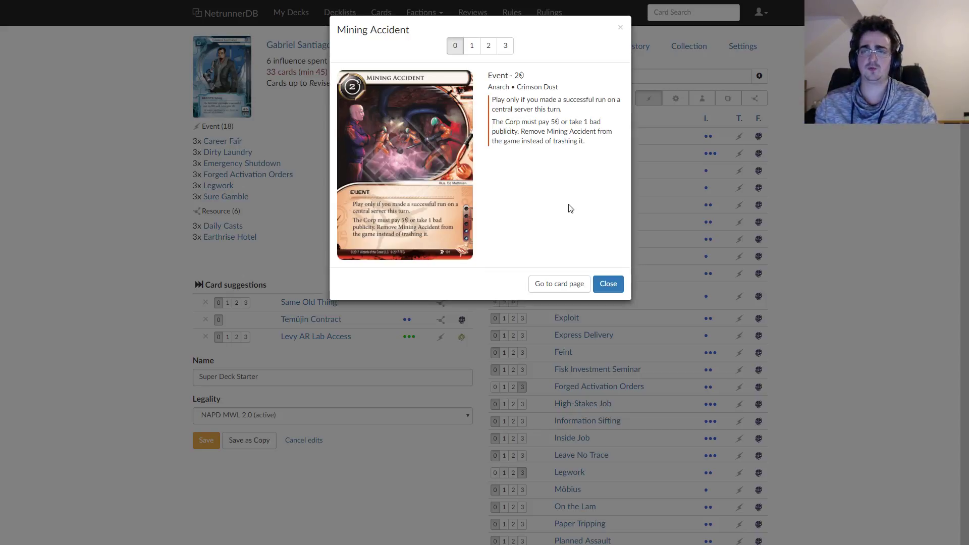
pyautogui.click(505, 45)
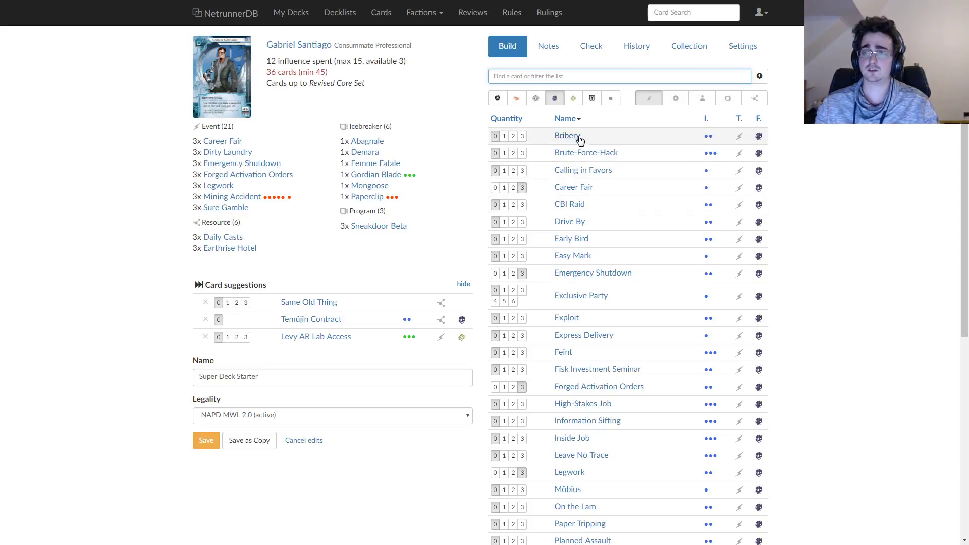
# Step: Switch the card list from criminal events to shaper resources and look through it
pyautogui.click(555, 98)
pyautogui.click(574, 98)
pyautogui.click(751, 101)
pyautogui.click(648, 98)
pyautogui.scroll(-2, 838, 249)
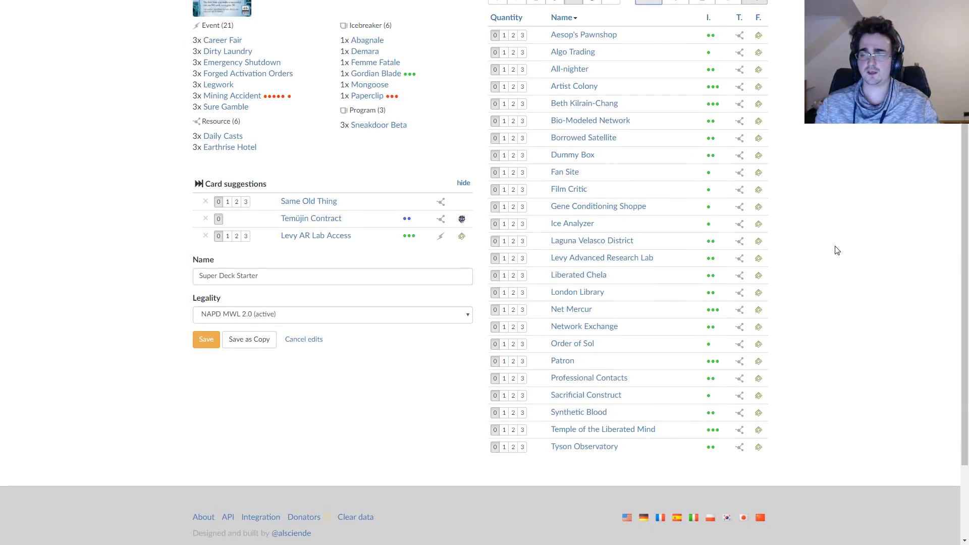
# Step: Read the shaper resource Film Critic and add three copies of it to the deck
pyautogui.click(578, 191)
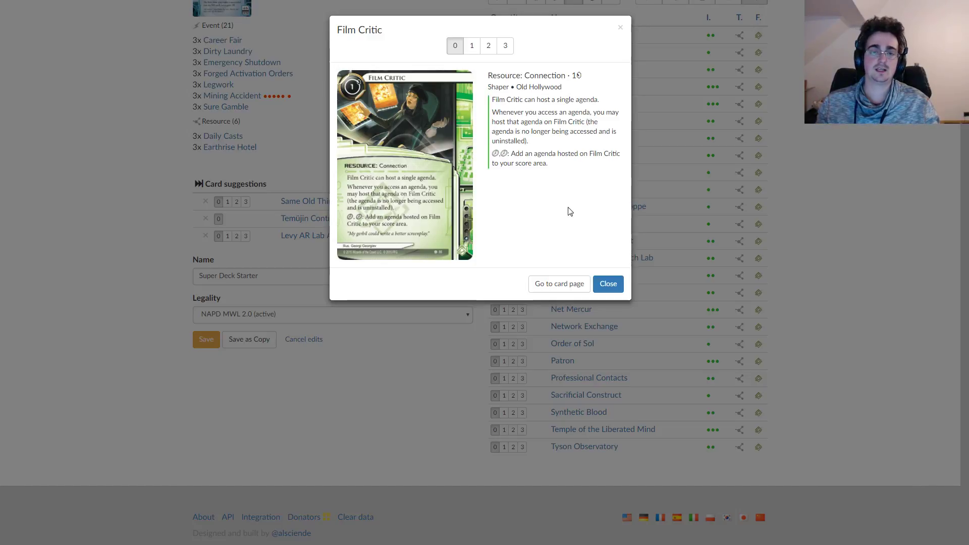
pyautogui.click(505, 46)
pyautogui.scroll(2, 475, 297)
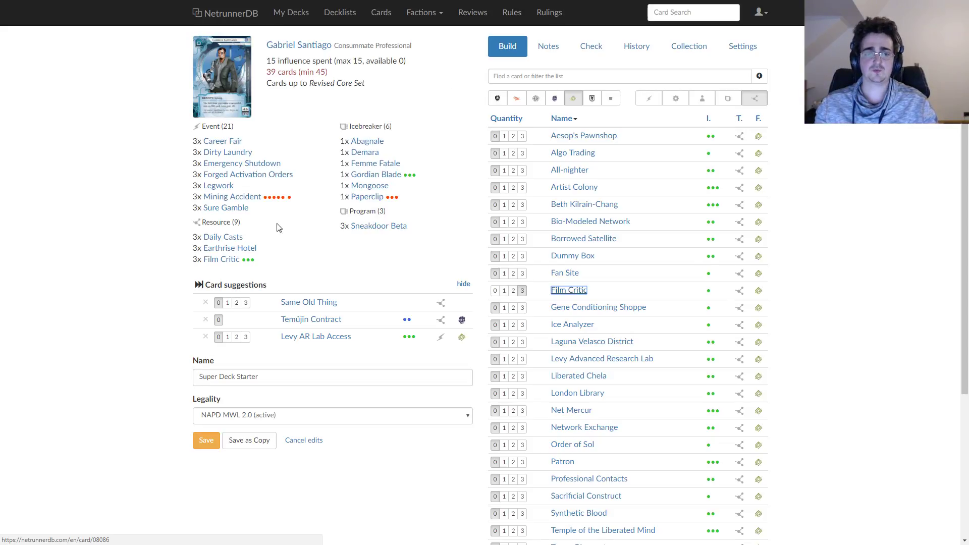
pyautogui.moveTo(250, 251)
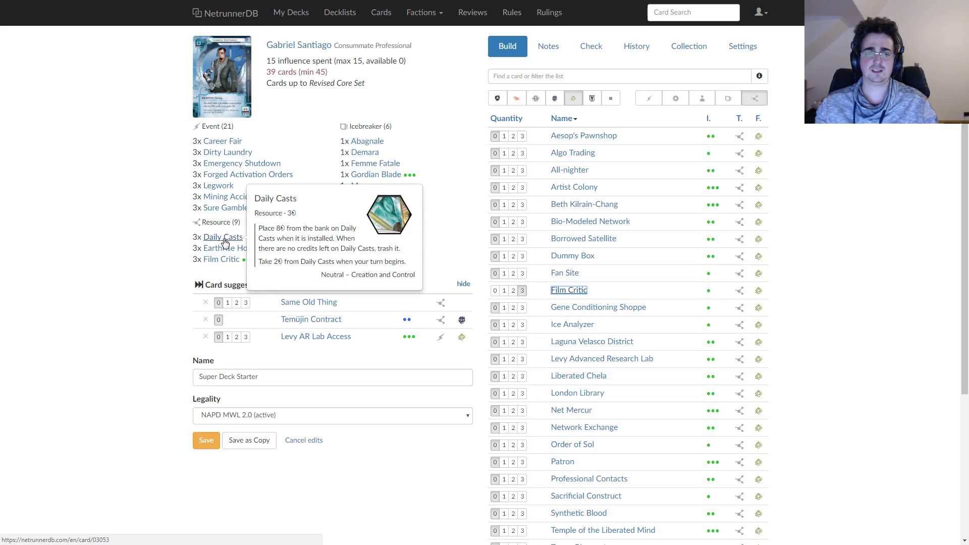
pyautogui.moveTo(259, 161)
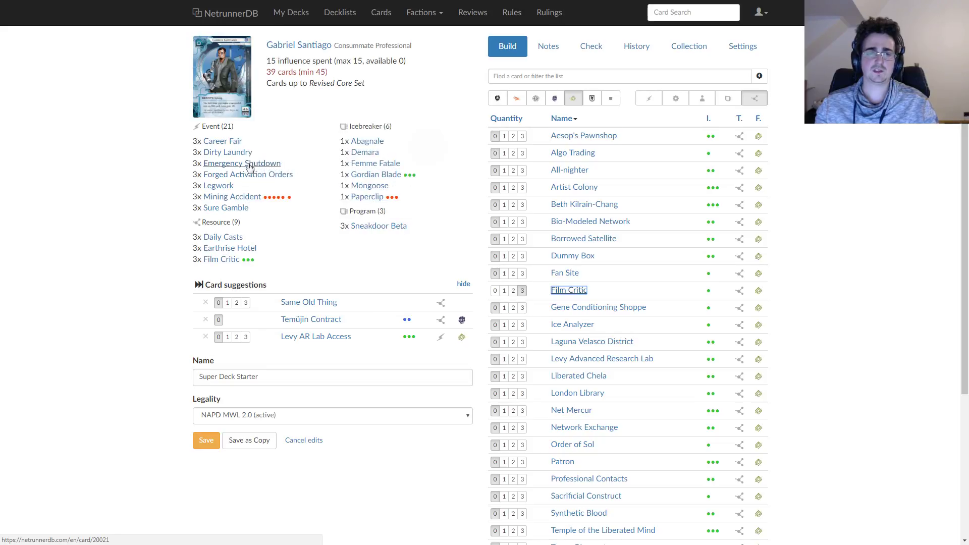
pyautogui.moveTo(233, 194)
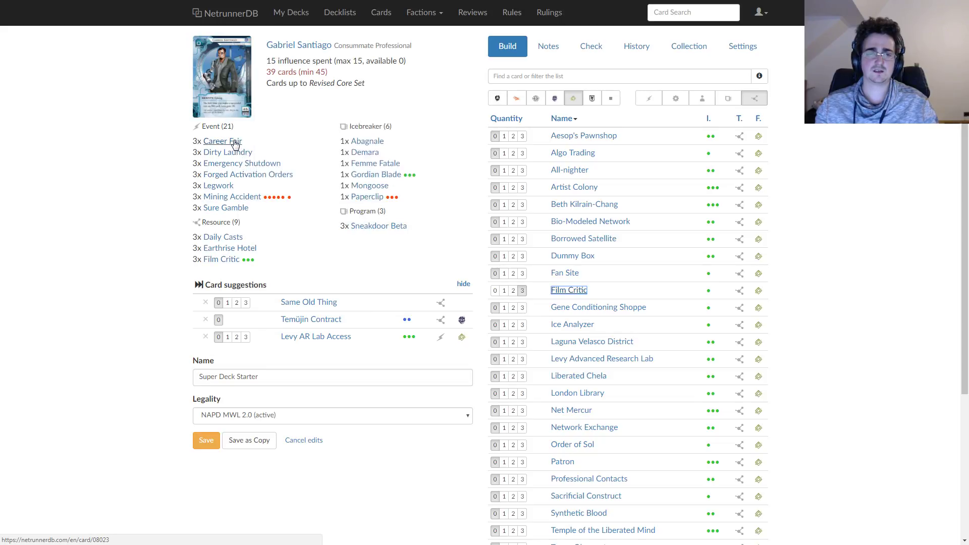
pyautogui.moveTo(236, 145)
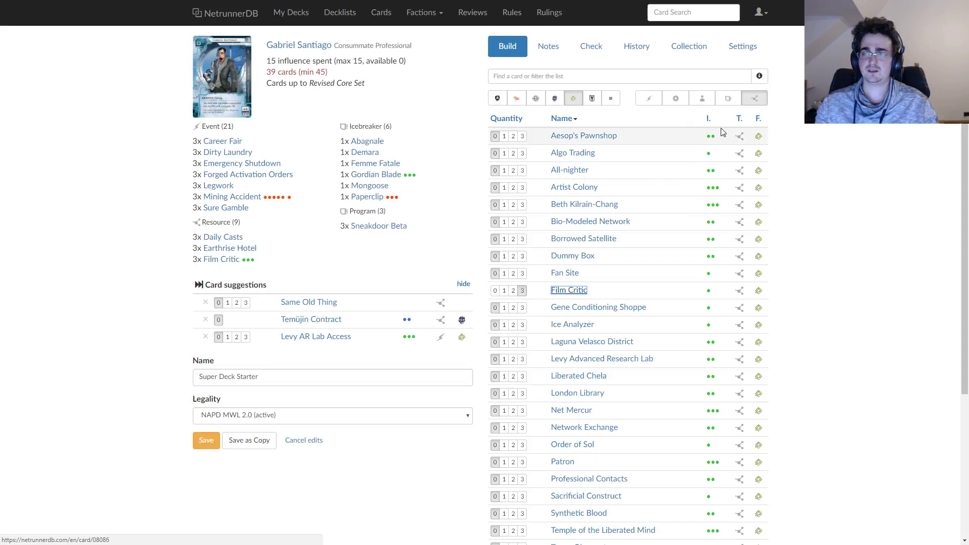
# Step: List the neutral resources instead of the shaper ones and add three copies of Symmetrical Visage to the deck
pyautogui.click(609, 100)
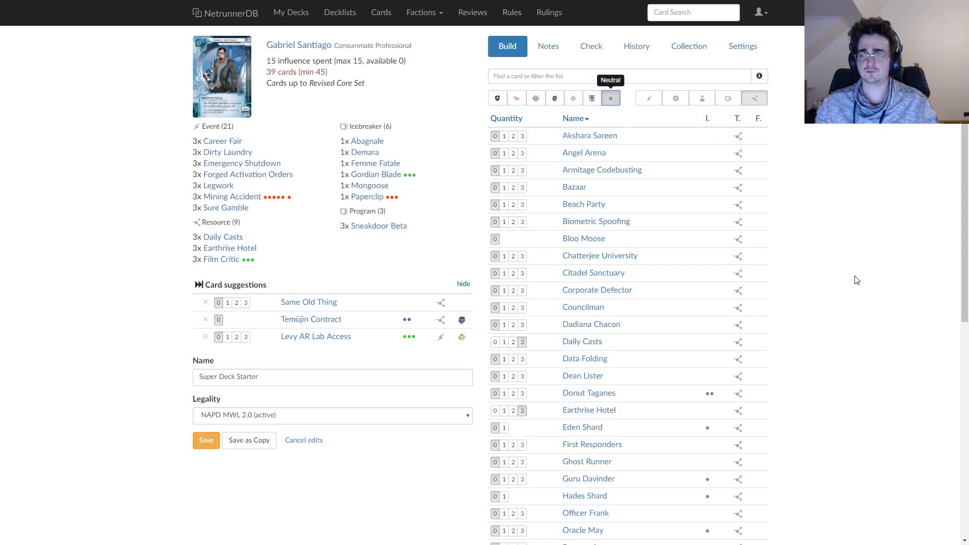
pyautogui.scroll(-5, 853, 278)
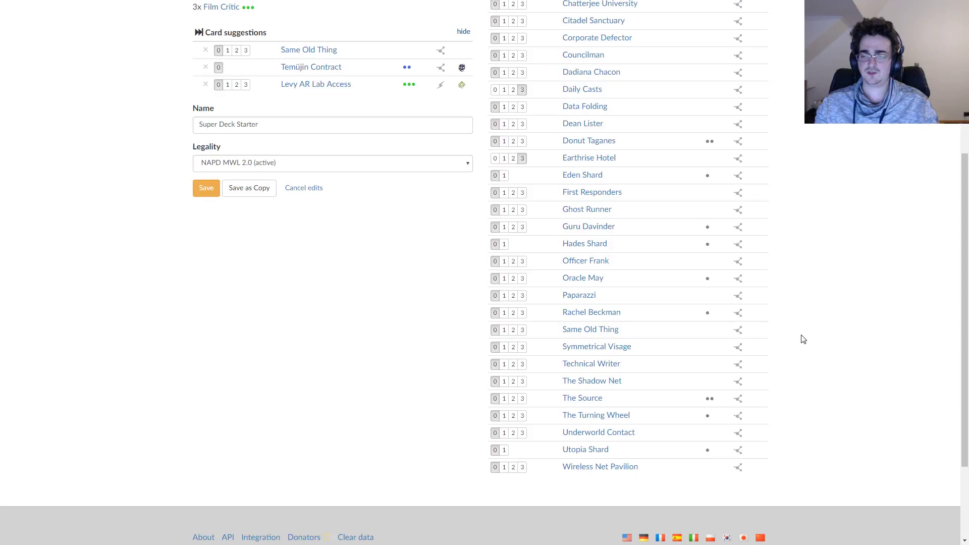
pyautogui.moveTo(603, 351)
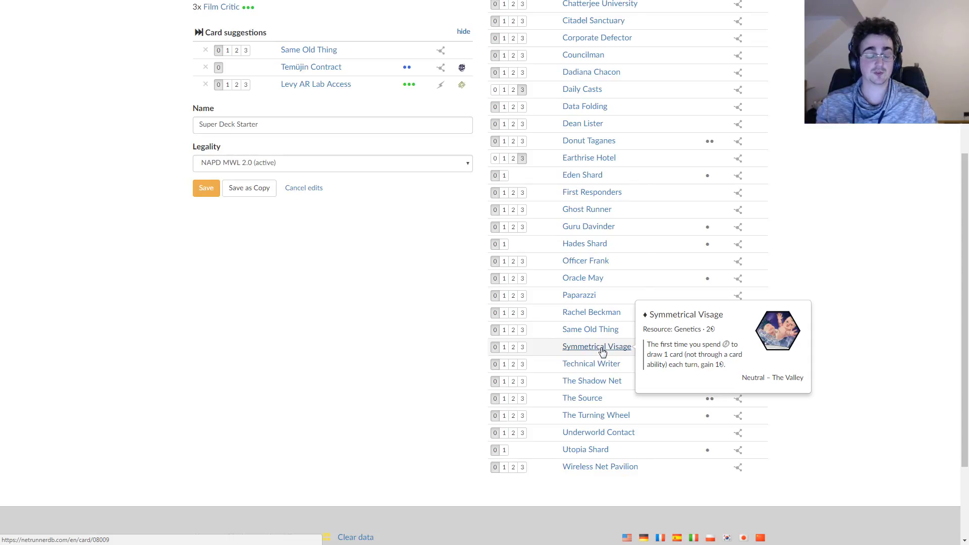
pyautogui.click(522, 348)
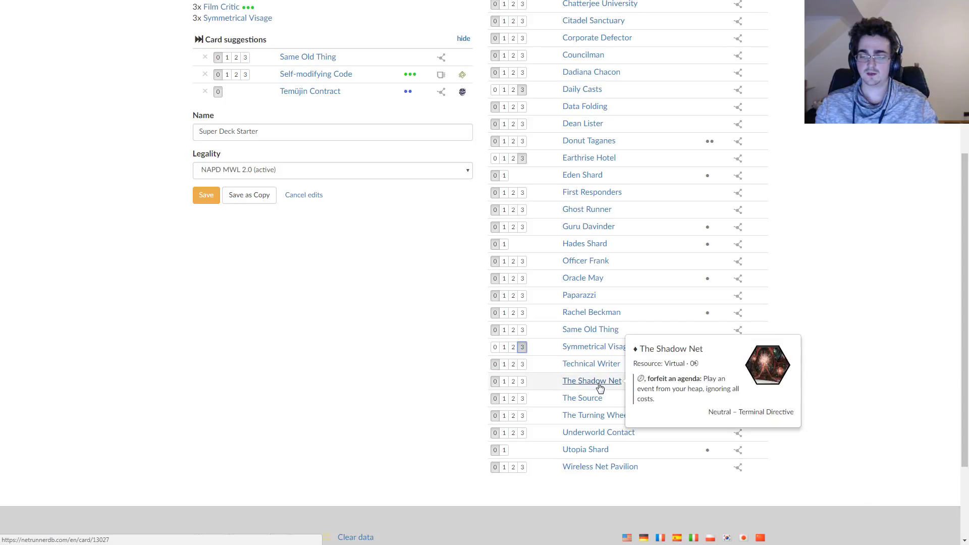
# Step: Read the neutral resource The Source and add three copies of it to the deck
pyautogui.moveTo(580, 399)
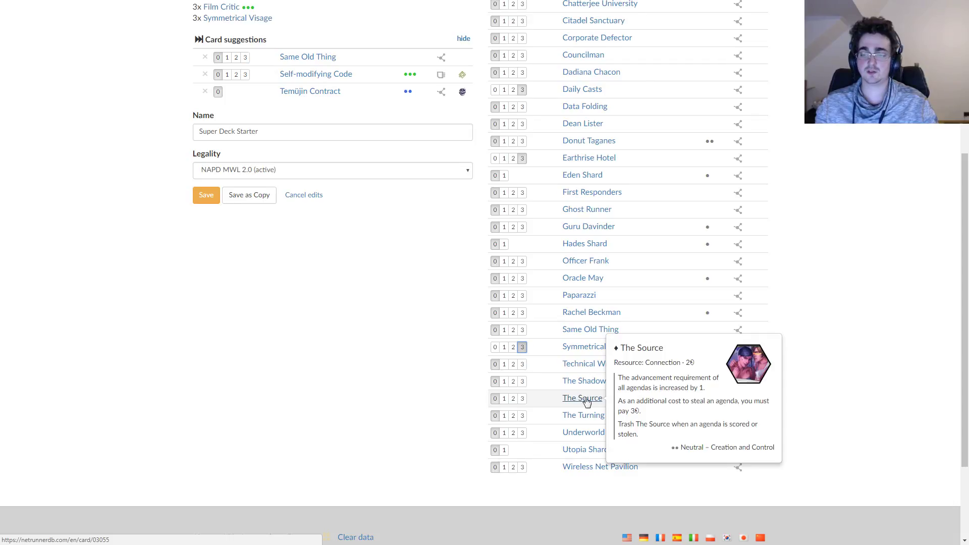
pyautogui.scroll(5, 403, 375)
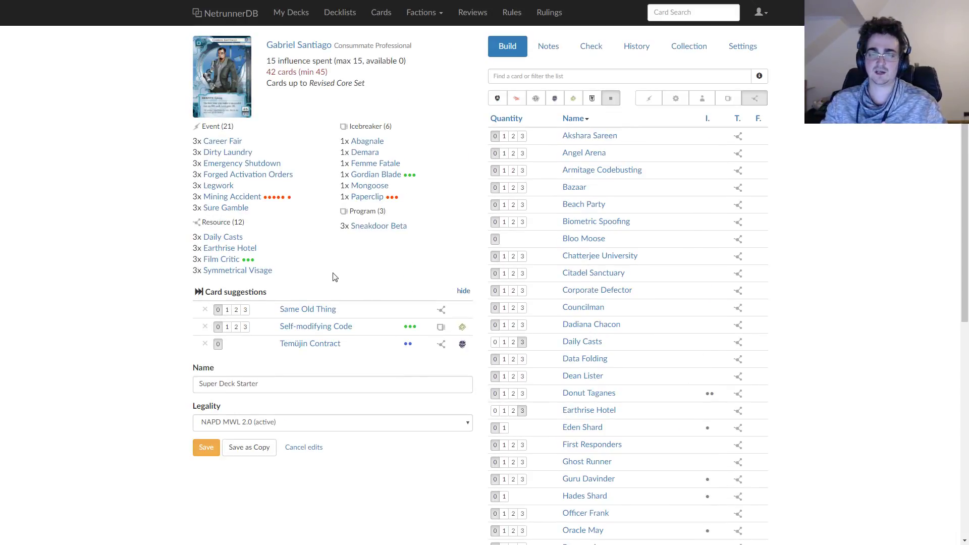
pyautogui.scroll(-5, 631, 404)
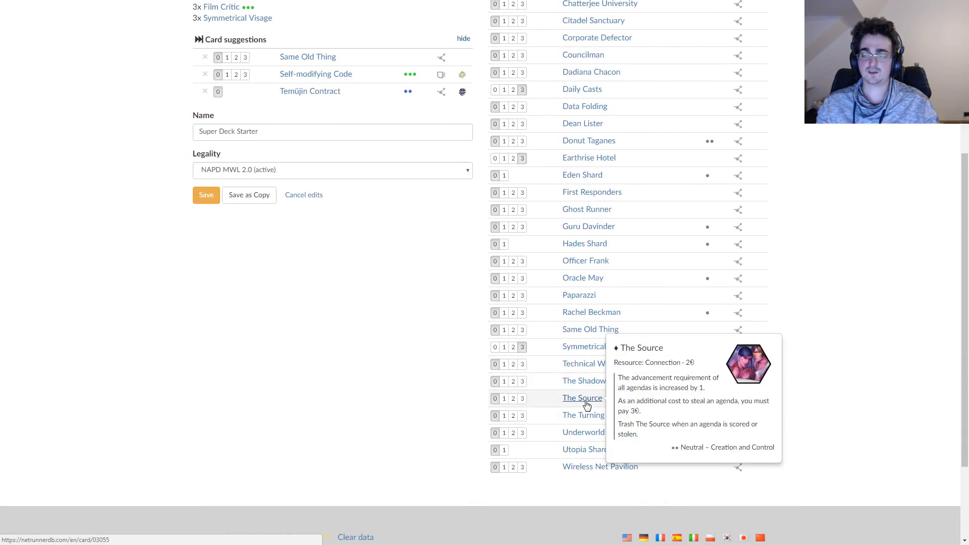
pyautogui.click(522, 399)
pyautogui.scroll(5, 405, 396)
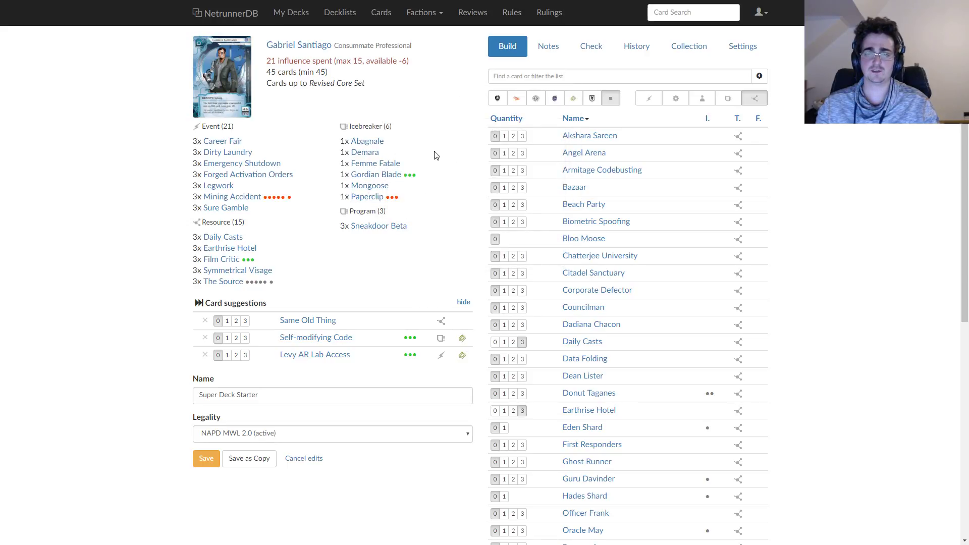
pyautogui.moveTo(387, 164)
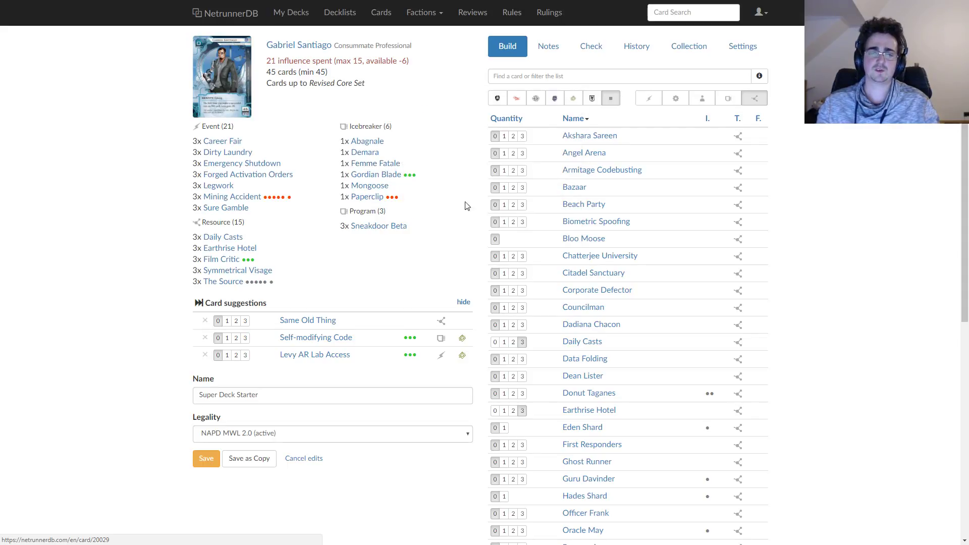
pyautogui.moveTo(385, 230)
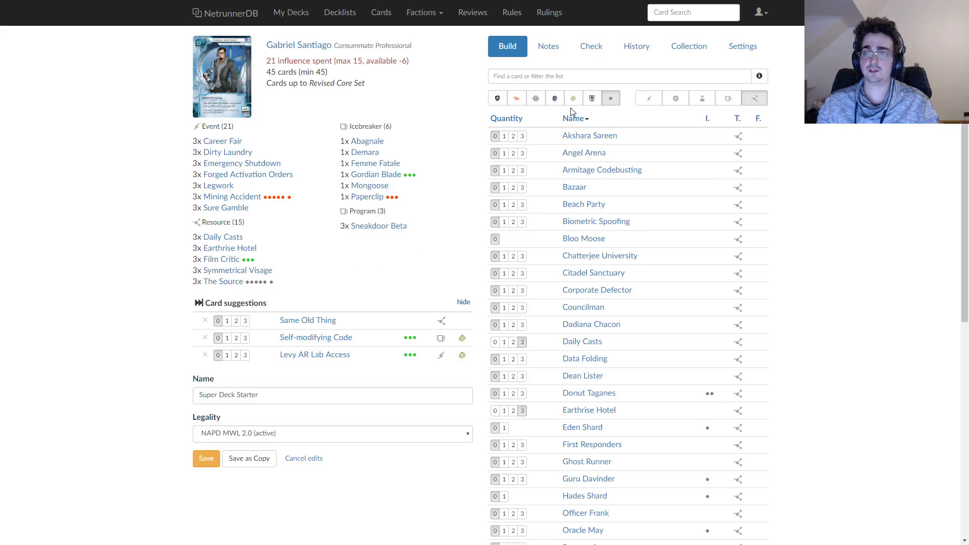
# Step: Limit the card list to criminal and neutral hardware and filter it with "s:console"
pyautogui.click(675, 98)
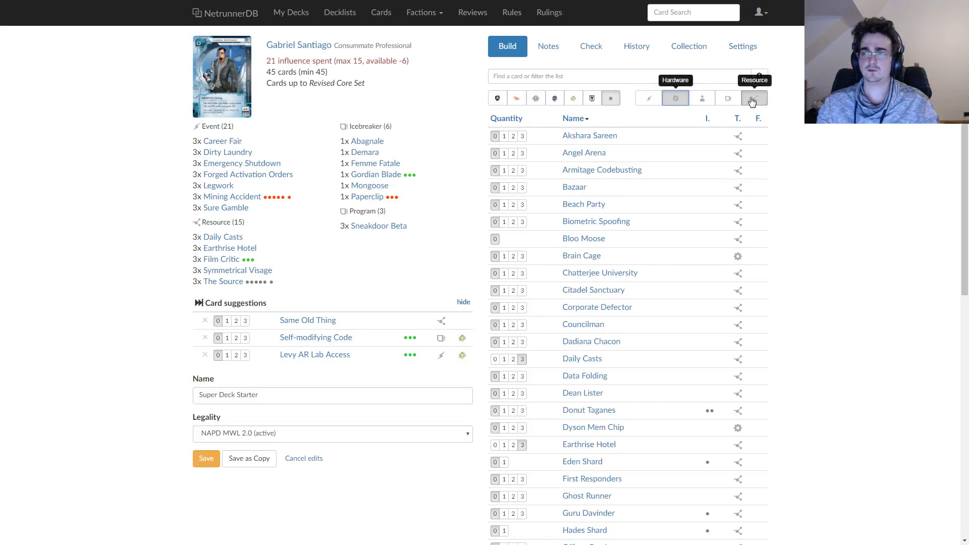
pyautogui.click(752, 99)
pyautogui.click(555, 97)
pyautogui.click(579, 76)
pyautogui.write('s:console')
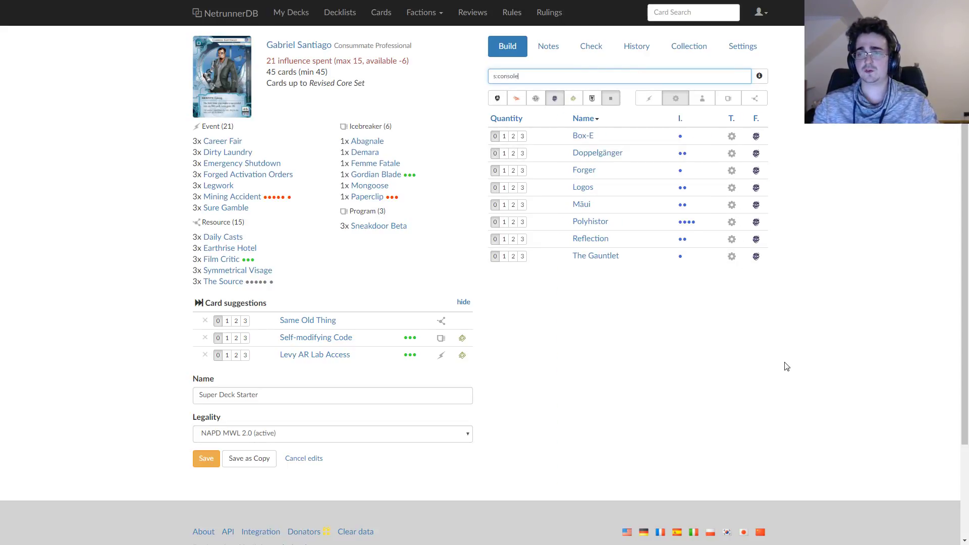
# Step: Compare the criminal consoles from Box-E to The Gauntlet, add two copies of The Gauntlet, and review the deck's cards
pyautogui.moveTo(583, 141)
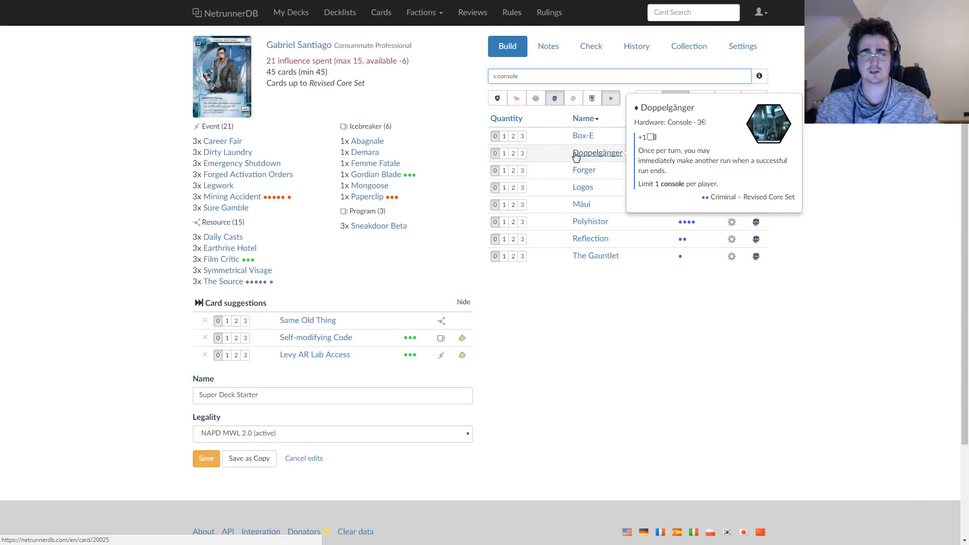
pyautogui.moveTo(586, 174)
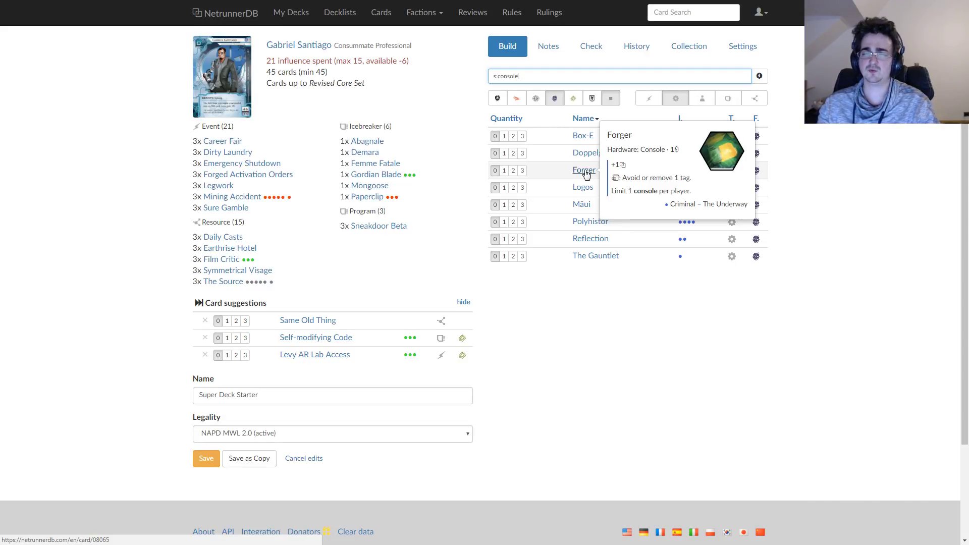
pyautogui.moveTo(579, 190)
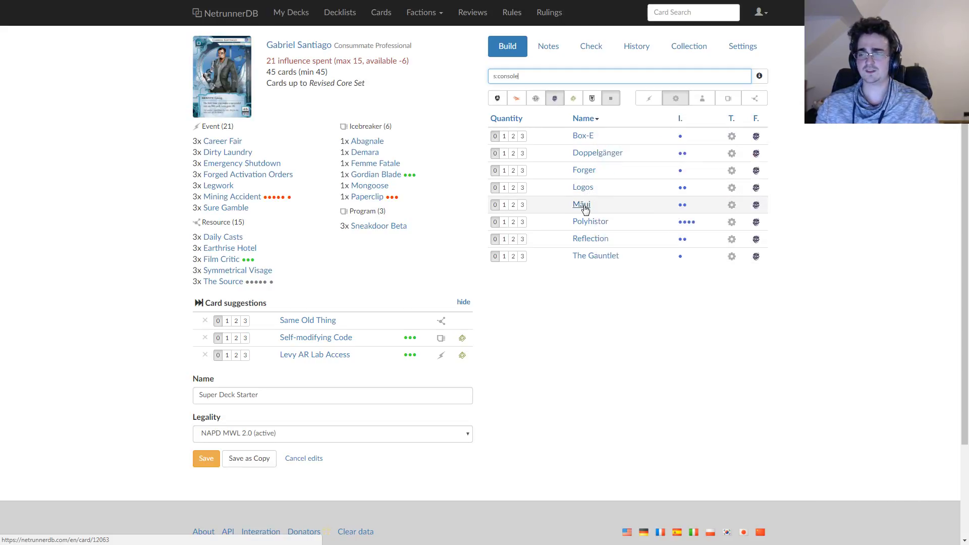
pyautogui.moveTo(585, 209)
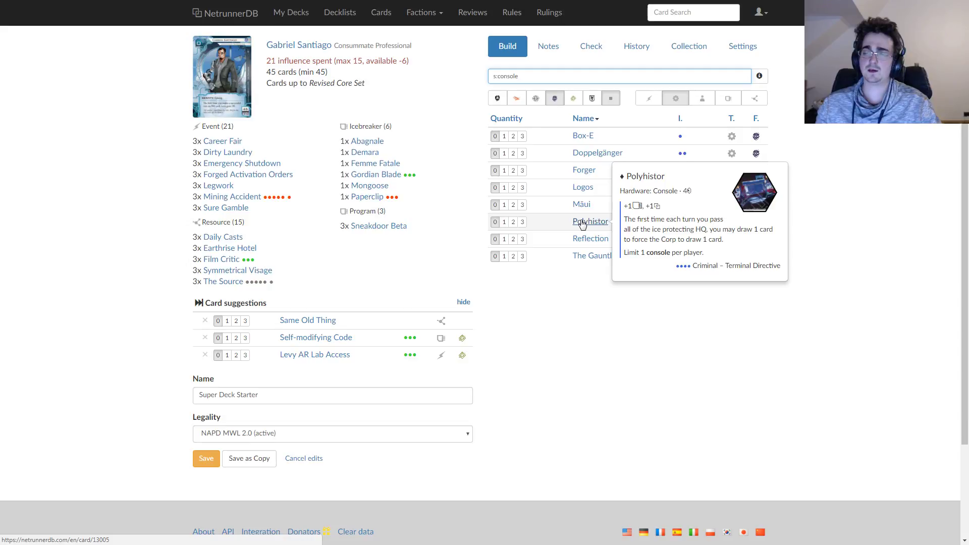
pyautogui.moveTo(583, 243)
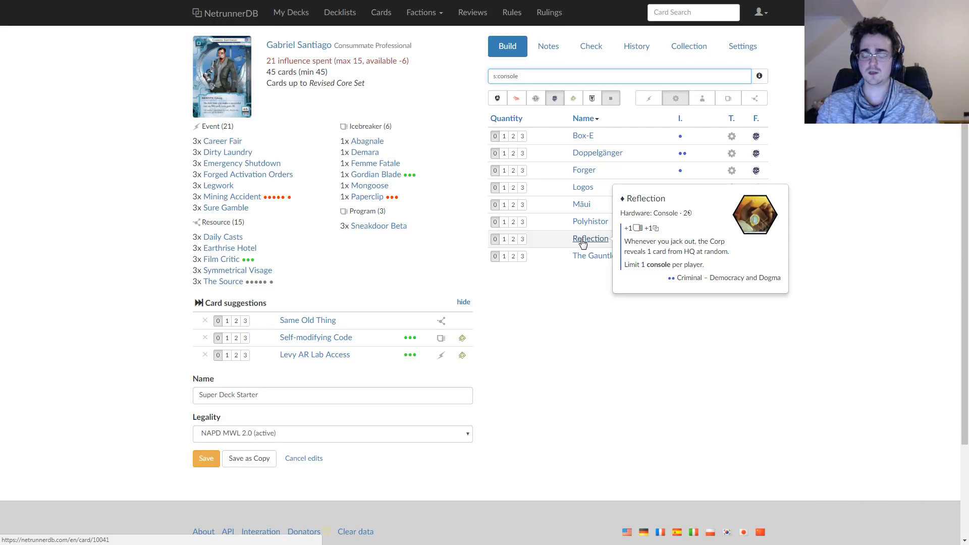
pyautogui.moveTo(592, 258)
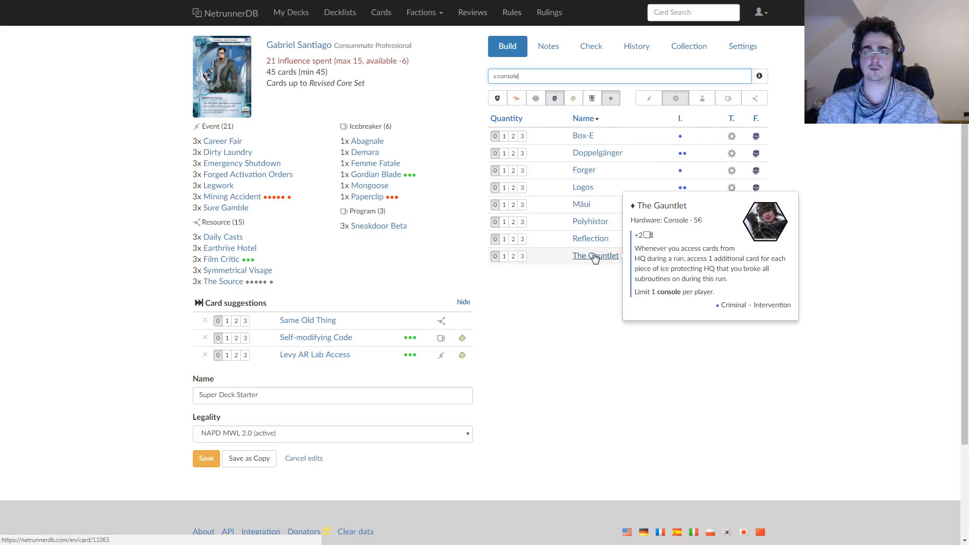
pyautogui.click(513, 256)
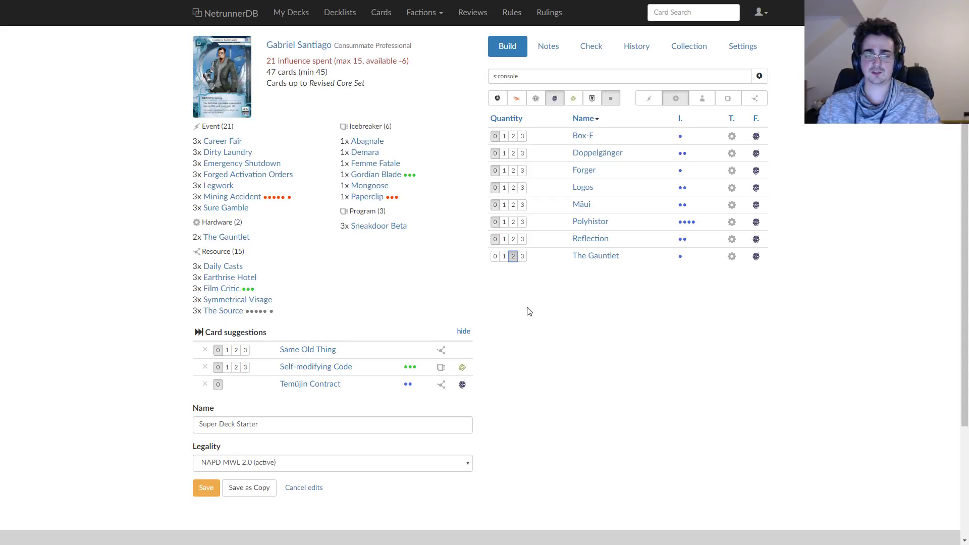
pyautogui.moveTo(231, 286)
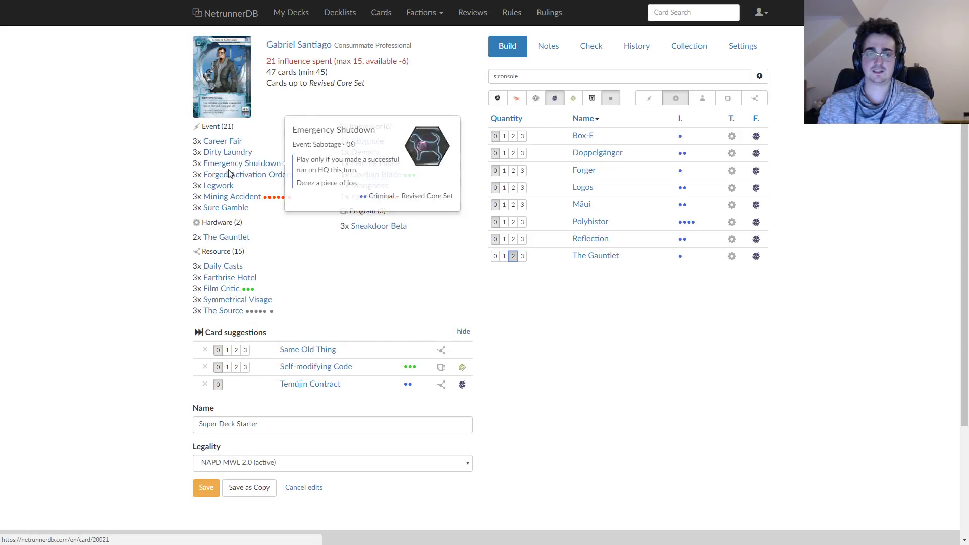
pyautogui.moveTo(227, 157)
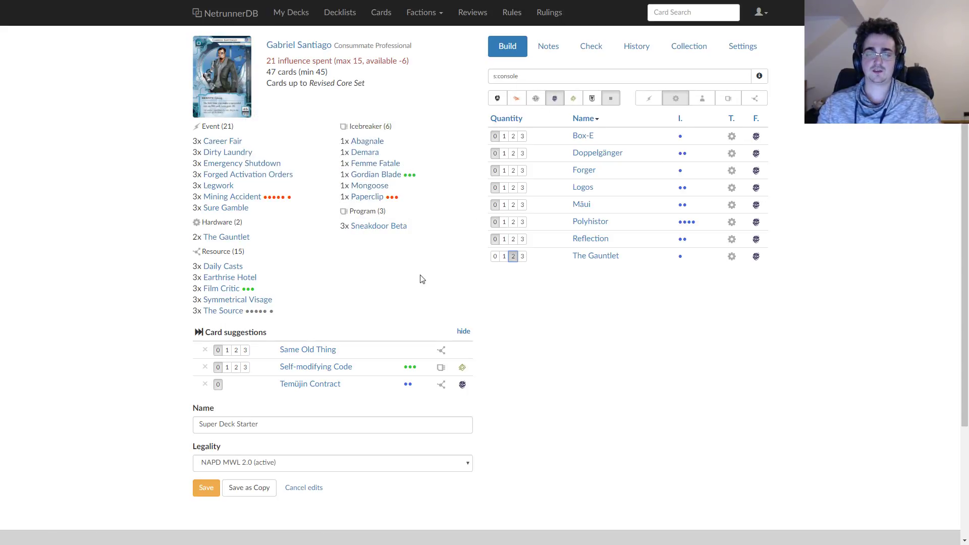
pyautogui.moveTo(259, 236)
pyautogui.moveTo(381, 234)
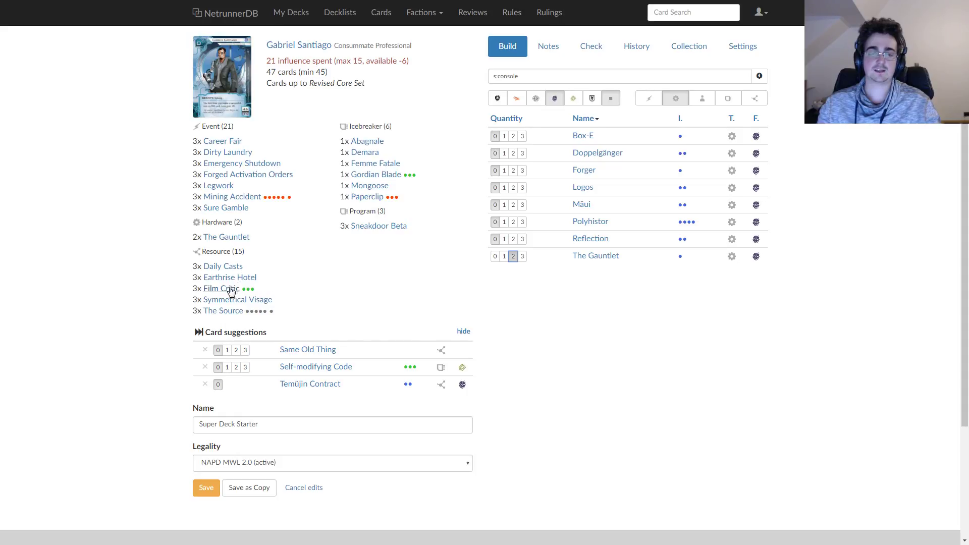
pyautogui.moveTo(226, 293)
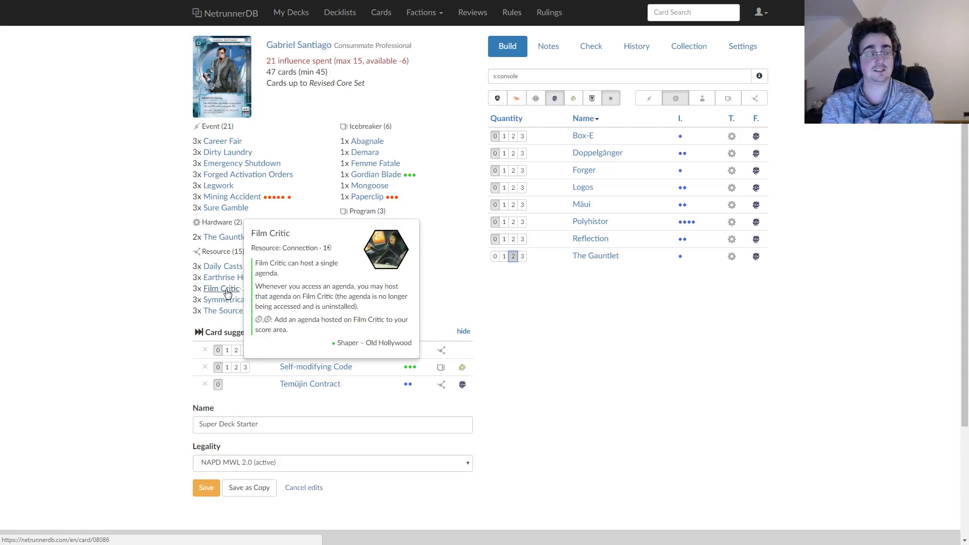
# Step: Find the card Magnum Opus by searching for "mag" and add three copies to the deck
pyautogui.moveTo(605, 77); pyautogui.dragTo(430, 80)
pyautogui.write('ma')
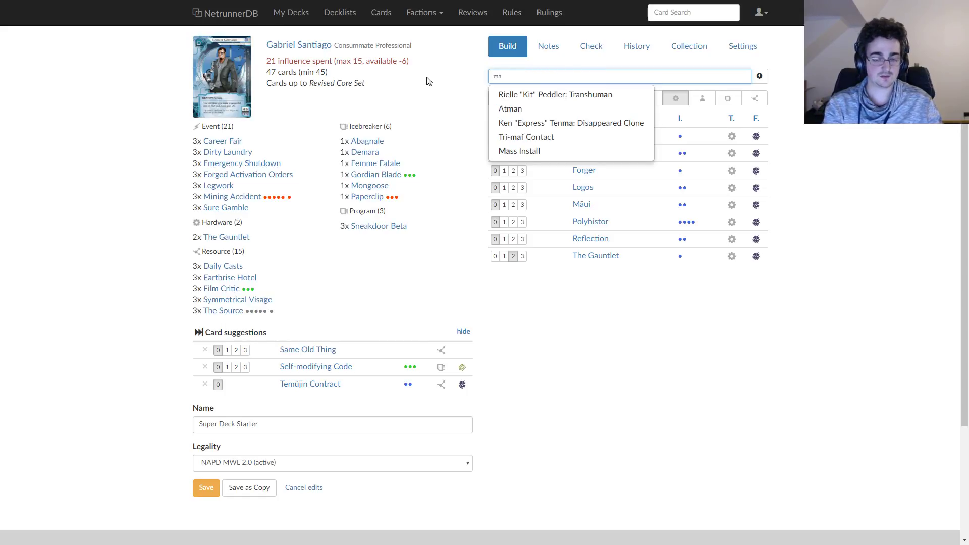
pyautogui.write('n')
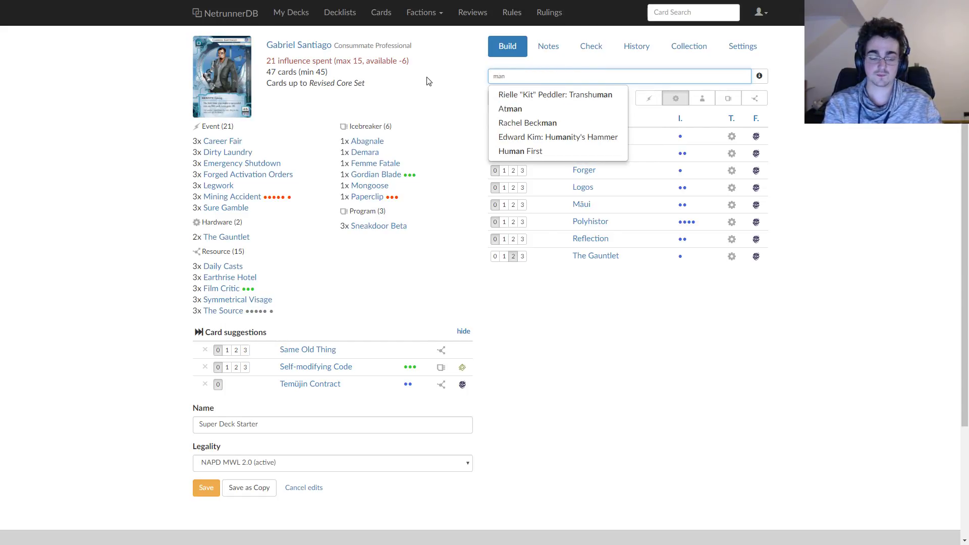
pyautogui.press('BackSpace')
pyautogui.write('g')
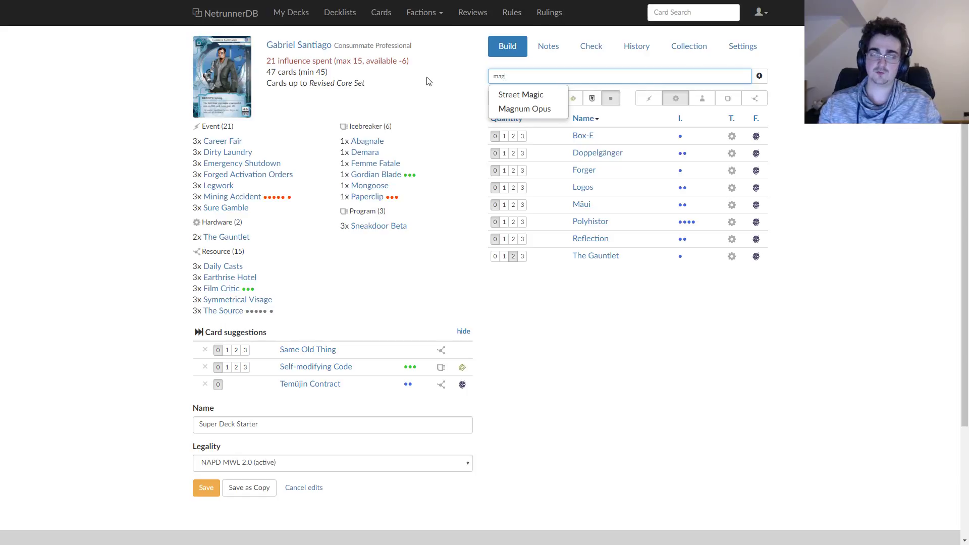
pyautogui.click(503, 107)
pyautogui.press('3')
pyautogui.moveTo(271, 94); pyautogui.dragTo(418, 94)
pyautogui.click(384, 92)
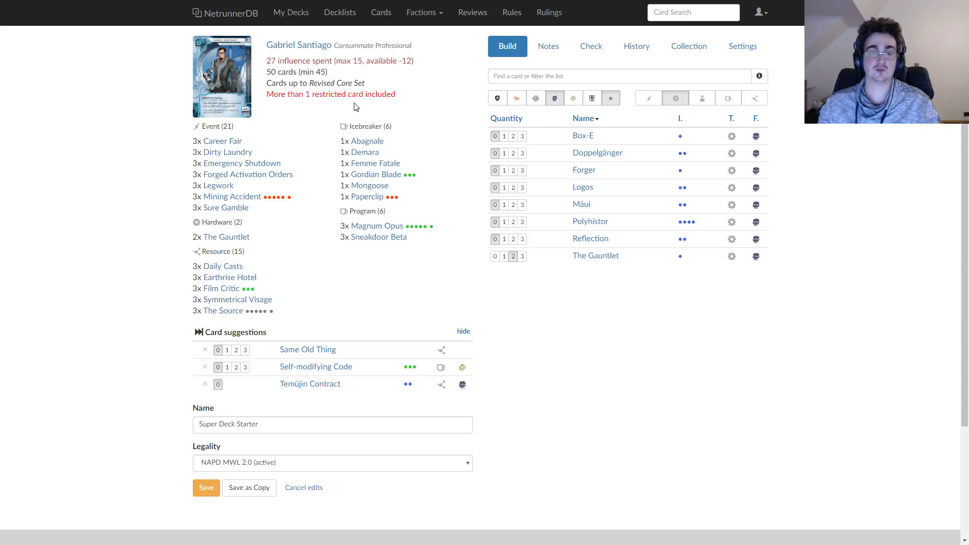
# Step: Remove all copies of Magnum Opus from the deck
pyautogui.click(376, 226)
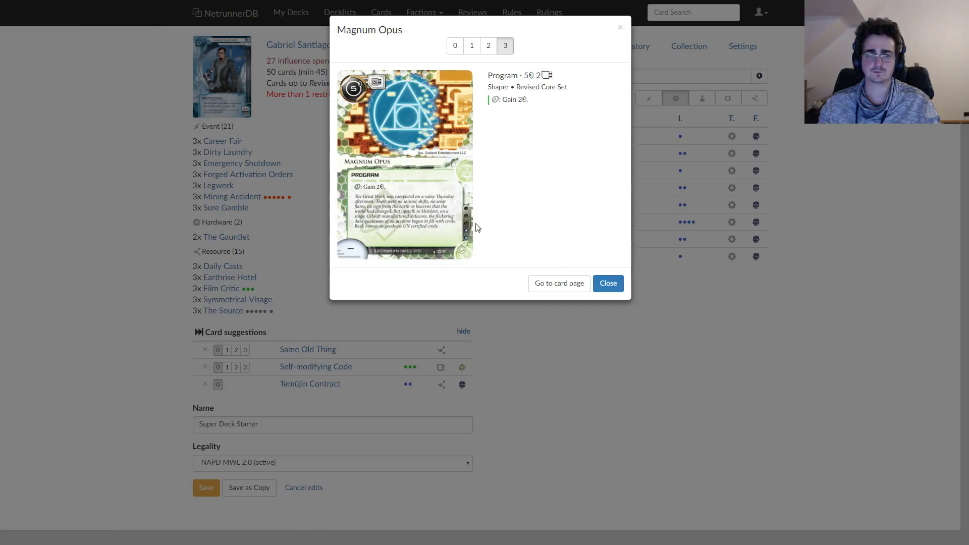
pyautogui.click(457, 46)
pyautogui.moveTo(366, 83); pyautogui.dragTo(266, 84)
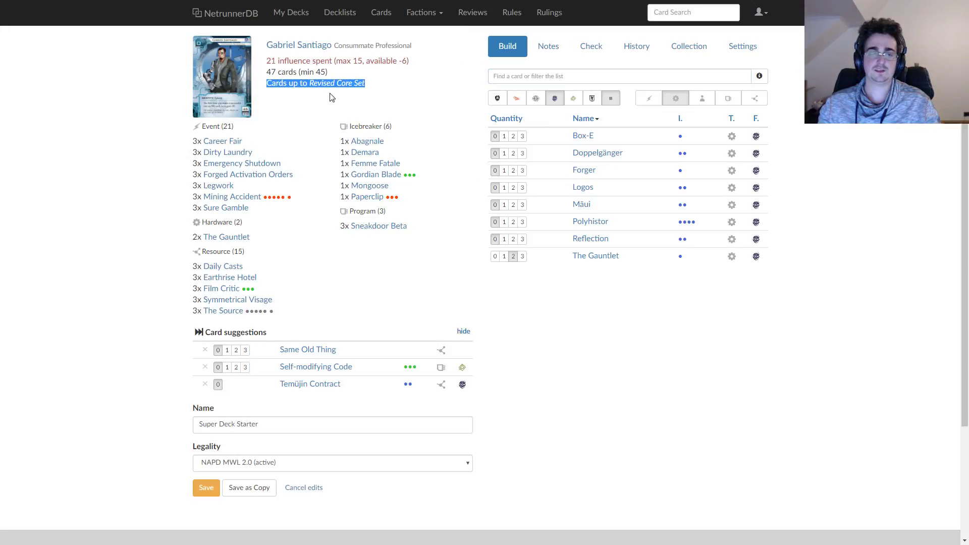
# Step: Reduce Sneakdoor Beta to two copies in the deck
pyautogui.click(415, 103)
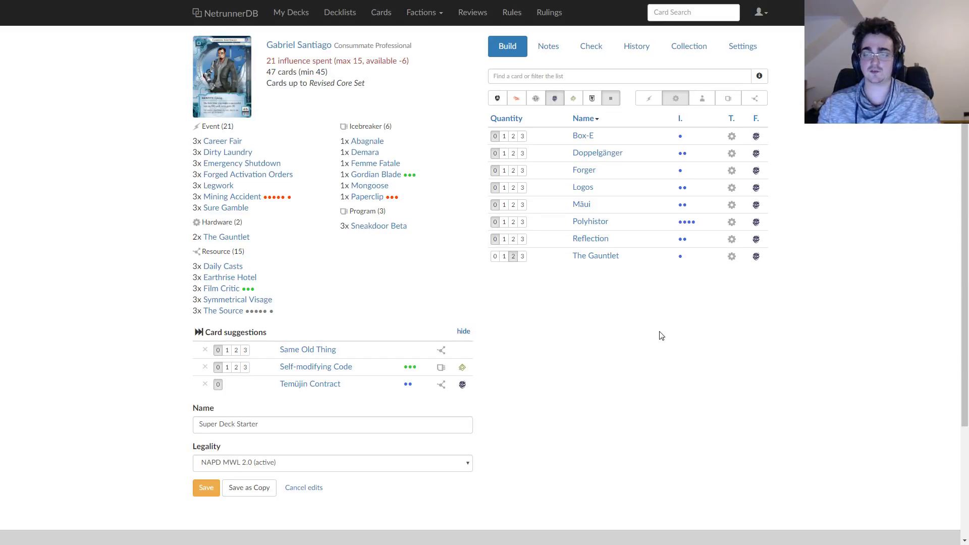
pyautogui.moveTo(227, 296)
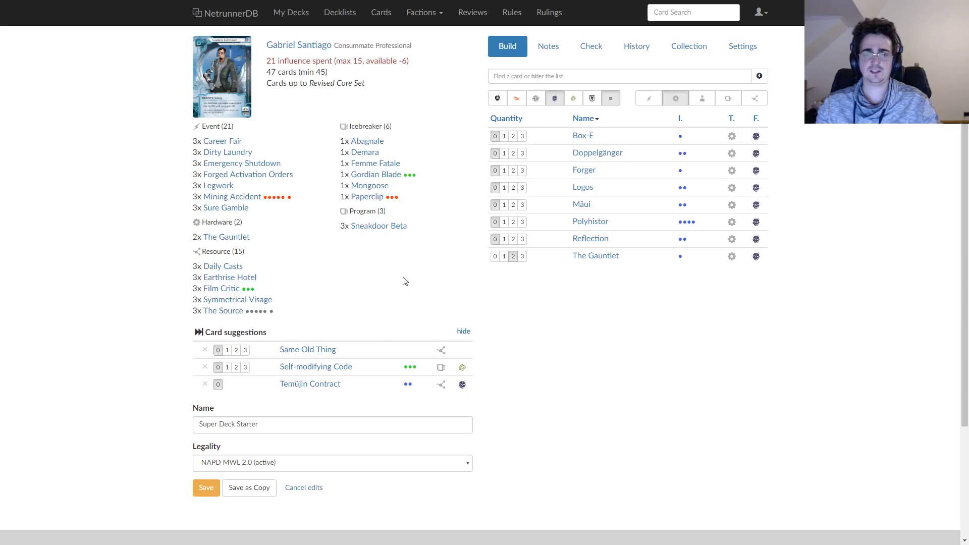
pyautogui.click(389, 230)
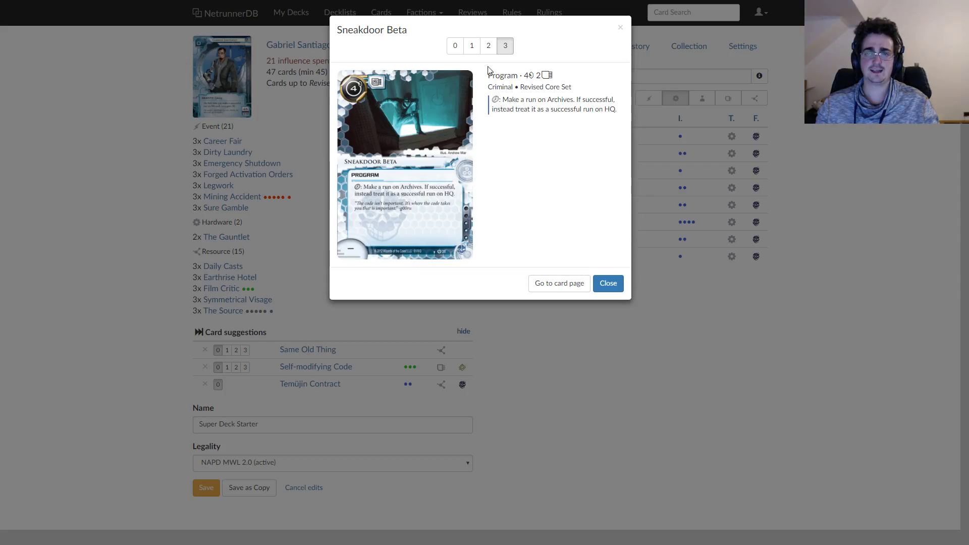
pyautogui.click(489, 45)
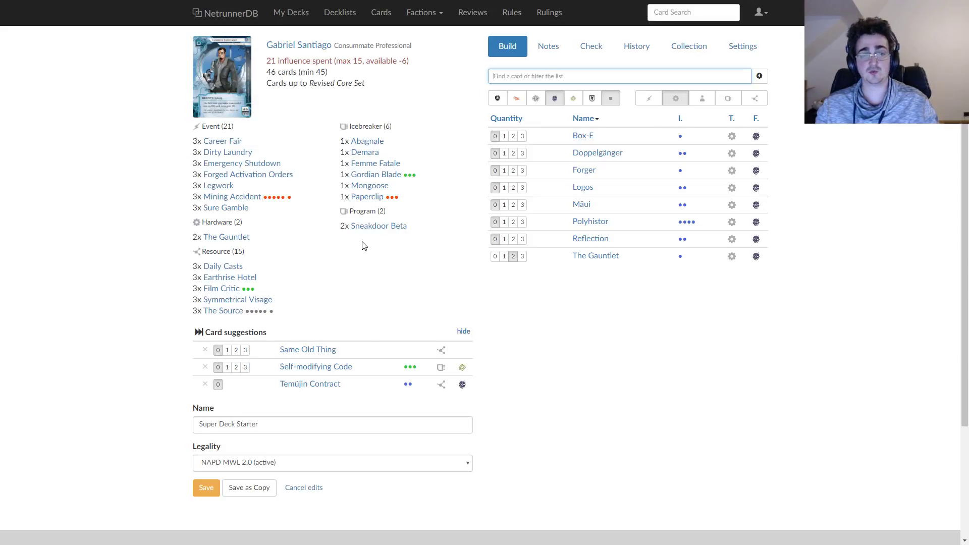
pyautogui.click(406, 63)
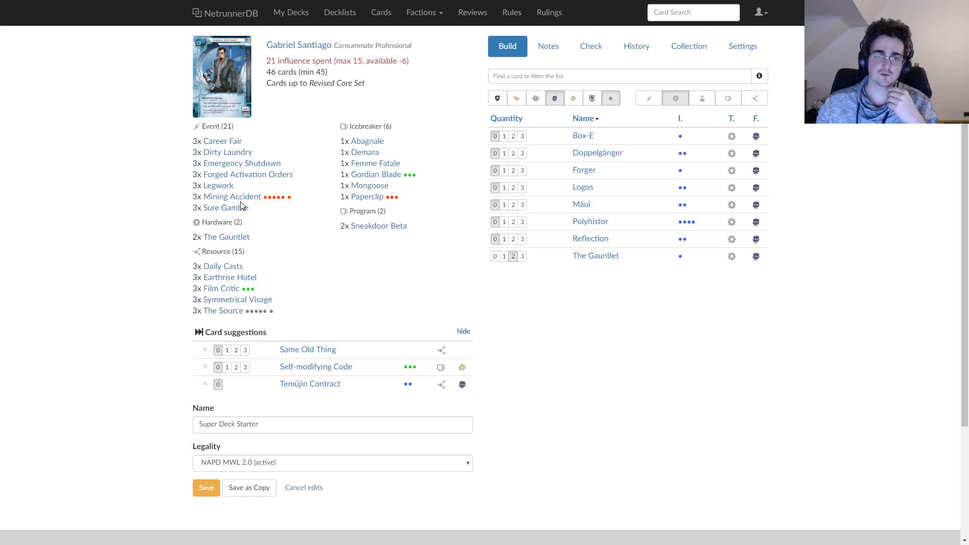
# Step: Reduce The Source to two copies and review the deck's resource cards
pyautogui.moveTo(243, 204)
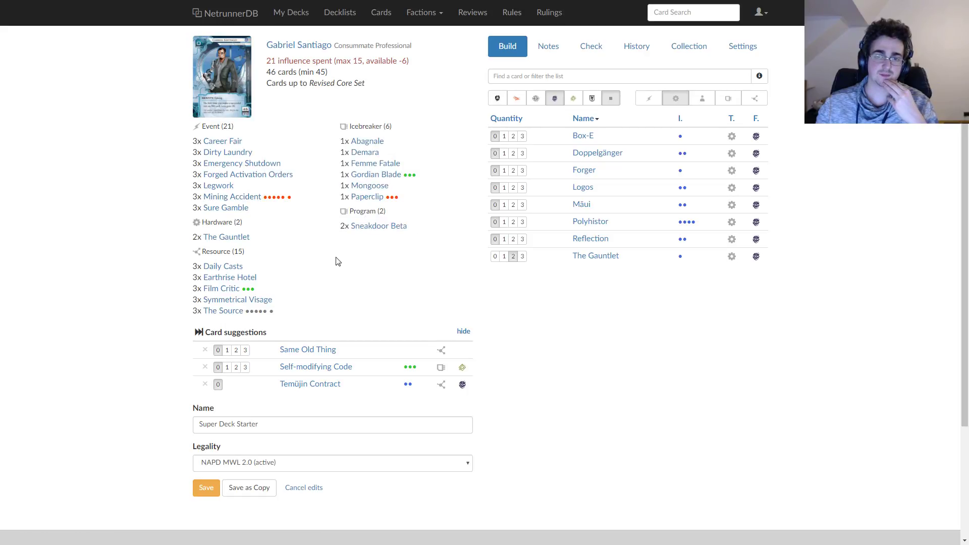
pyautogui.click(239, 311)
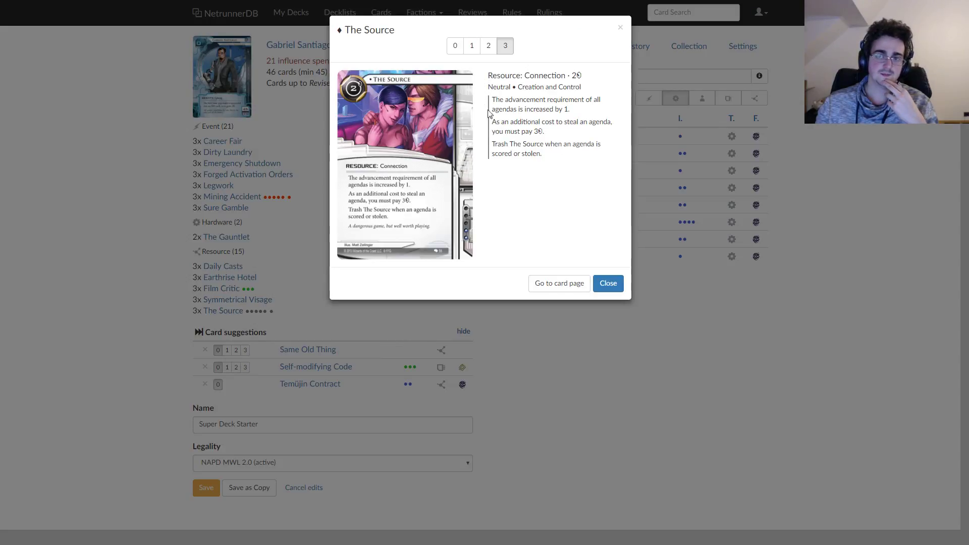
pyautogui.click(486, 45)
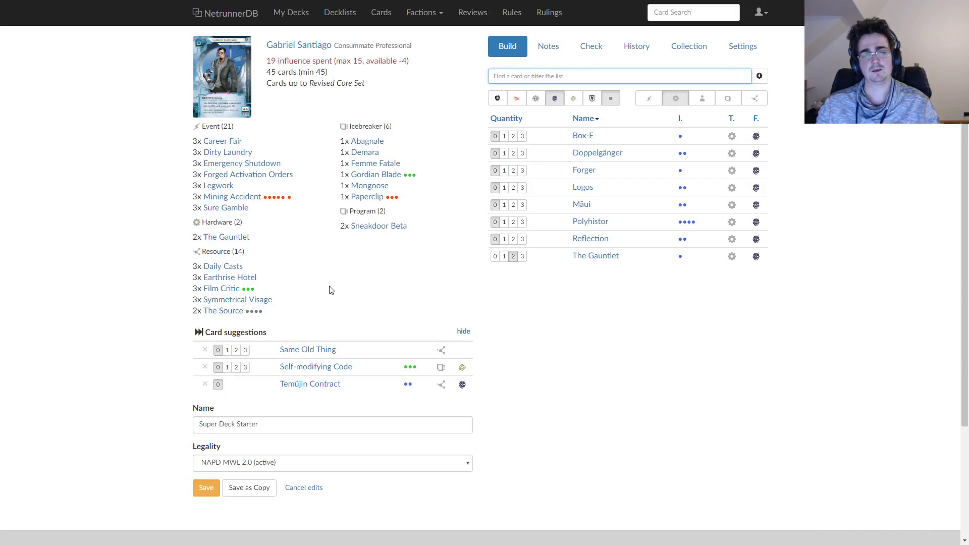
pyautogui.moveTo(226, 295)
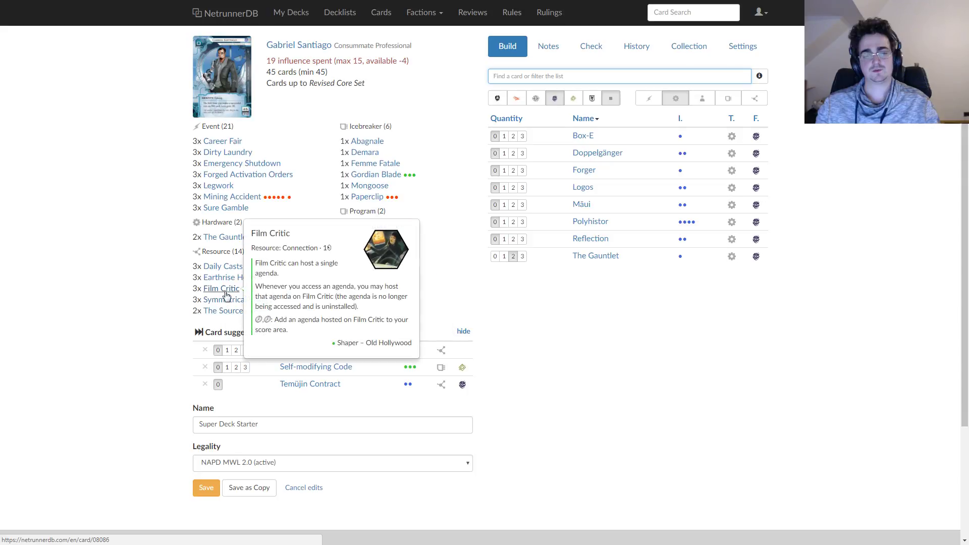
pyautogui.moveTo(231, 312)
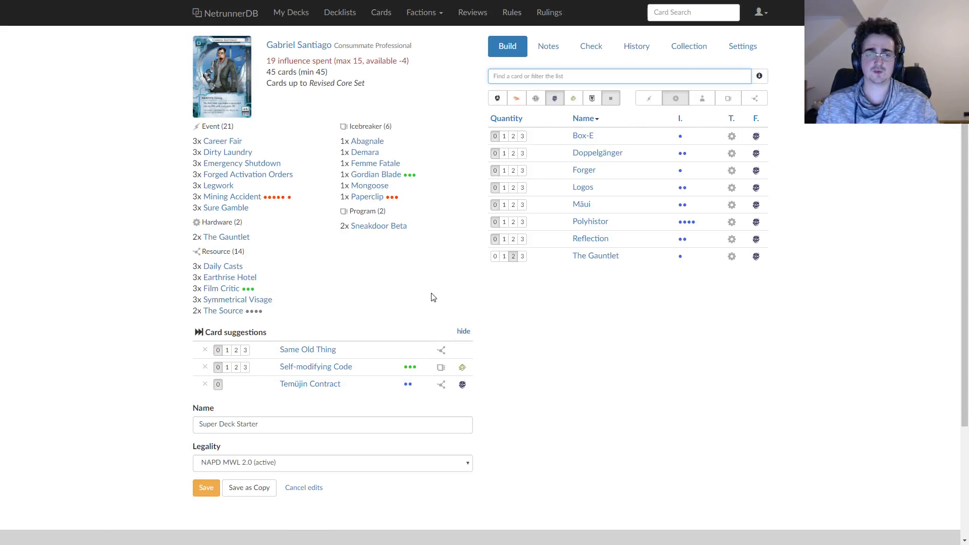
# Step: Remove all copies of Mining Accident from the deck and set The Source back to three copies
pyautogui.moveTo(234, 197)
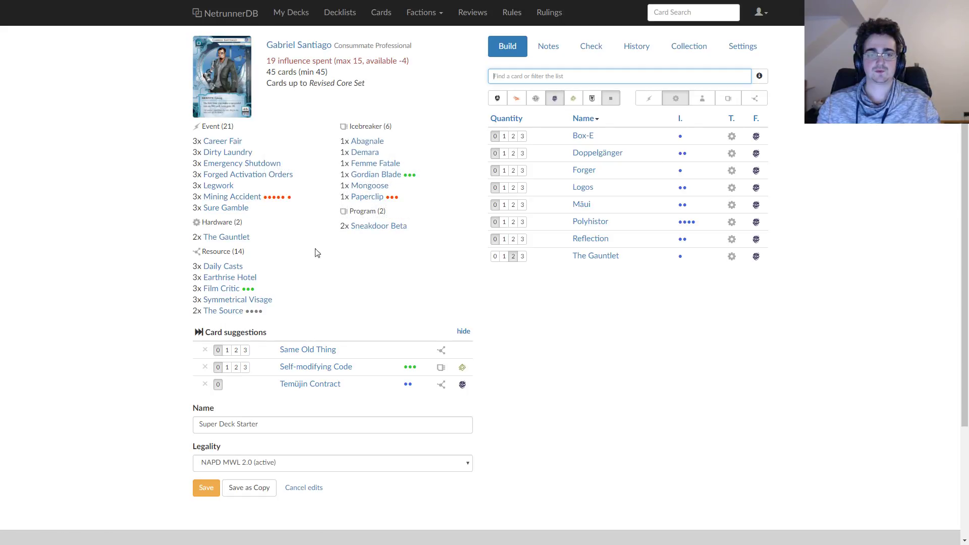
pyautogui.click(250, 196)
pyautogui.click(454, 45)
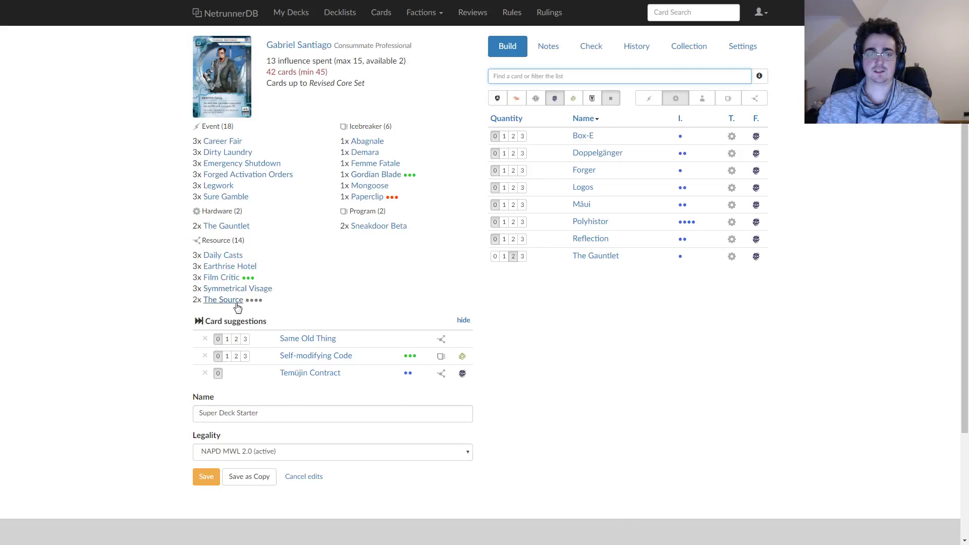
pyautogui.click(240, 306)
pyautogui.click(490, 45)
pyautogui.click(246, 300)
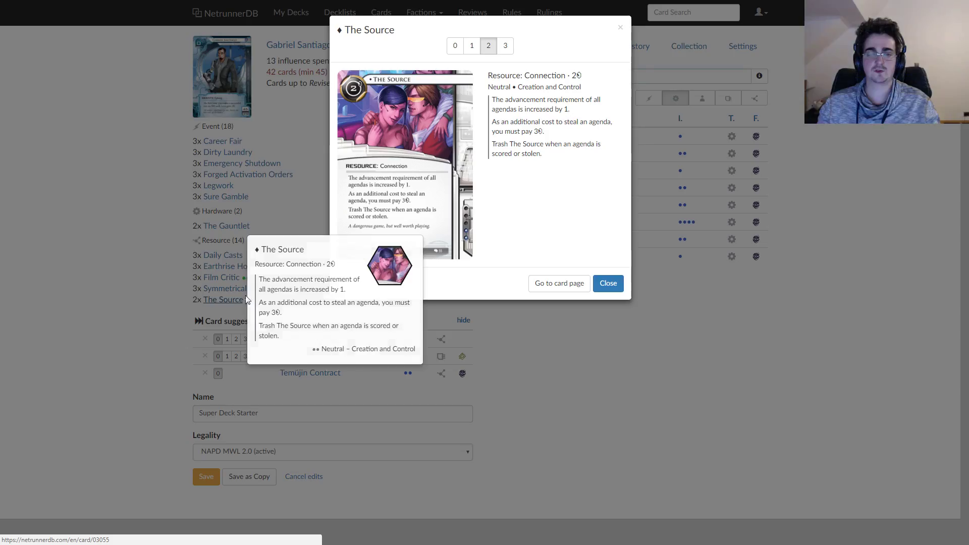
pyautogui.click(505, 45)
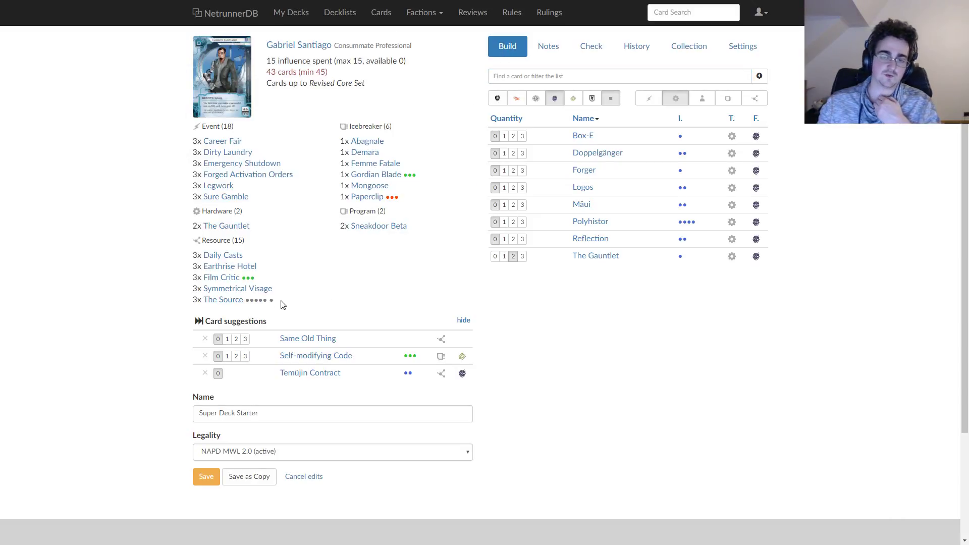
# Step: Review the deck's resource cards and reduce Symmetrical Visage to two copies
pyautogui.moveTo(230, 306)
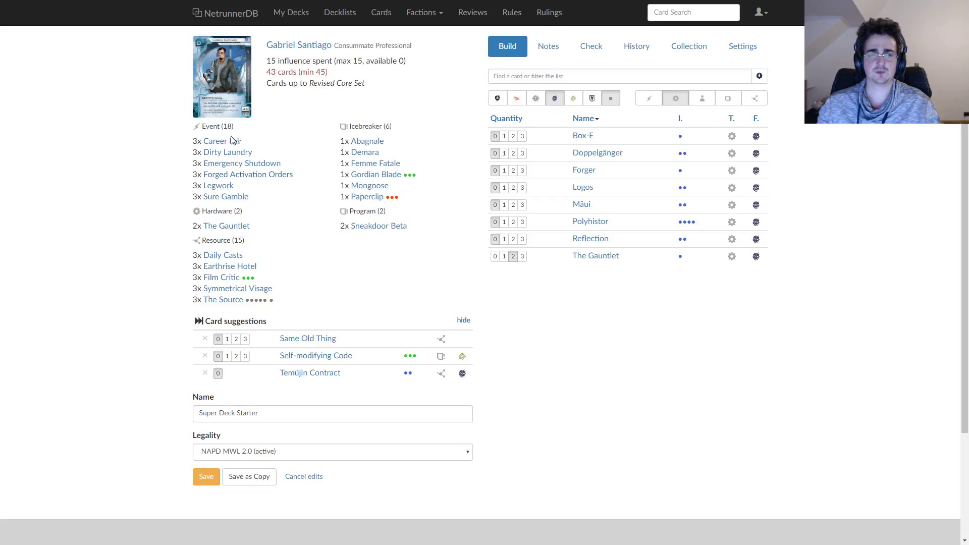
pyautogui.moveTo(241, 256)
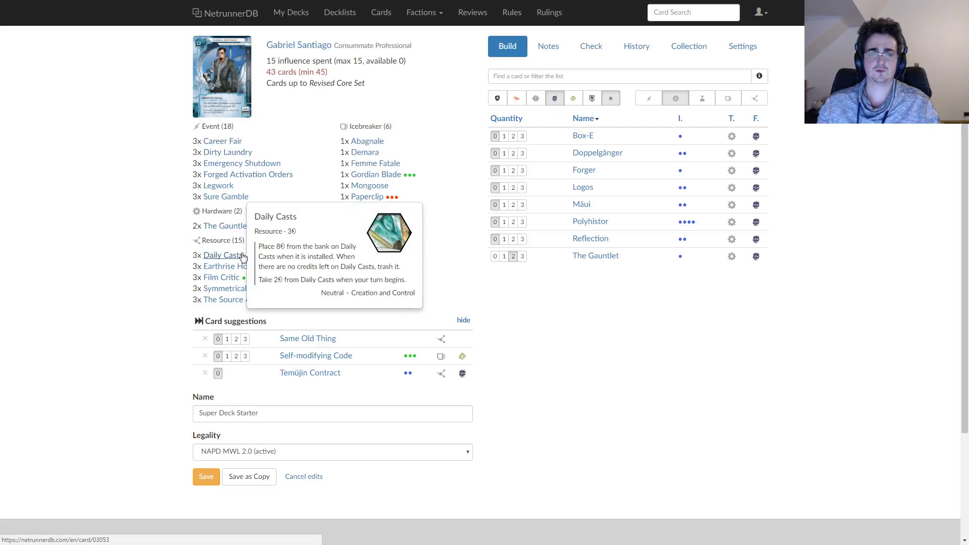
pyautogui.moveTo(236, 289)
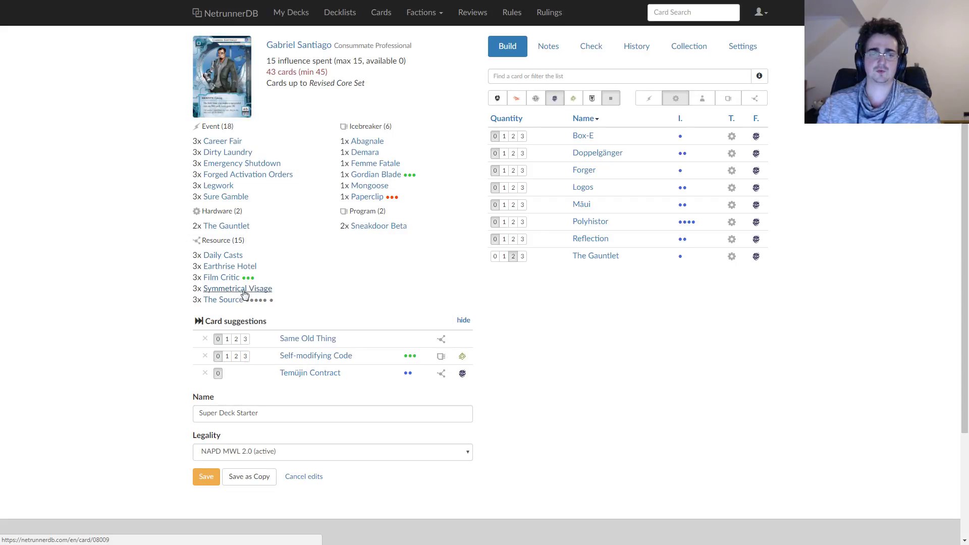
pyautogui.click(245, 293)
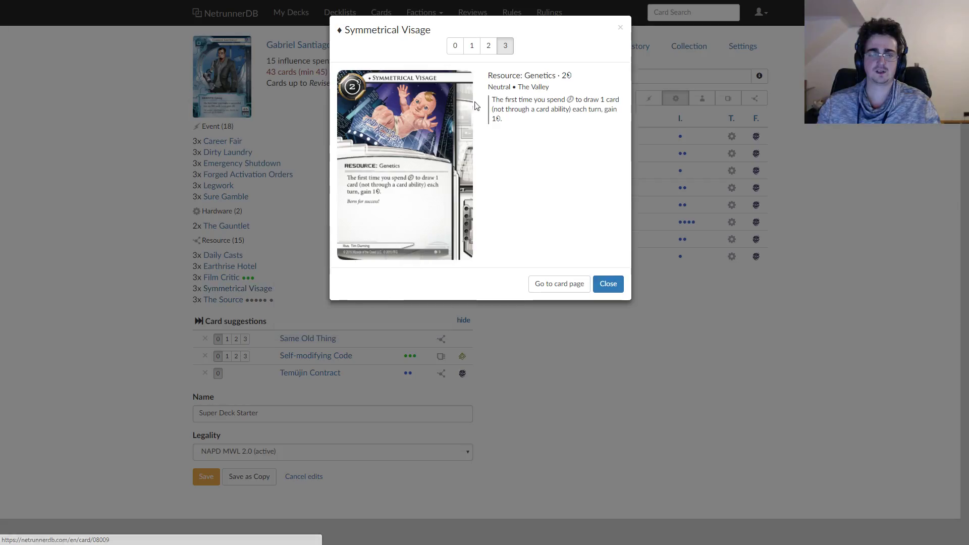
pyautogui.click(492, 44)
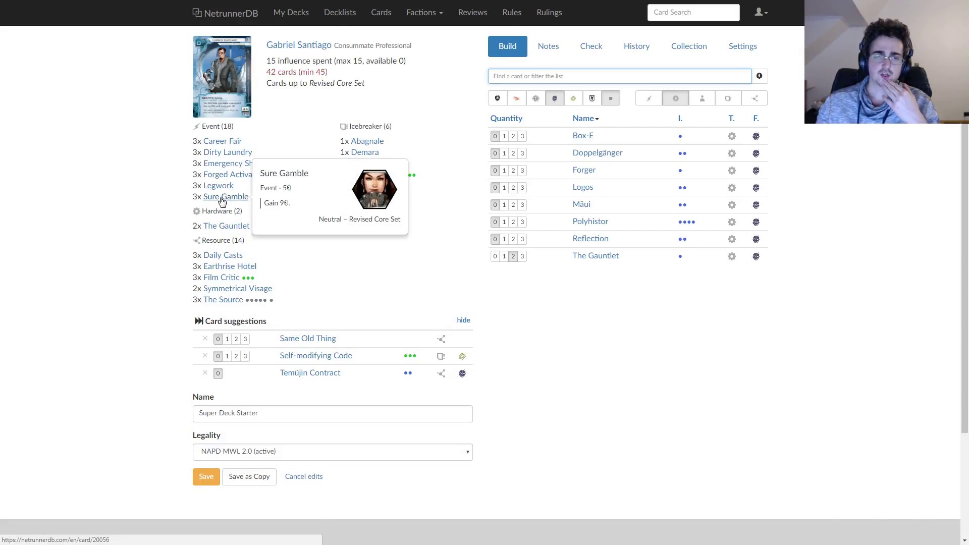
# Step: Switch the card list from hardware to events and add three copies of Easy Mark to the deck
pyautogui.moveTo(219, 192)
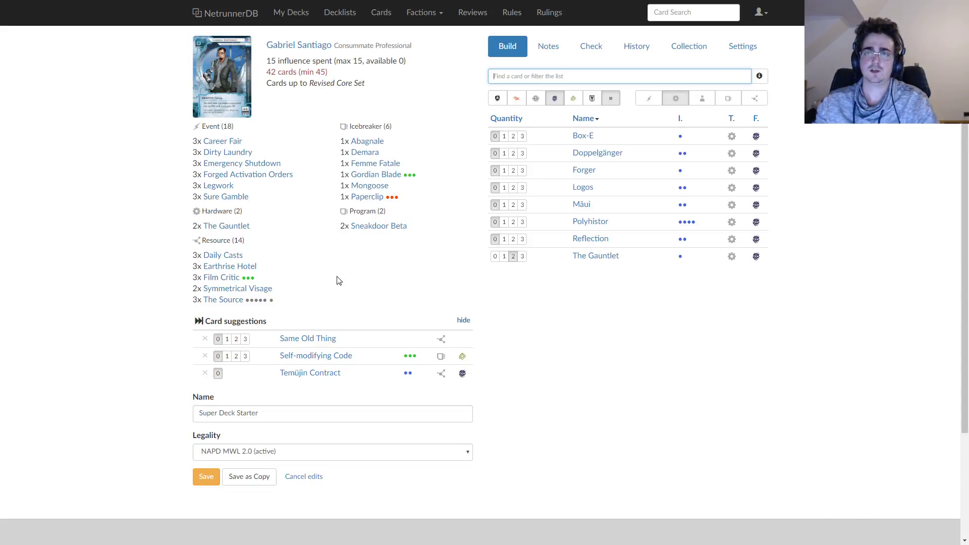
pyautogui.click(649, 98)
pyautogui.click(672, 99)
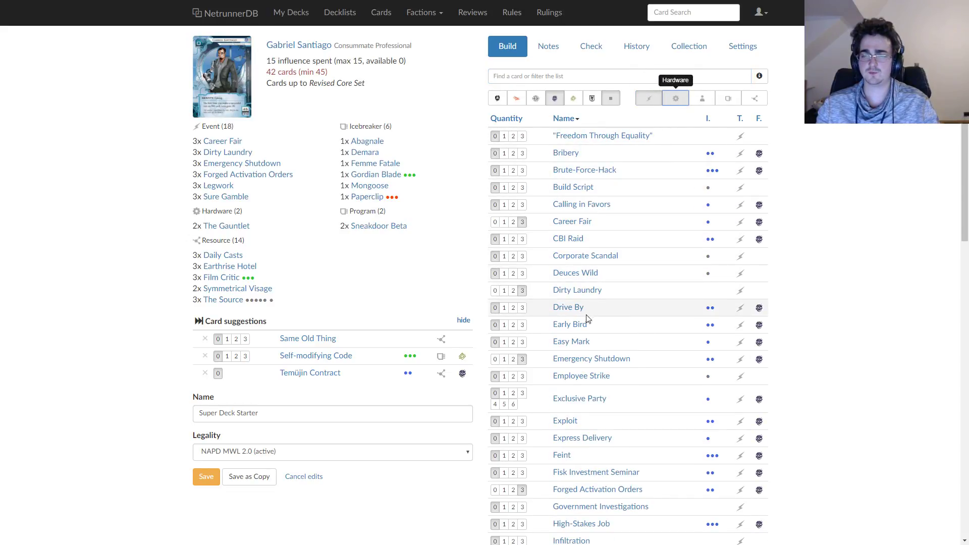
pyautogui.moveTo(579, 342)
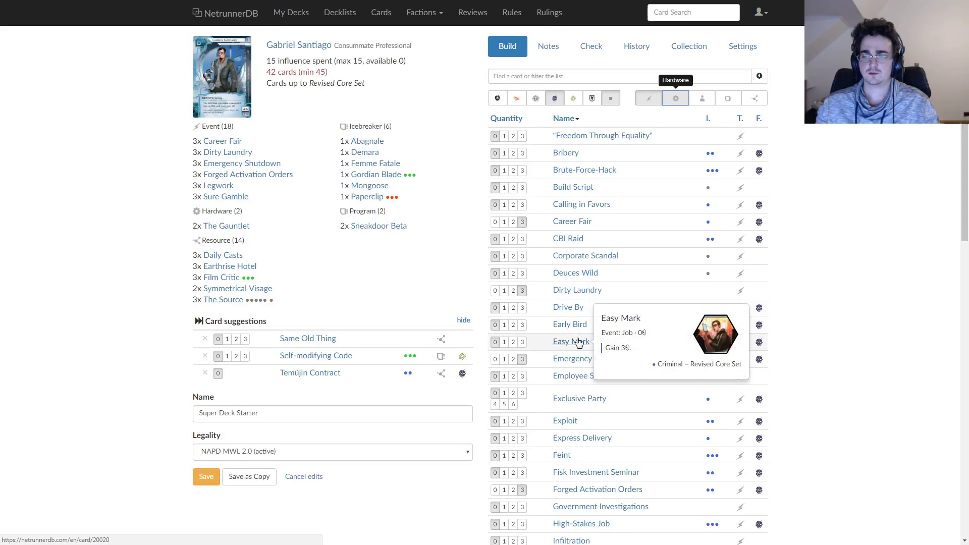
pyautogui.click(522, 342)
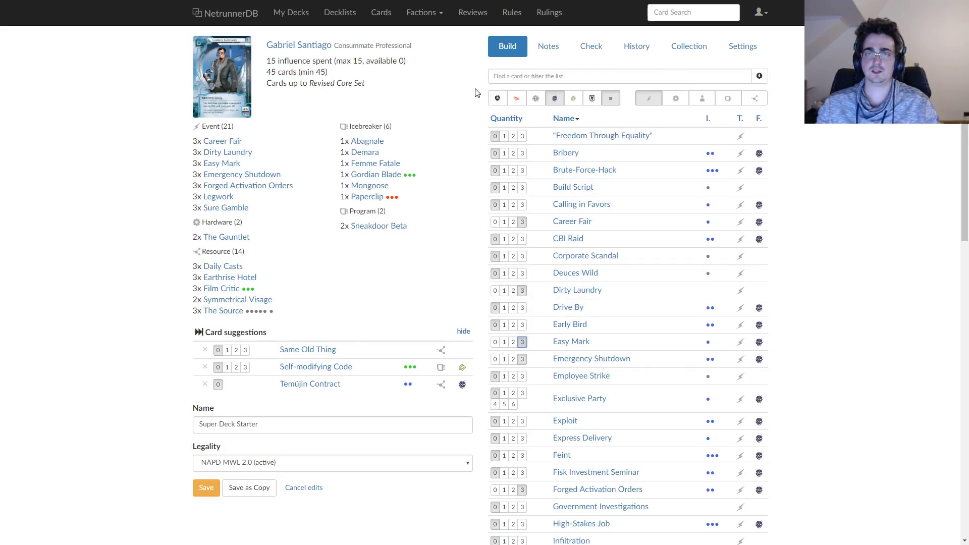
# Step: Save the deck and view the saved Super Deck Starter from the private decks list
pyautogui.click(207, 490)
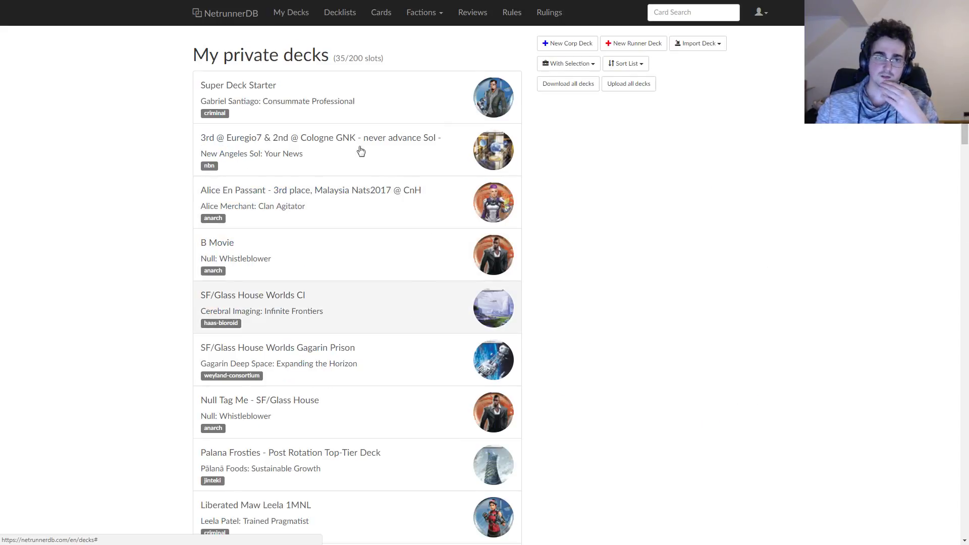
pyautogui.click(295, 102)
pyautogui.click(223, 381)
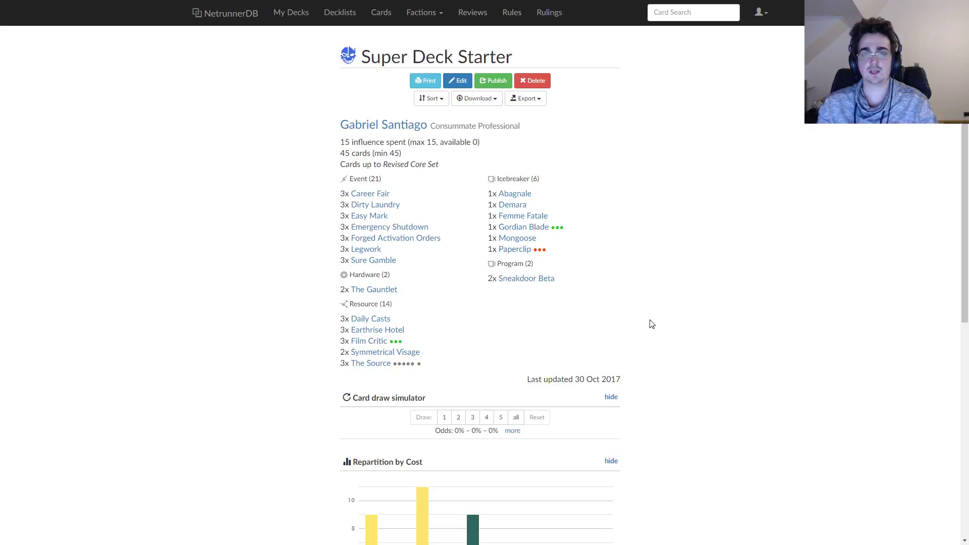
pyautogui.moveTo(423, 129)
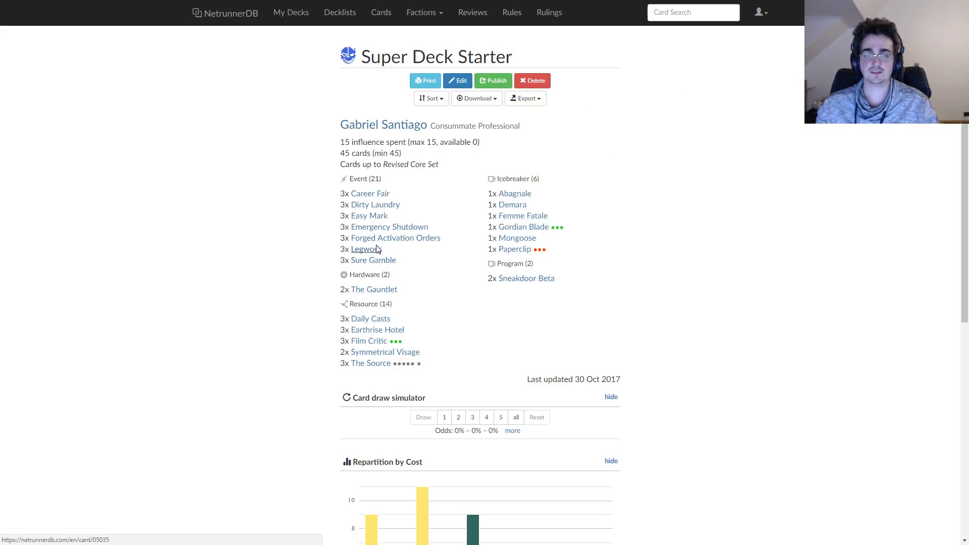
# Step: Reopen the deck for editing, find Inside Job by searching for "insi", and add two copies
pyautogui.click(457, 80)
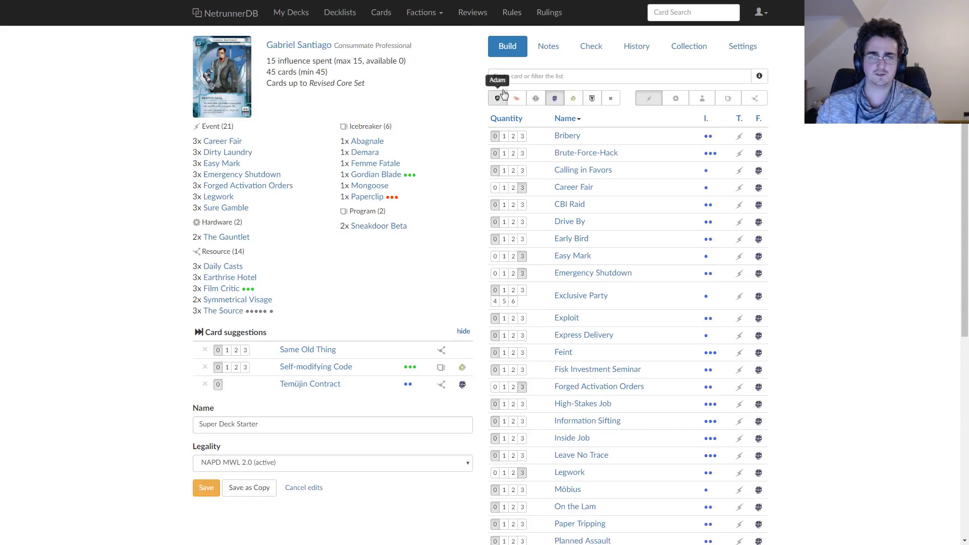
pyautogui.click(514, 77)
pyautogui.write('insi')
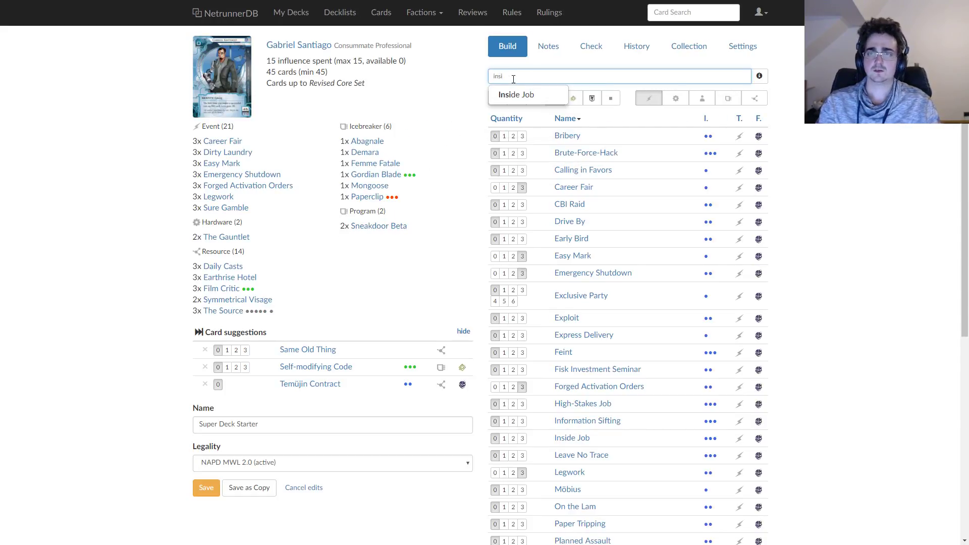
pyautogui.press('Return')
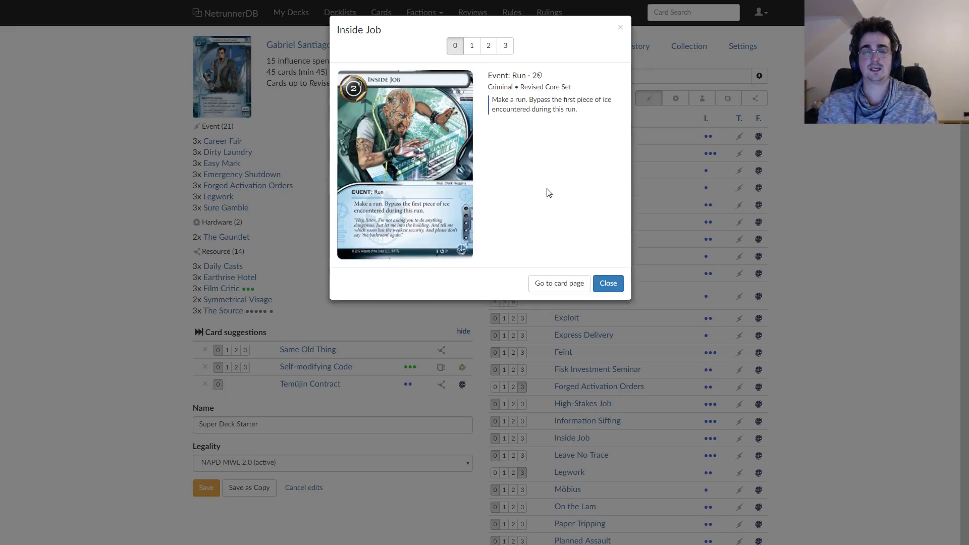
pyautogui.click(486, 48)
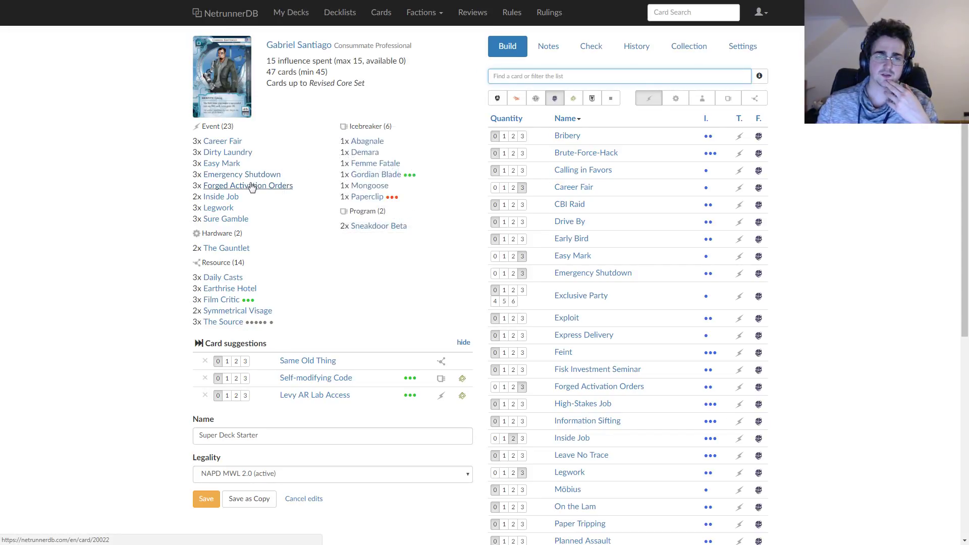
# Step: Reduce Emergency Shutdown and Forged Activation Orders to two copies each
pyautogui.moveTo(252, 187)
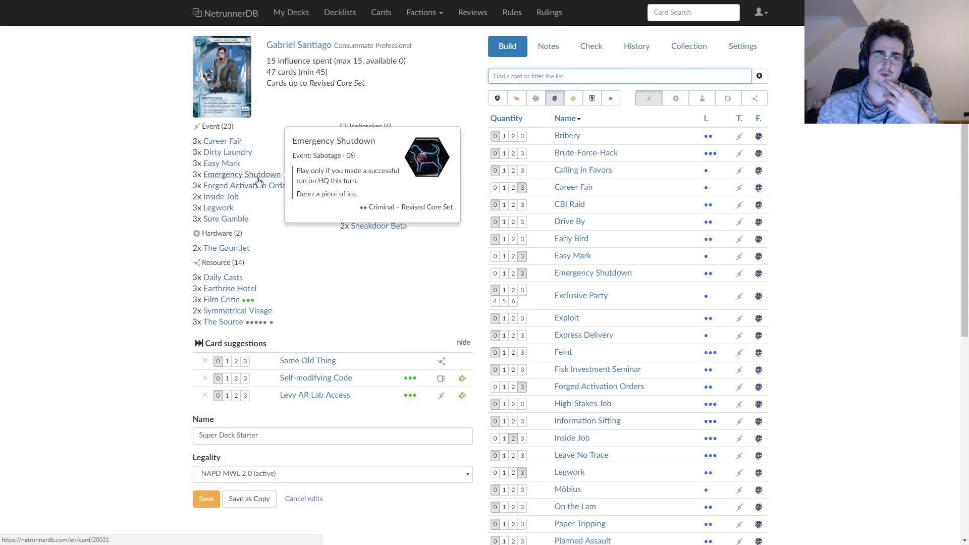
pyautogui.moveTo(265, 72); pyautogui.dragTo(274, 70)
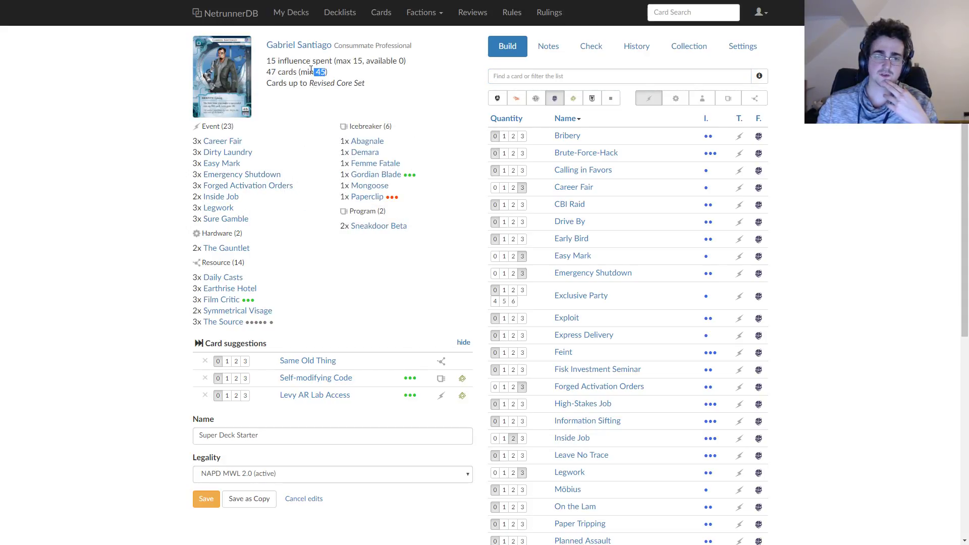
pyautogui.click(267, 175)
pyautogui.click(488, 47)
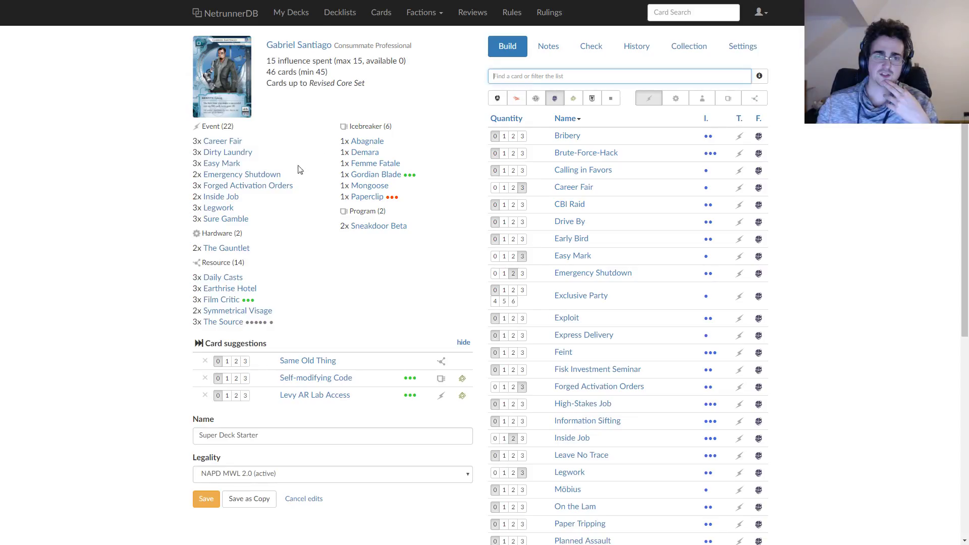
pyautogui.click(275, 186)
pyautogui.click(488, 45)
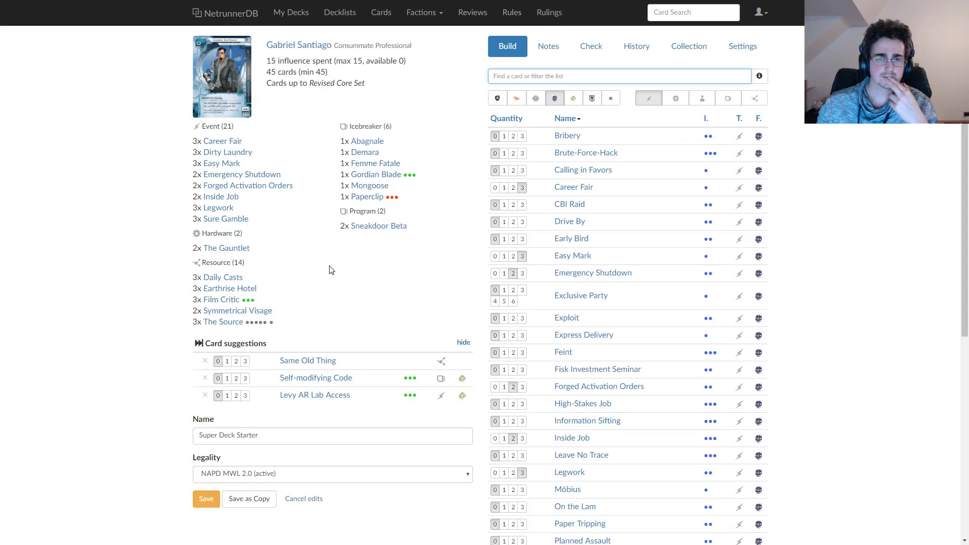
# Step: Reduce Legwork to two copies and increase Forged Activation Orders to three copies in the deck
pyautogui.click(219, 208)
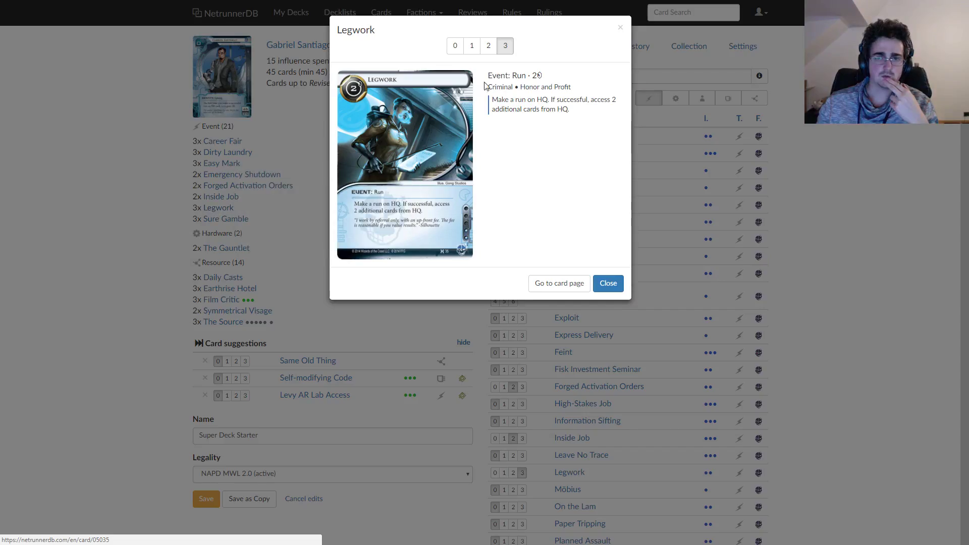
pyautogui.click(488, 45)
pyautogui.click(245, 186)
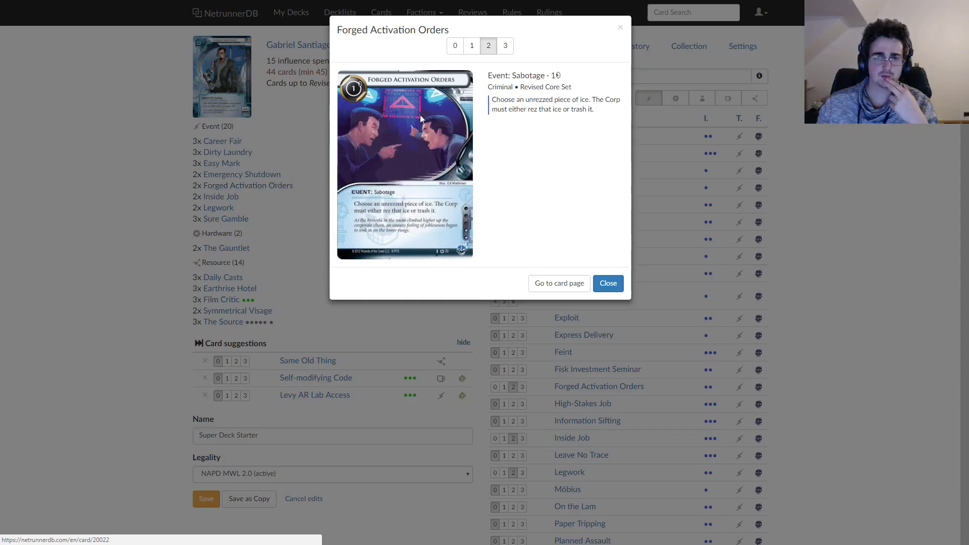
pyautogui.click(516, 45)
pyautogui.click(316, 258)
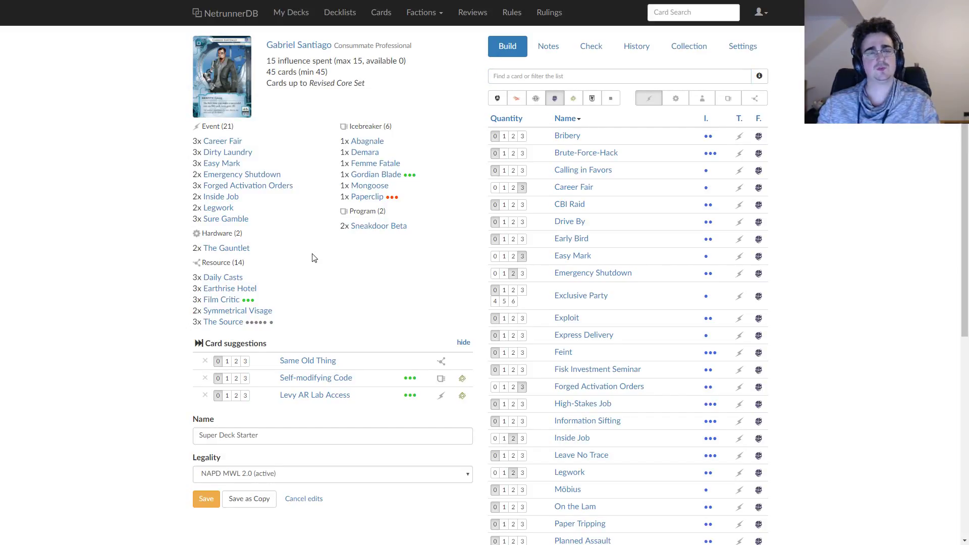
# Step: Examine the Criminal event list, reading card descriptions to look for another useful event for the deck
pyautogui.click(565, 74)
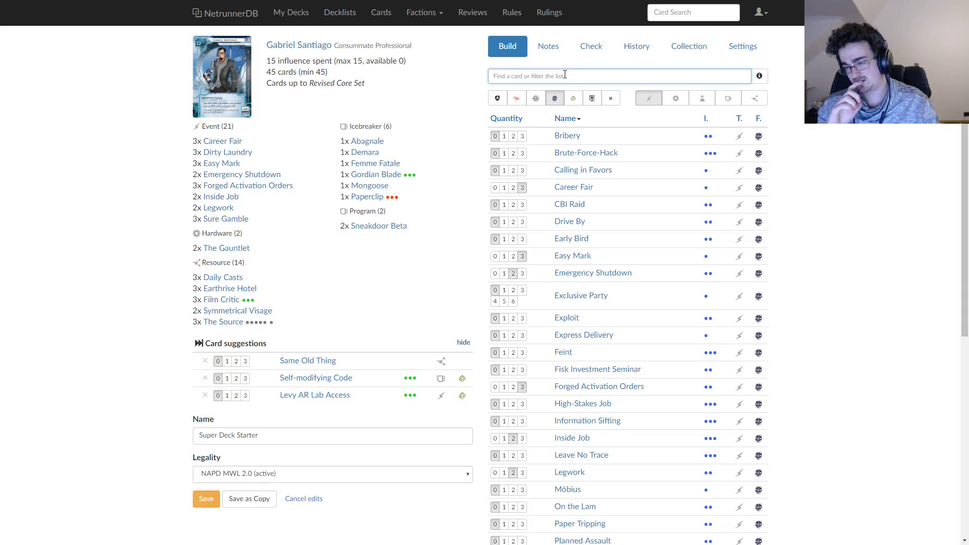
pyautogui.click(867, 298)
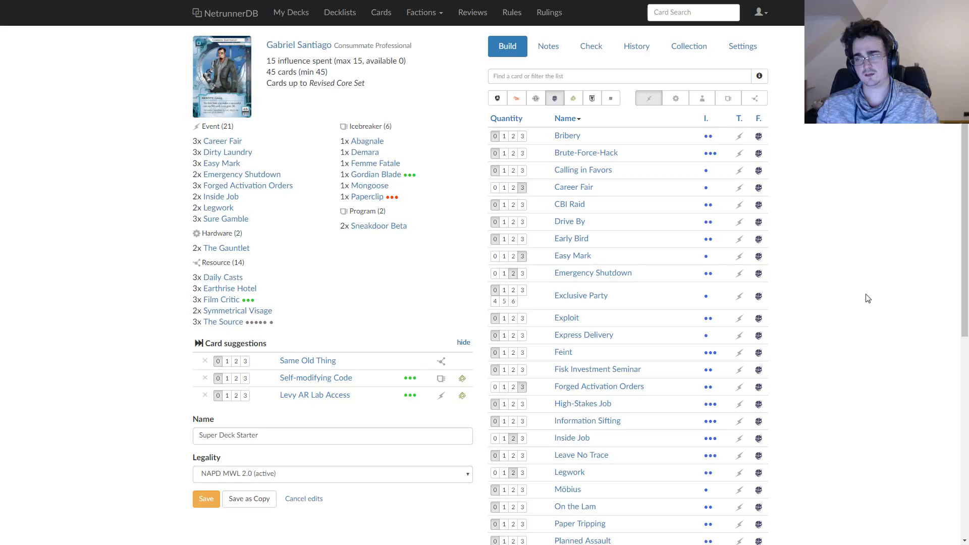
pyautogui.scroll(-3, 868, 277)
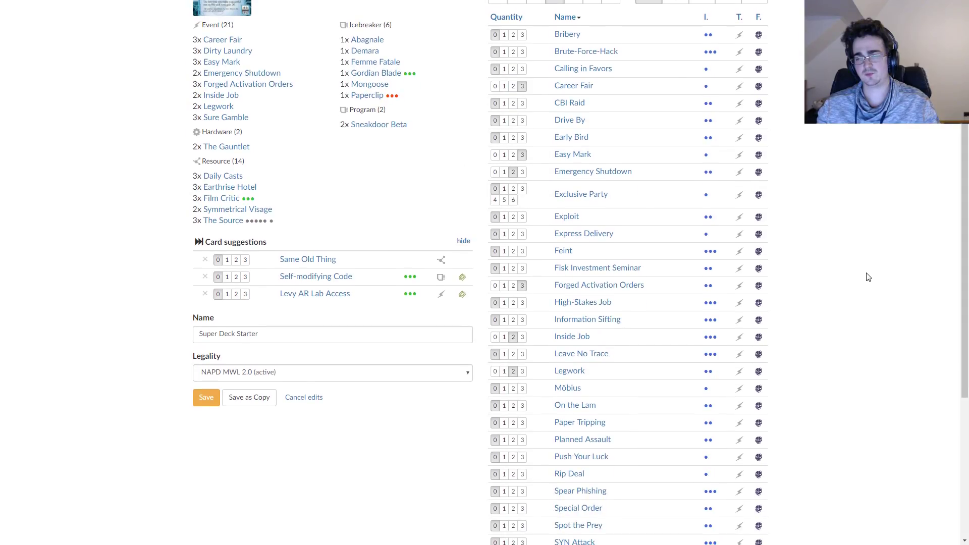
pyautogui.scroll(-1, 868, 278)
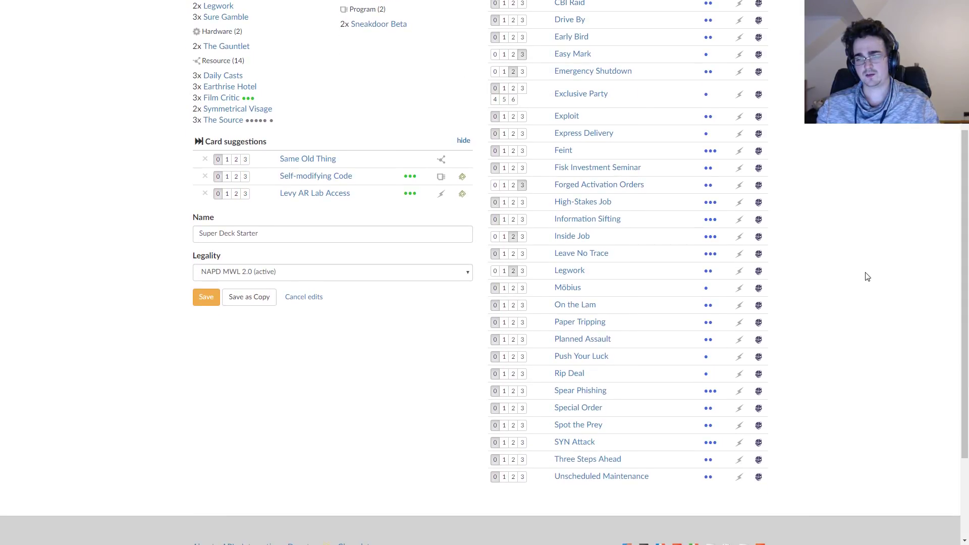
pyautogui.scroll(3, 867, 276)
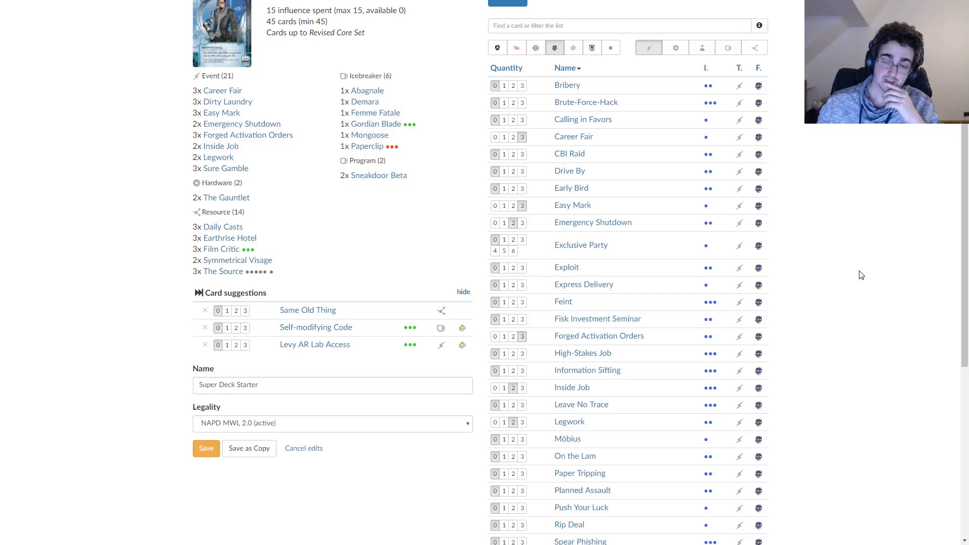
pyautogui.moveTo(574, 387)
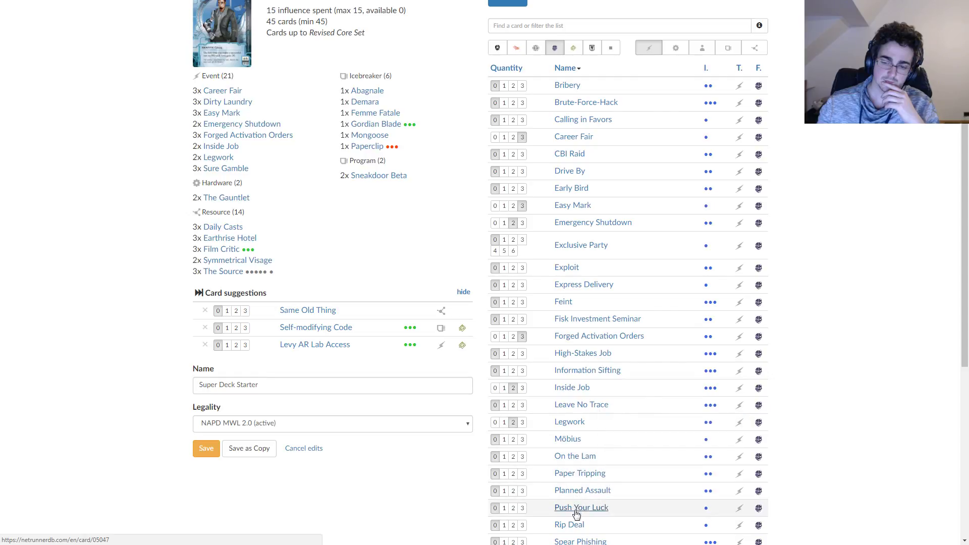
pyautogui.moveTo(569, 109)
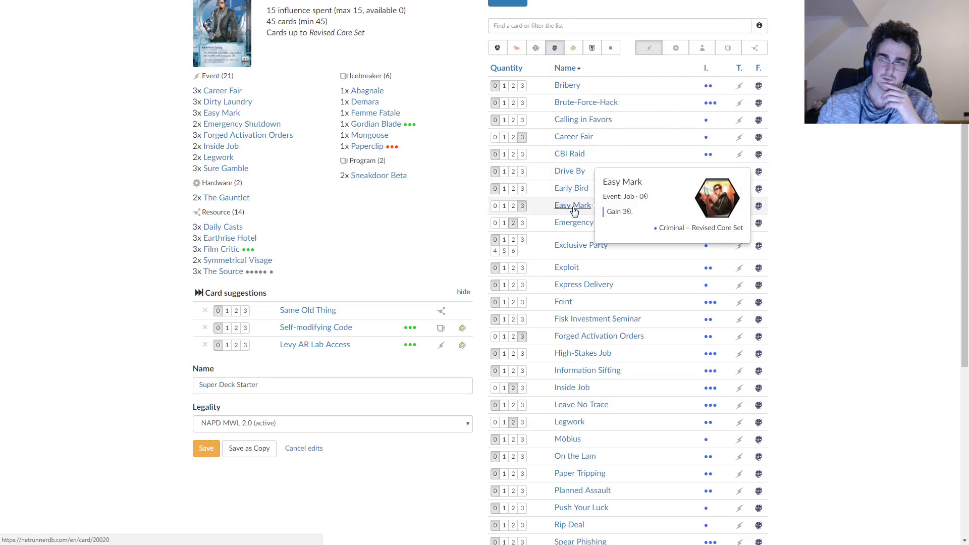
pyautogui.moveTo(572, 272)
pyautogui.moveTo(567, 321)
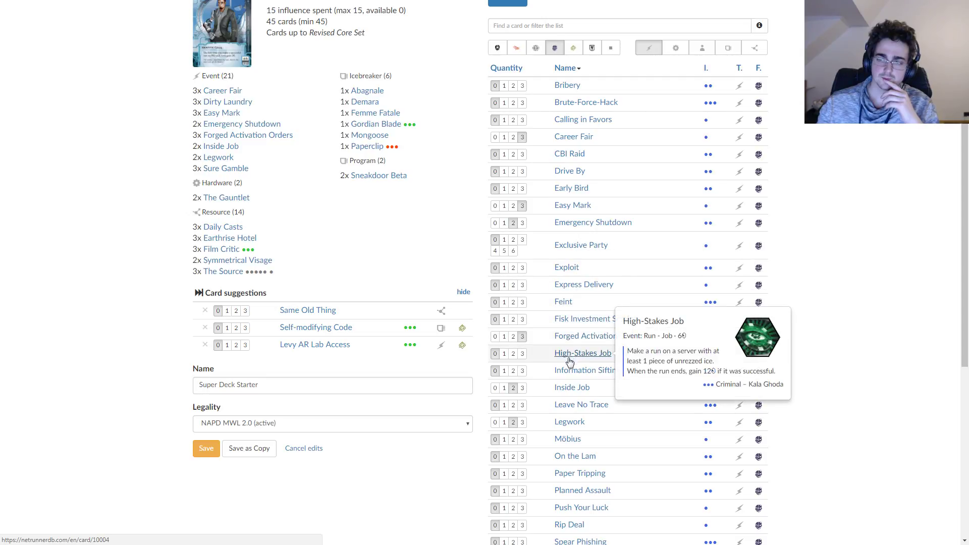
pyautogui.moveTo(574, 425)
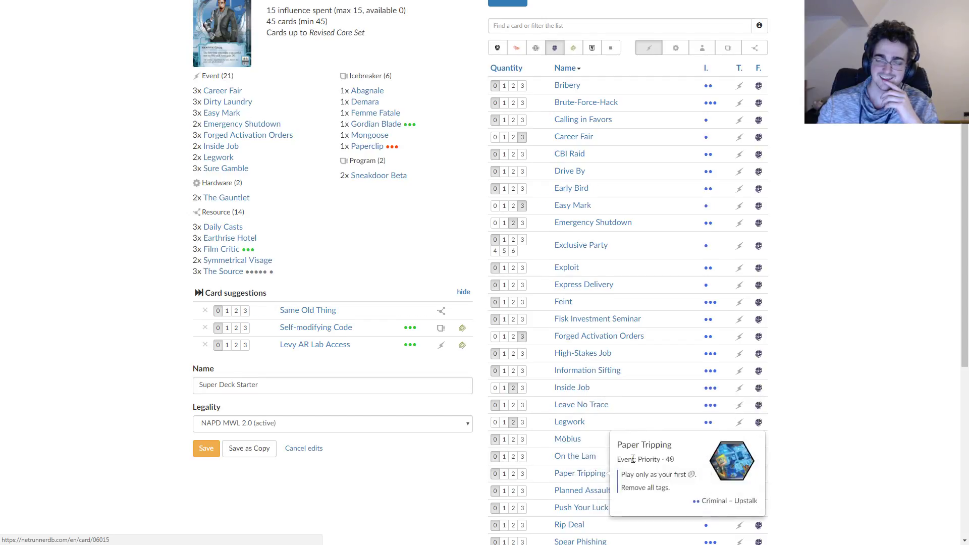
pyautogui.scroll(-2, 674, 426)
pyautogui.scroll(-1, 675, 426)
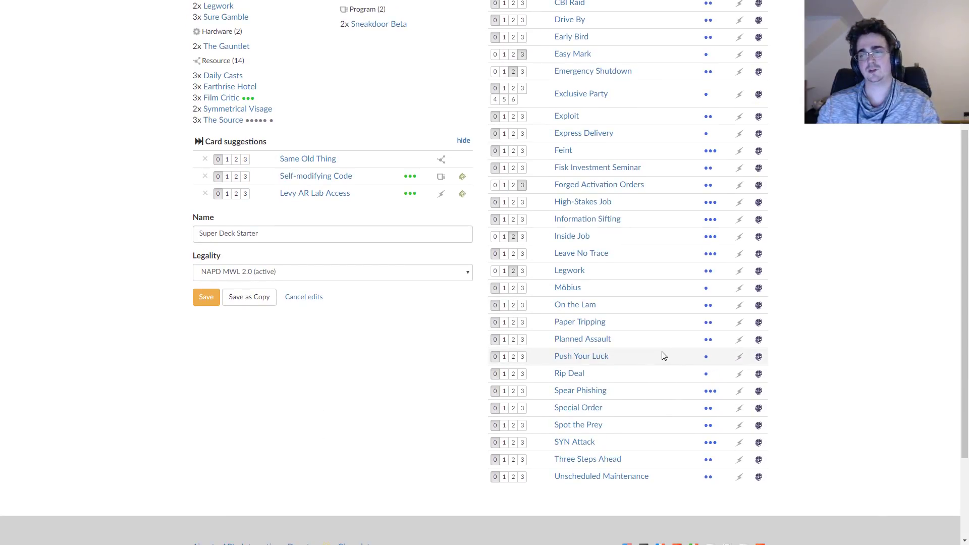
pyautogui.scroll(3, 669, 351)
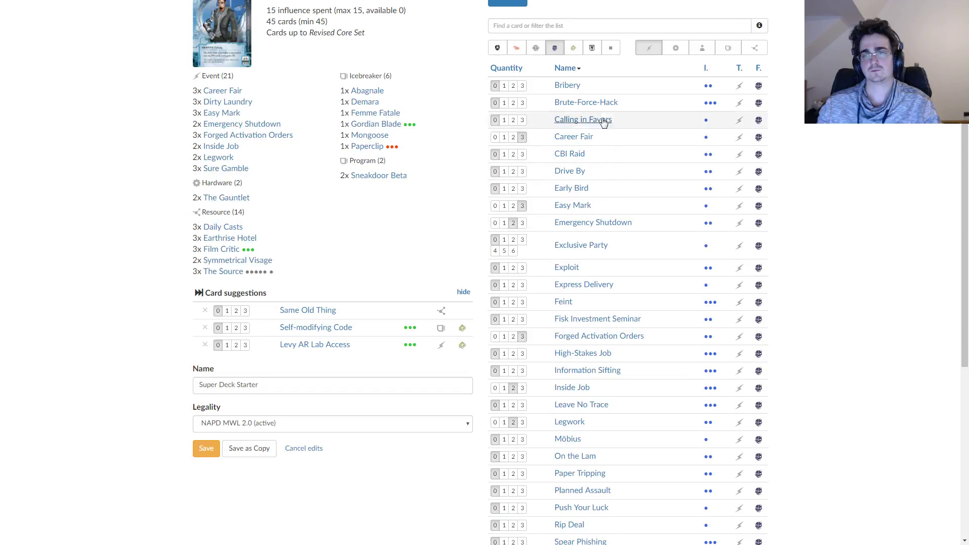
pyautogui.moveTo(567, 90)
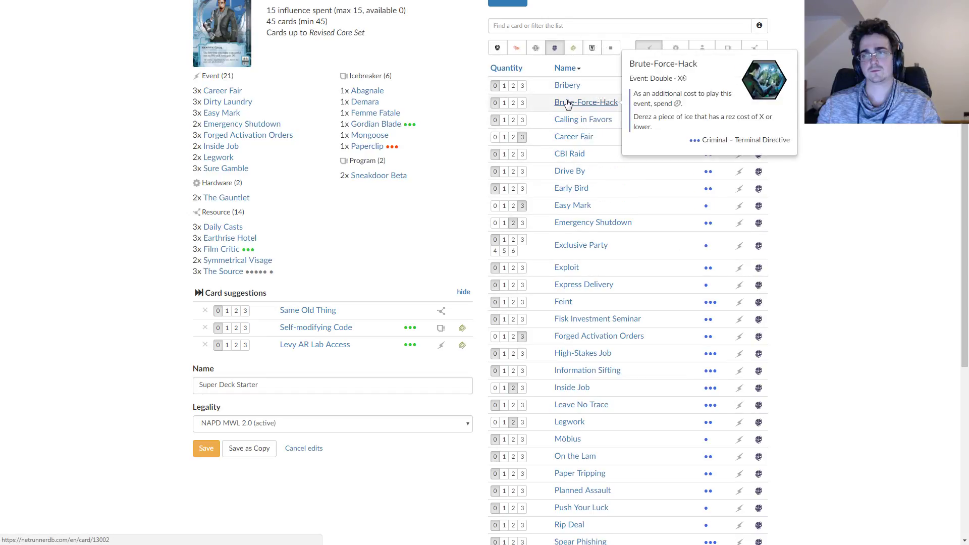
pyautogui.moveTo(569, 144)
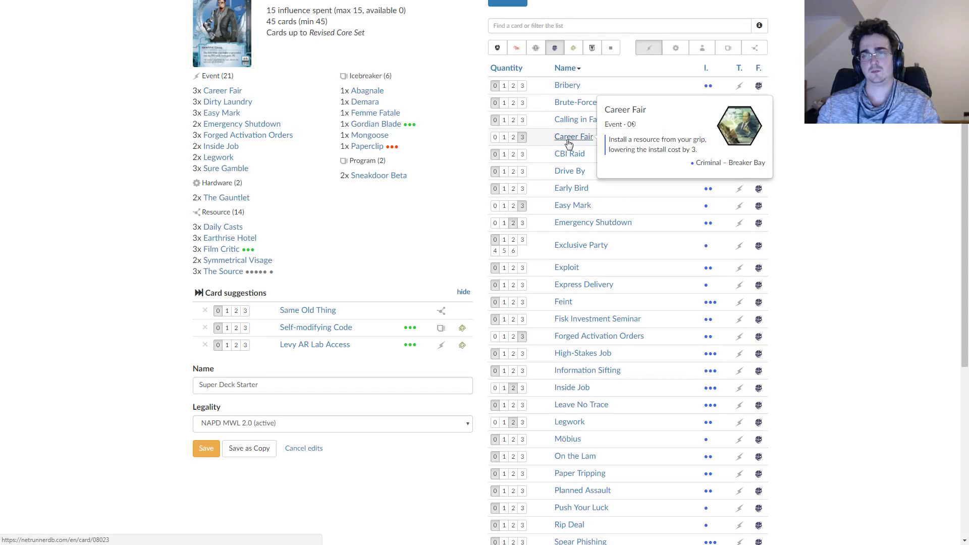
pyautogui.moveTo(569, 190)
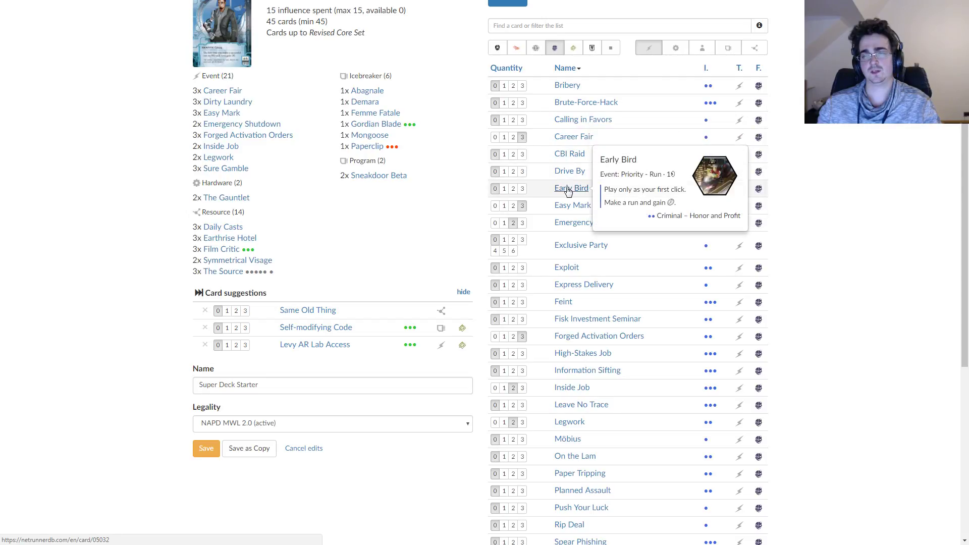
pyautogui.moveTo(575, 226)
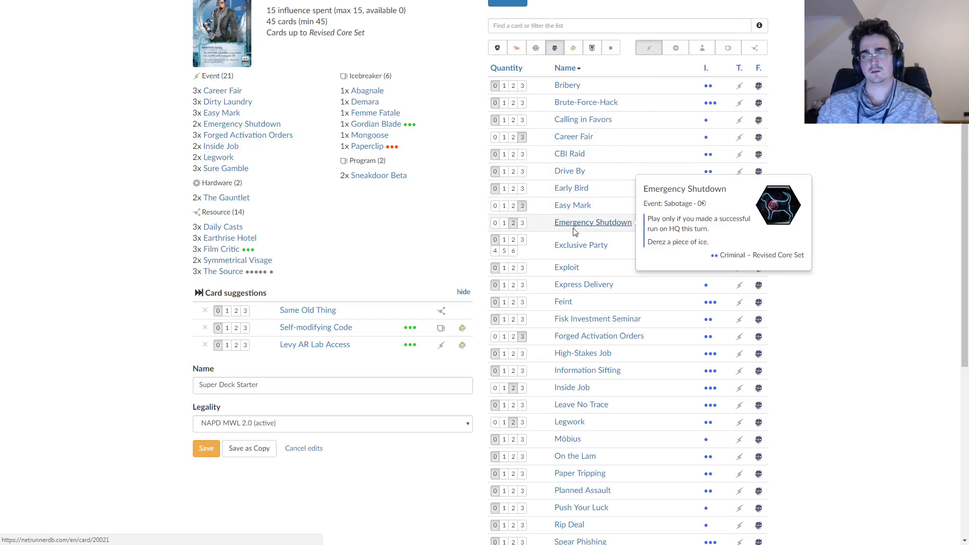
pyautogui.moveTo(566, 294)
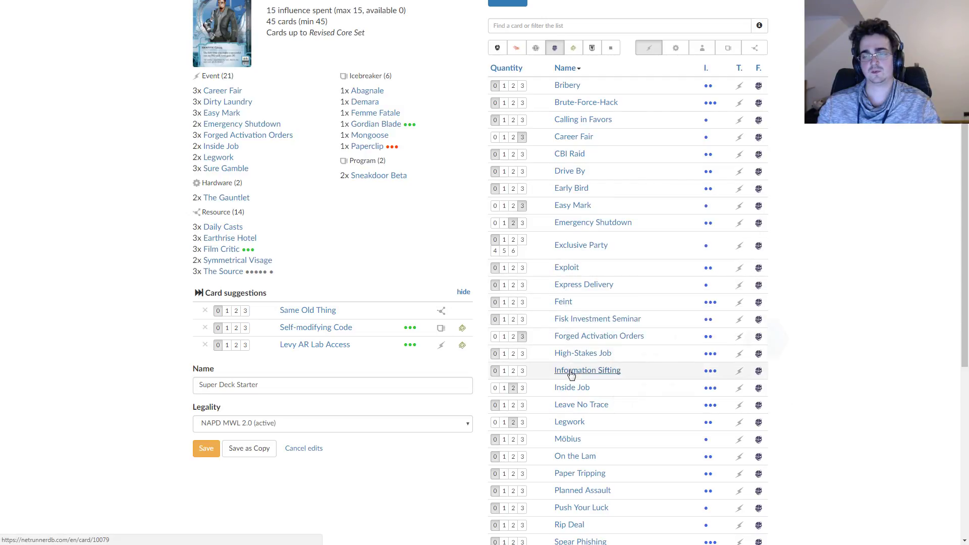
# Step: Add three copies of the Special Order event and check its entry in the deck list
pyautogui.scroll(-1, 655, 387)
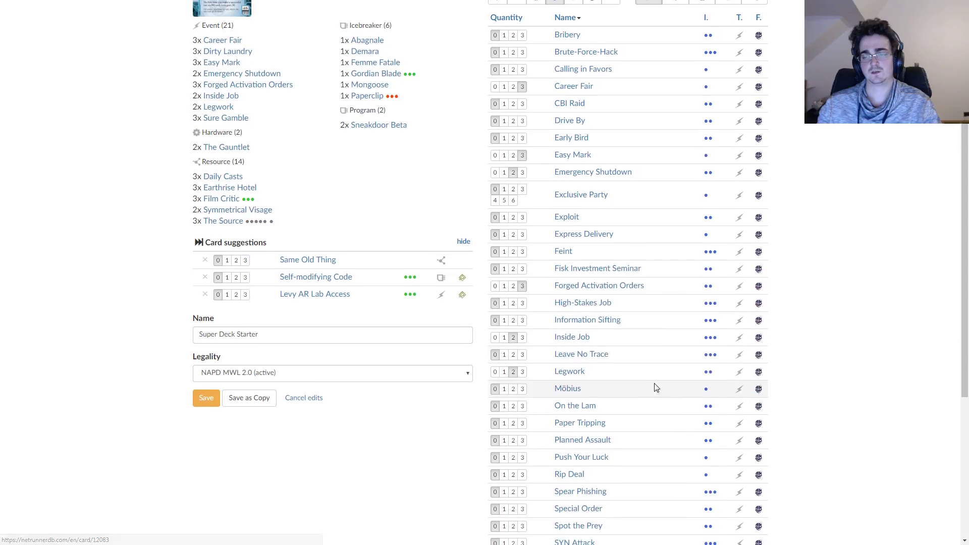
pyautogui.scroll(-1, 655, 387)
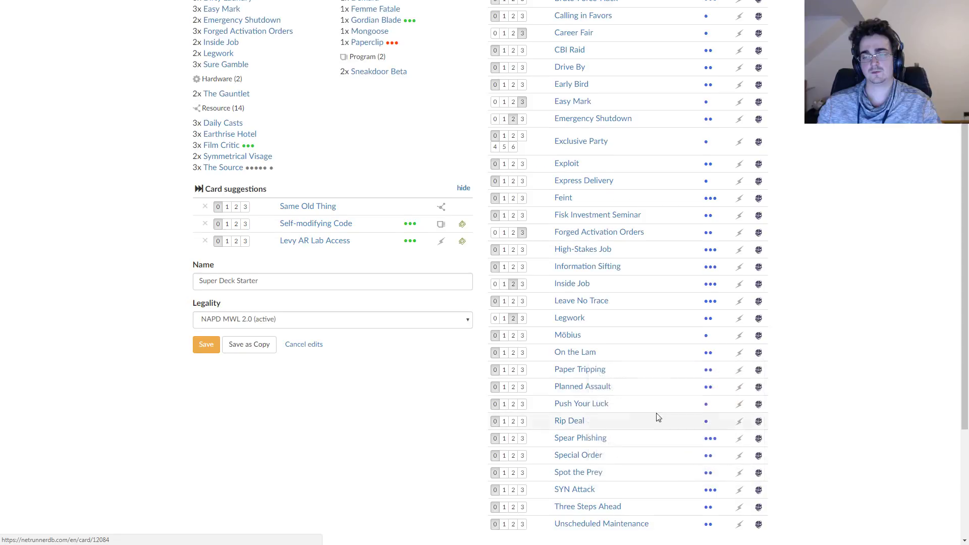
pyautogui.scroll(-2, 655, 418)
pyautogui.moveTo(584, 360)
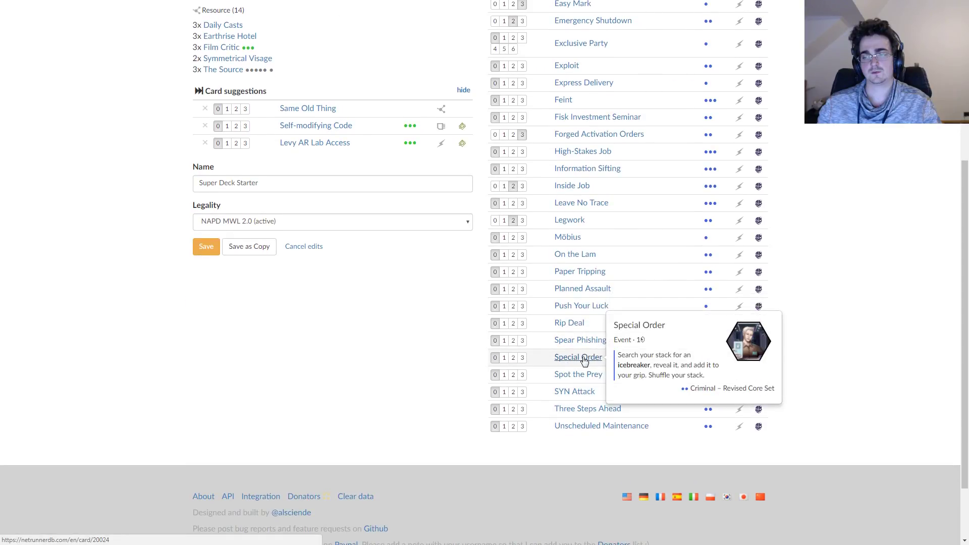
pyautogui.click(522, 357)
pyautogui.scroll(4, 420, 368)
pyautogui.moveTo(227, 220)
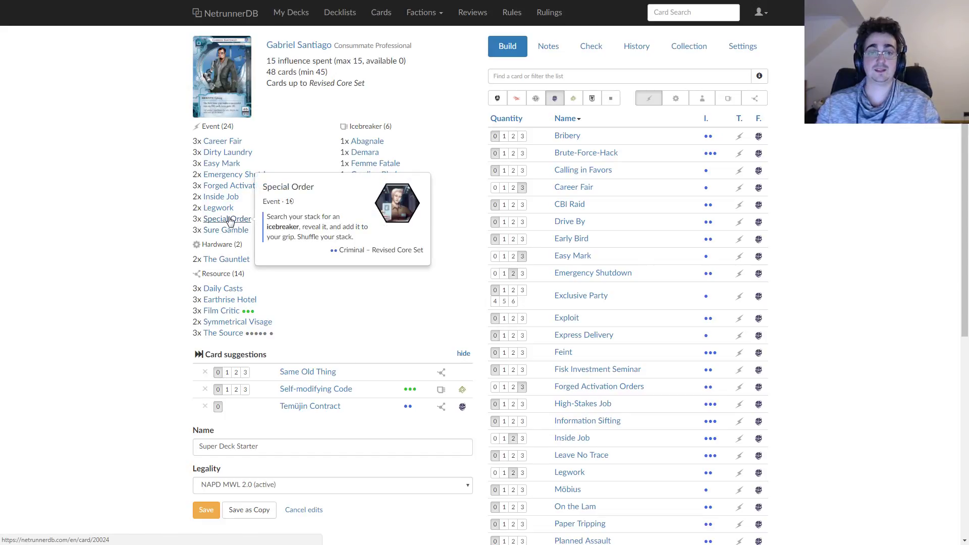